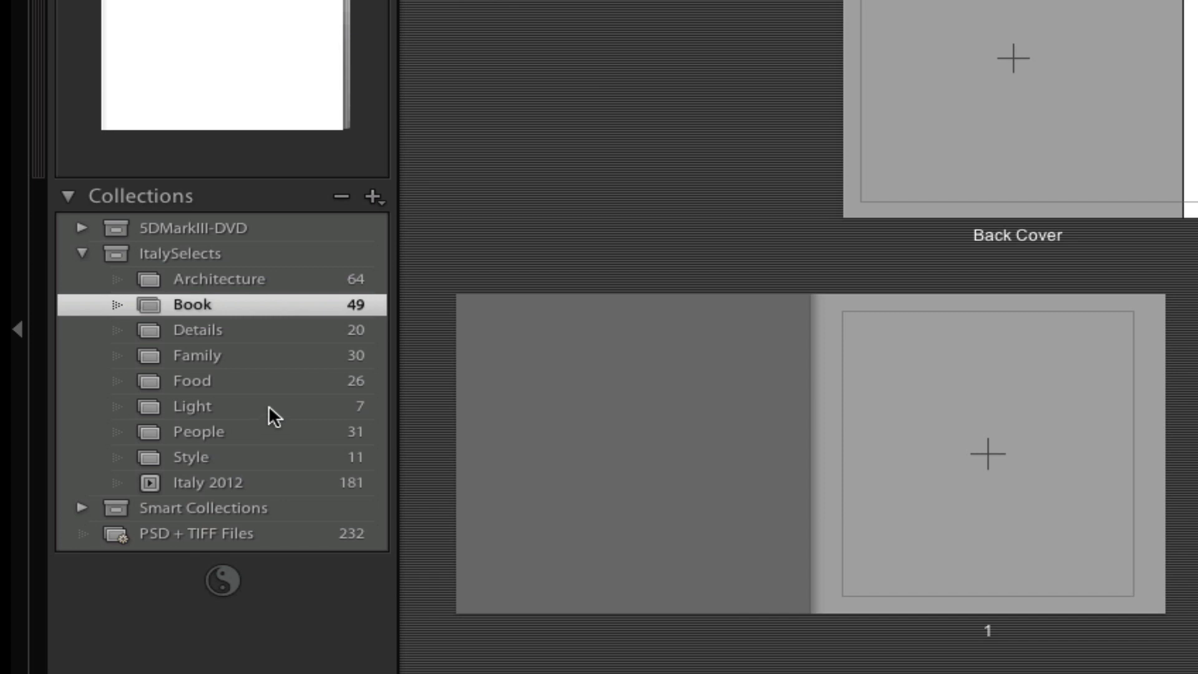
Step: Return to the Book collection and keep the book as a Small Square PDF
{"action": "left_click", "coordinate": [330, 280]}
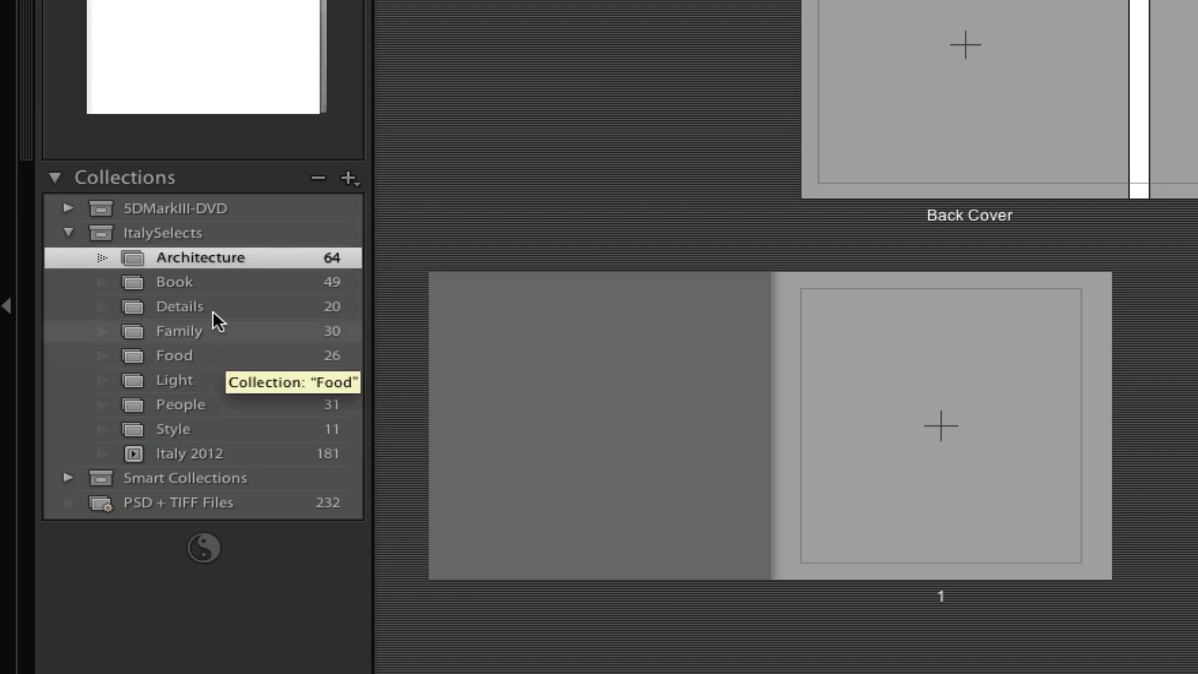
{"action": "left_click", "coordinate": [201, 282]}
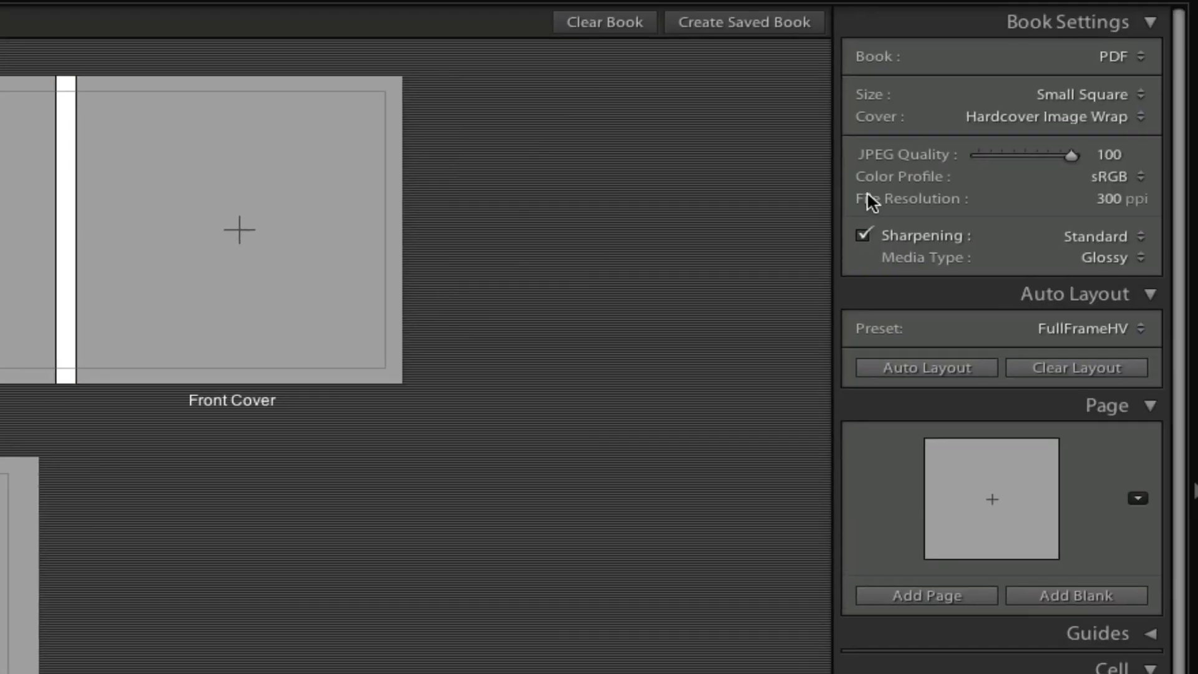
{"action": "left_click", "coordinate": [1142, 57]}
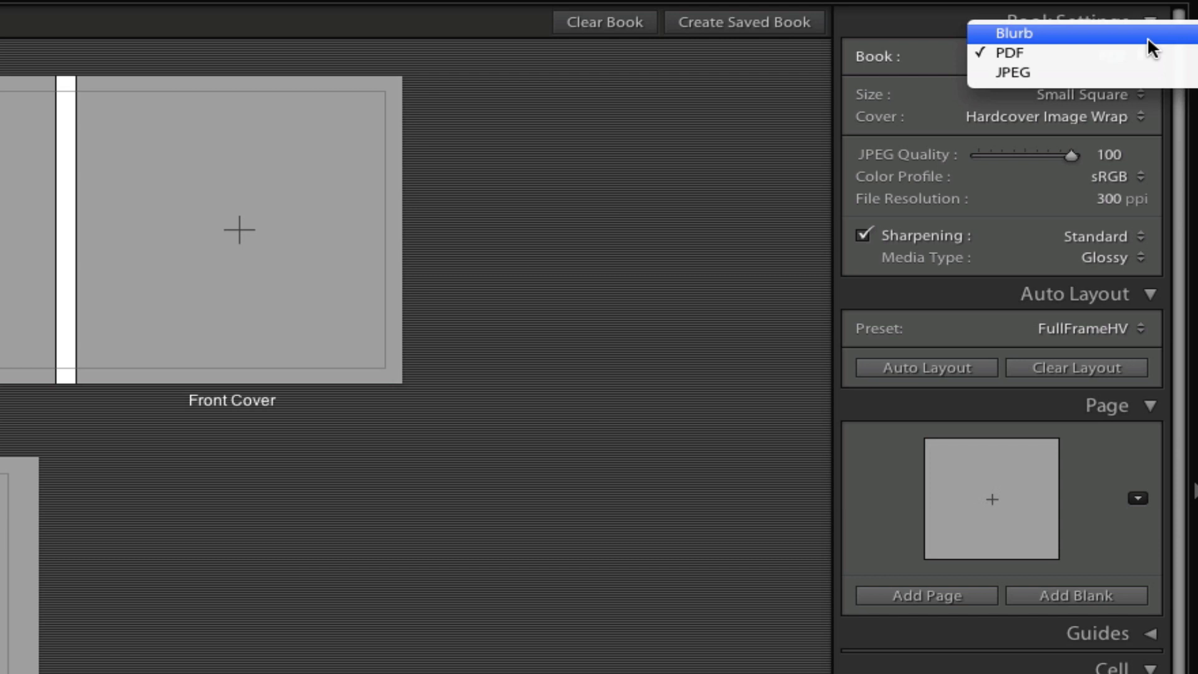
{"action": "left_click", "coordinate": [1146, 49]}
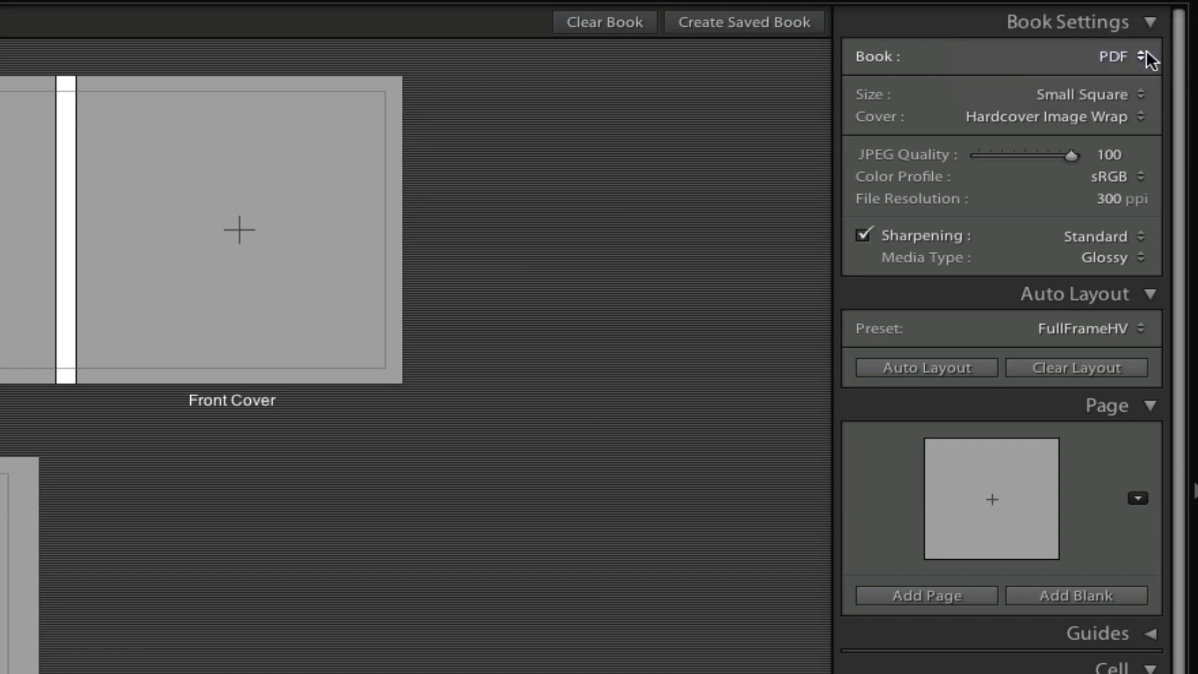
{"action": "left_click", "coordinate": [1138, 94]}
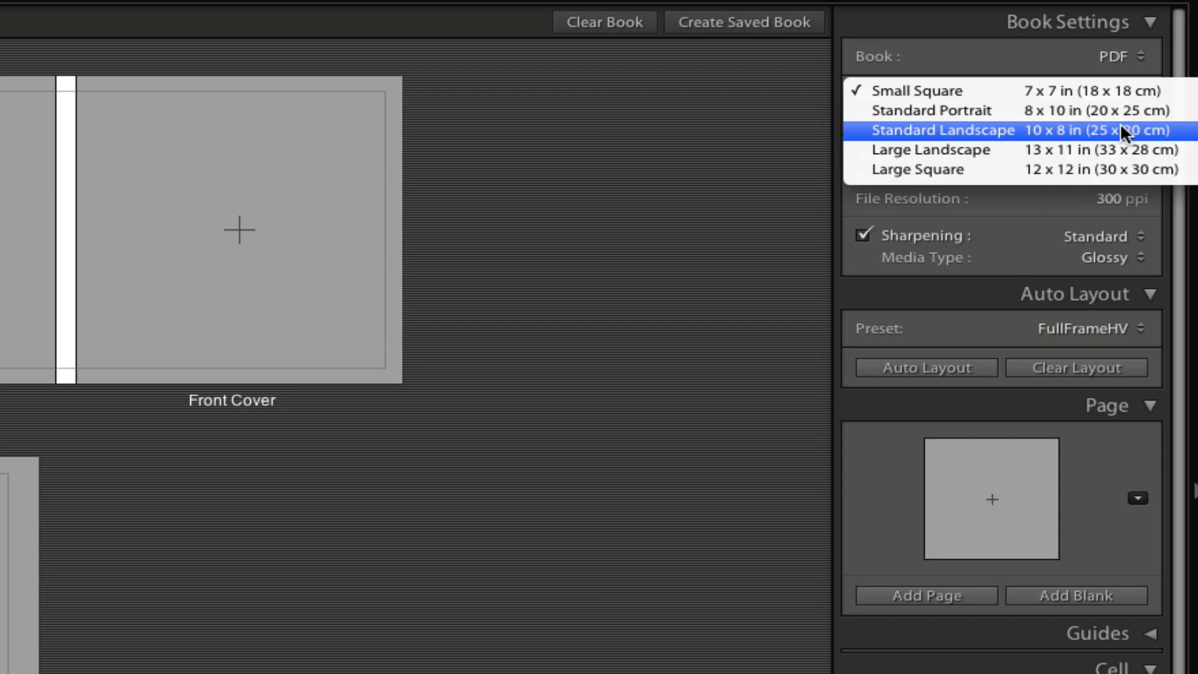
{"action": "left_click", "coordinate": [1110, 91]}
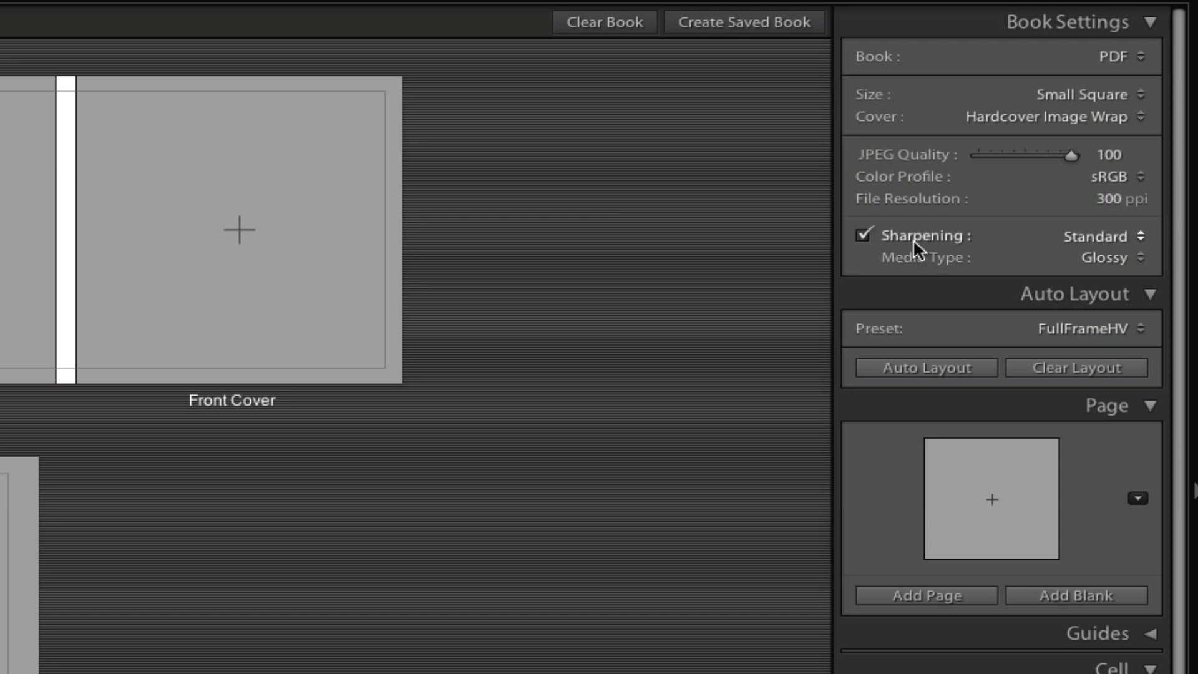
Step: Keep the Glossy paper finish and Standard sharpening for the book
{"action": "left_click", "coordinate": [1140, 256]}
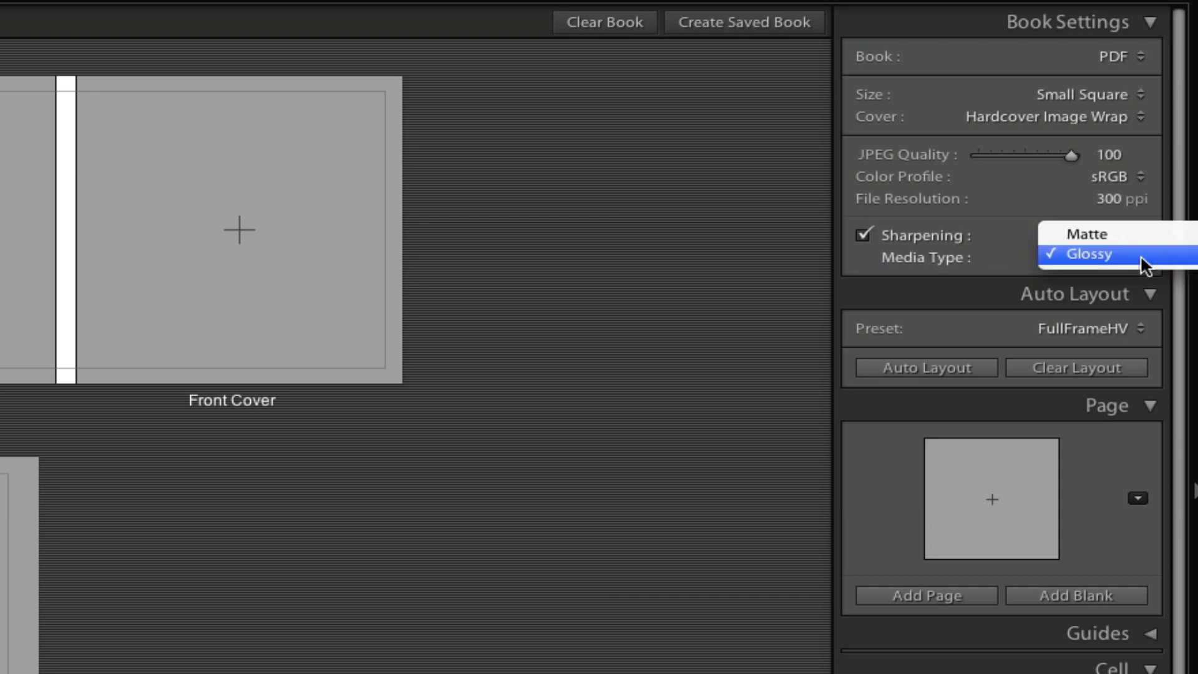
{"action": "left_click", "coordinate": [1141, 254]}
{"action": "left_click", "coordinate": [1139, 234]}
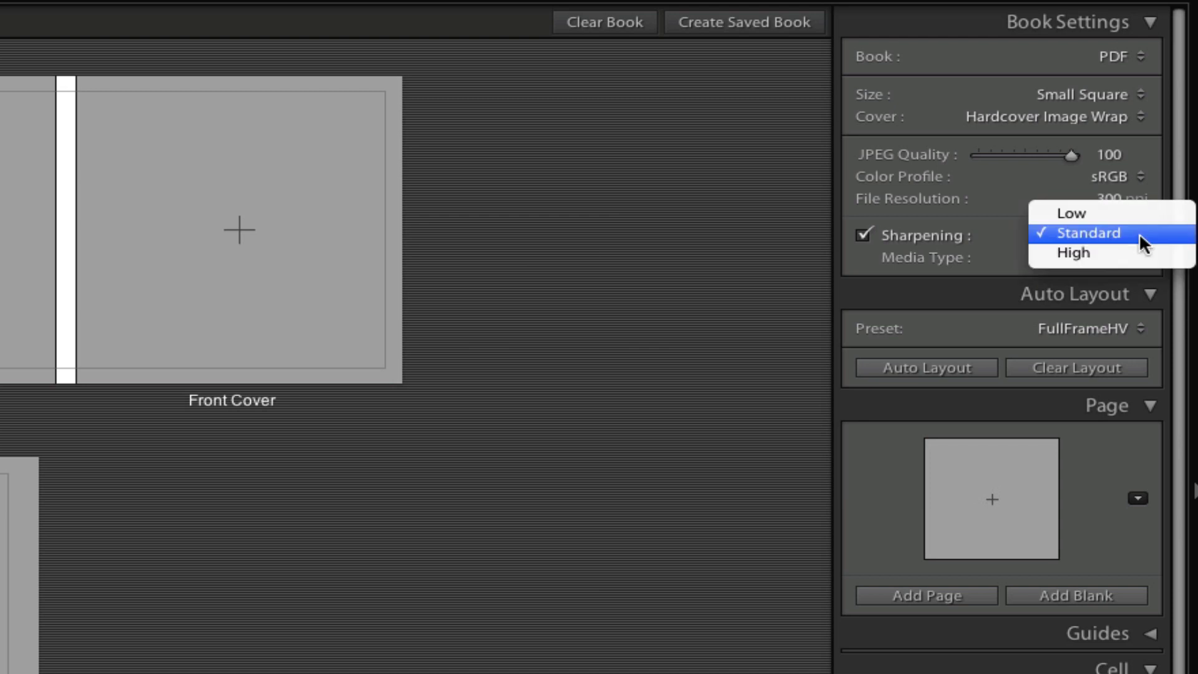
{"action": "left_click", "coordinate": [1139, 233]}
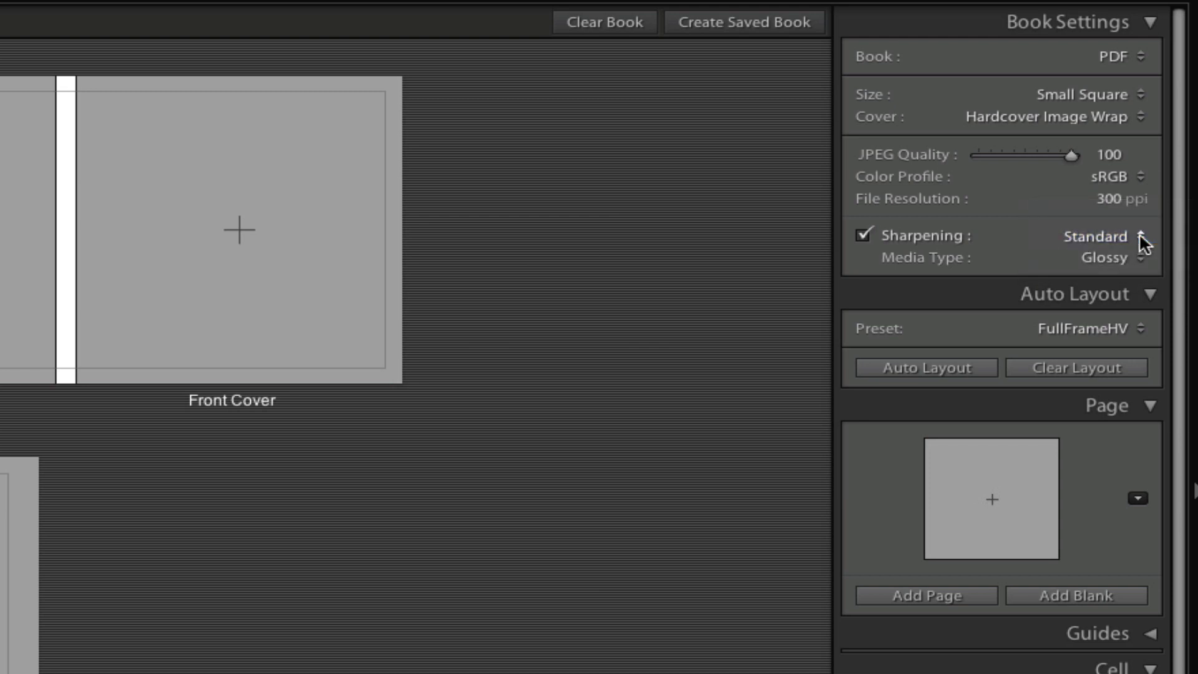
{"action": "left_click", "coordinate": [1139, 234]}
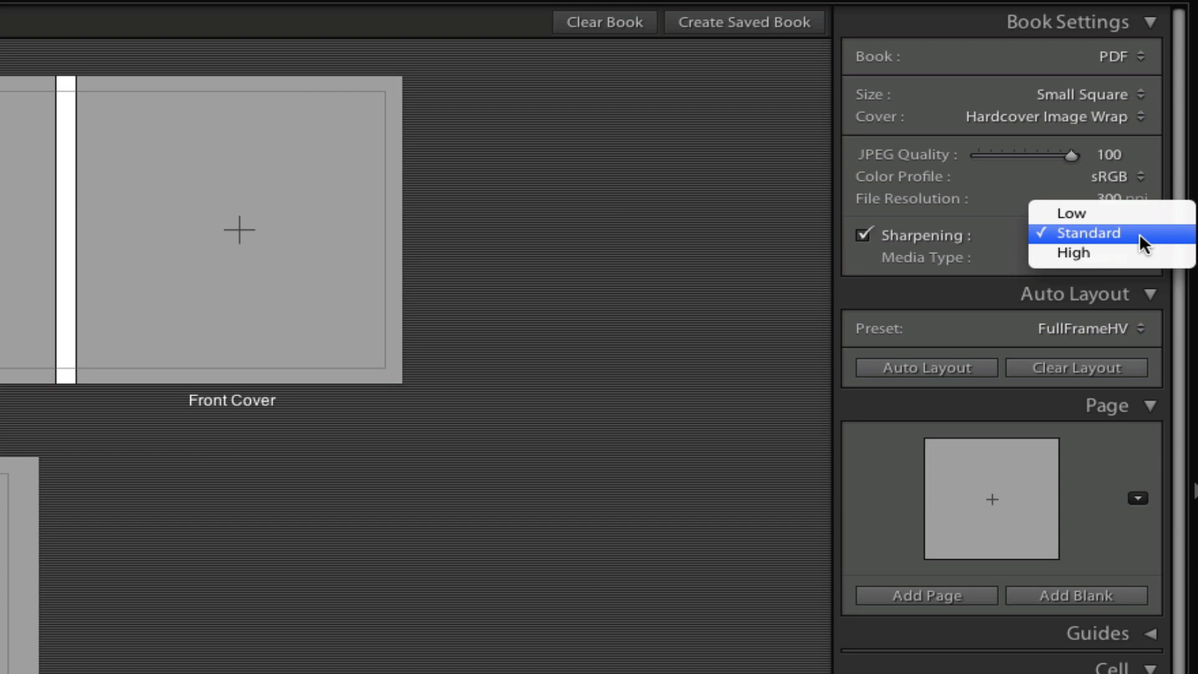
{"action": "left_click", "coordinate": [1006, 199]}
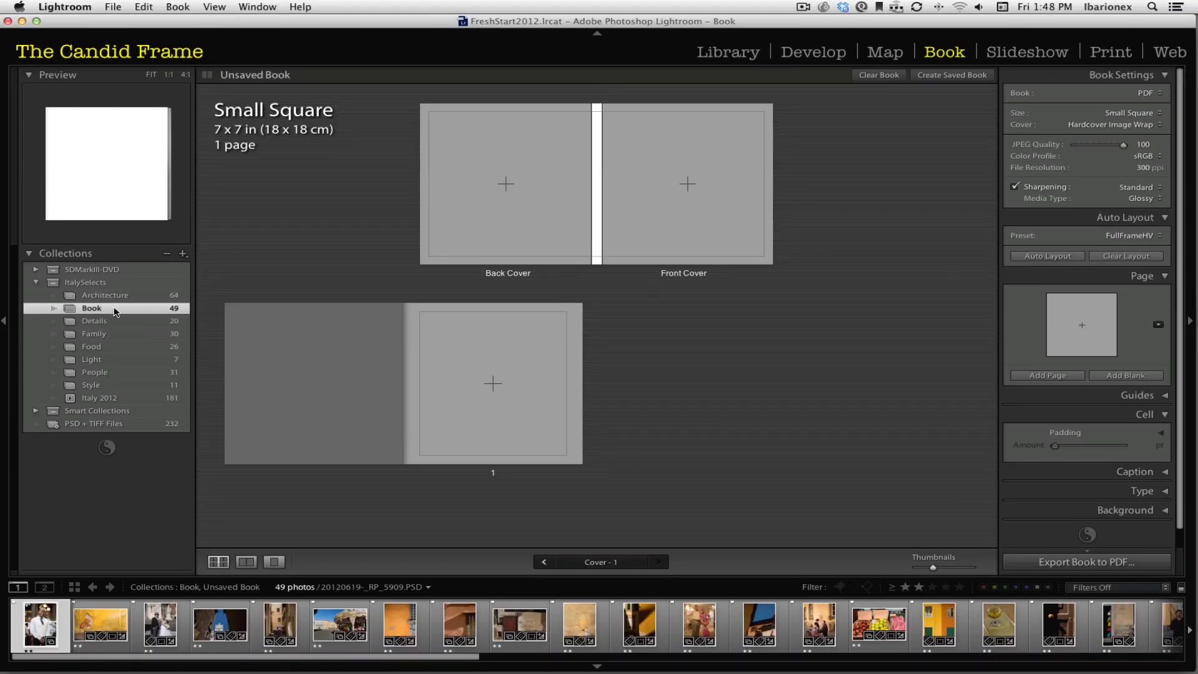
Step: Open the page layout picker from page 1 and browse the 1 Photo layouts
{"action": "left_click", "coordinate": [450, 316]}
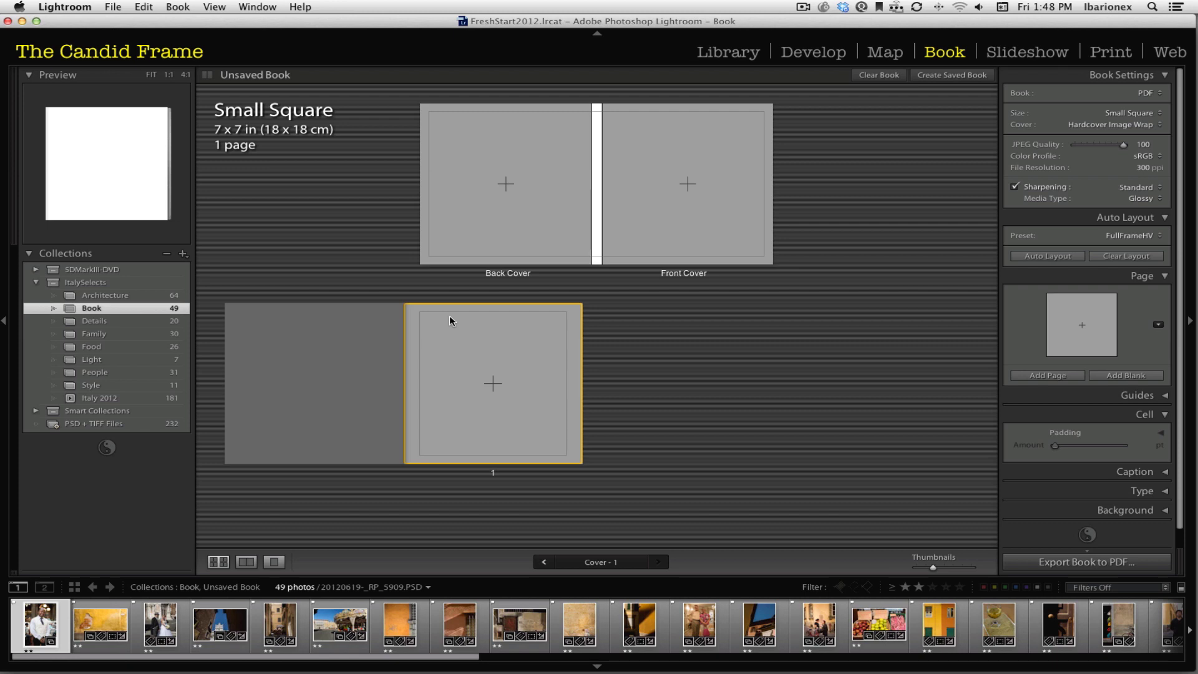
{"action": "left_click", "coordinate": [686, 322]}
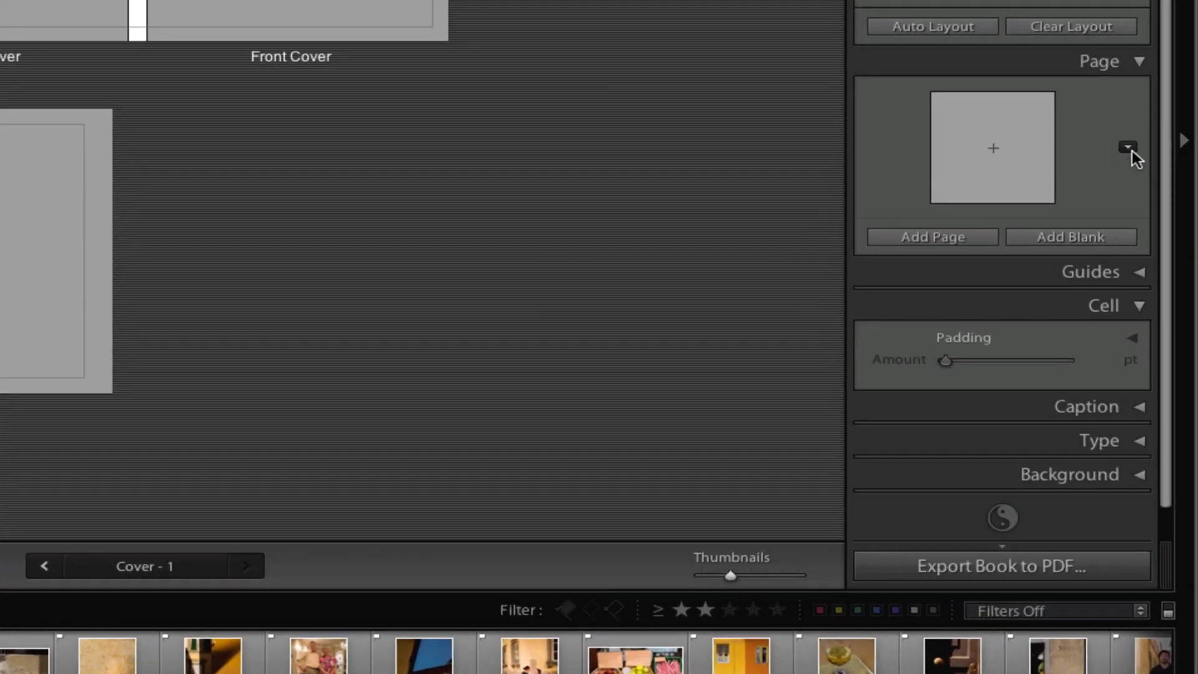
{"action": "left_click", "coordinate": [1127, 148]}
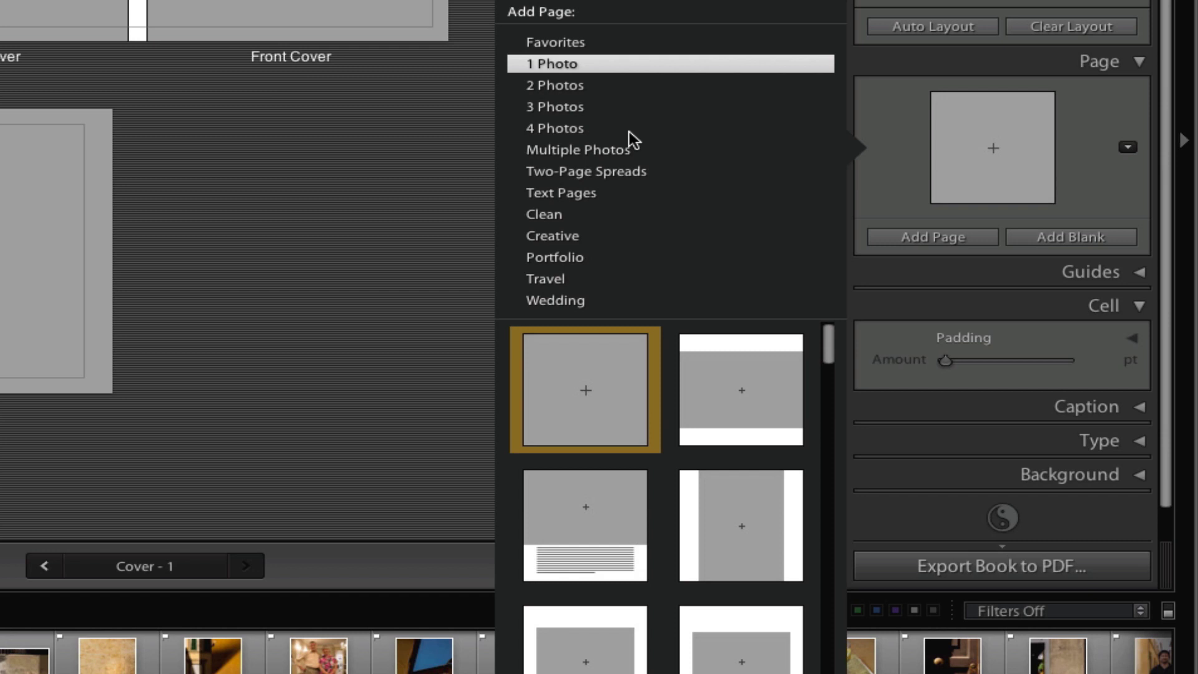
{"action": "scroll", "coordinate": [732, 380], "scroll_direction": "down", "scroll_amount": 5}
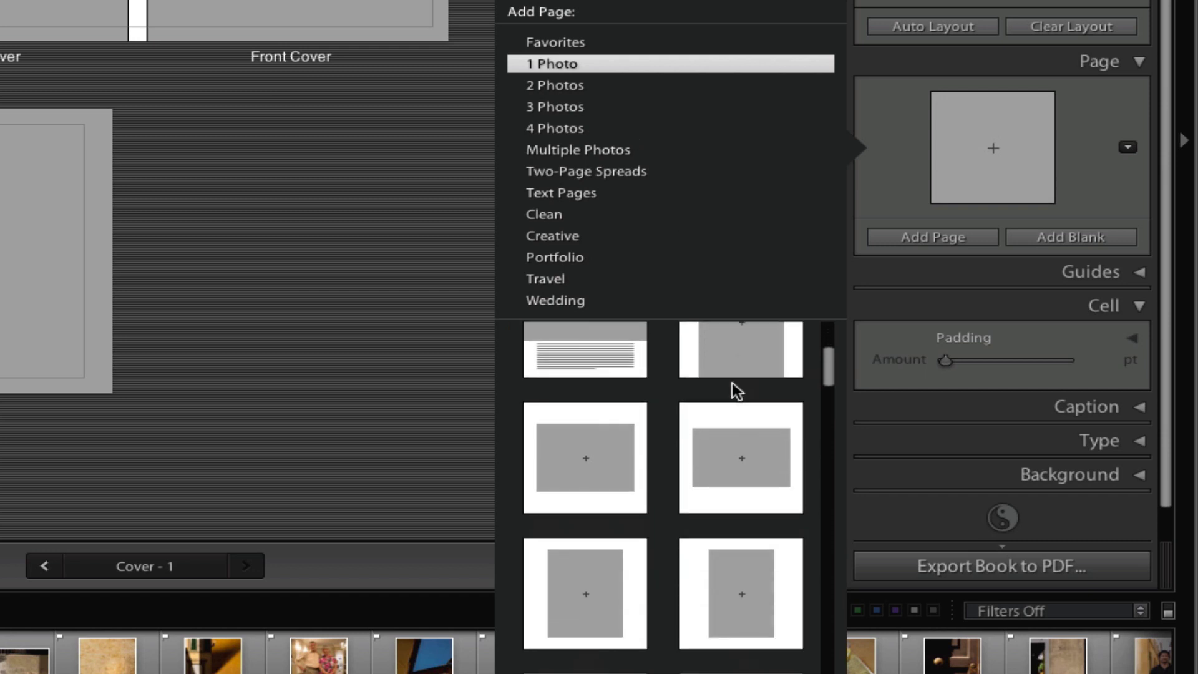
{"action": "scroll", "coordinate": [732, 380], "scroll_direction": "up", "scroll_amount": 4}
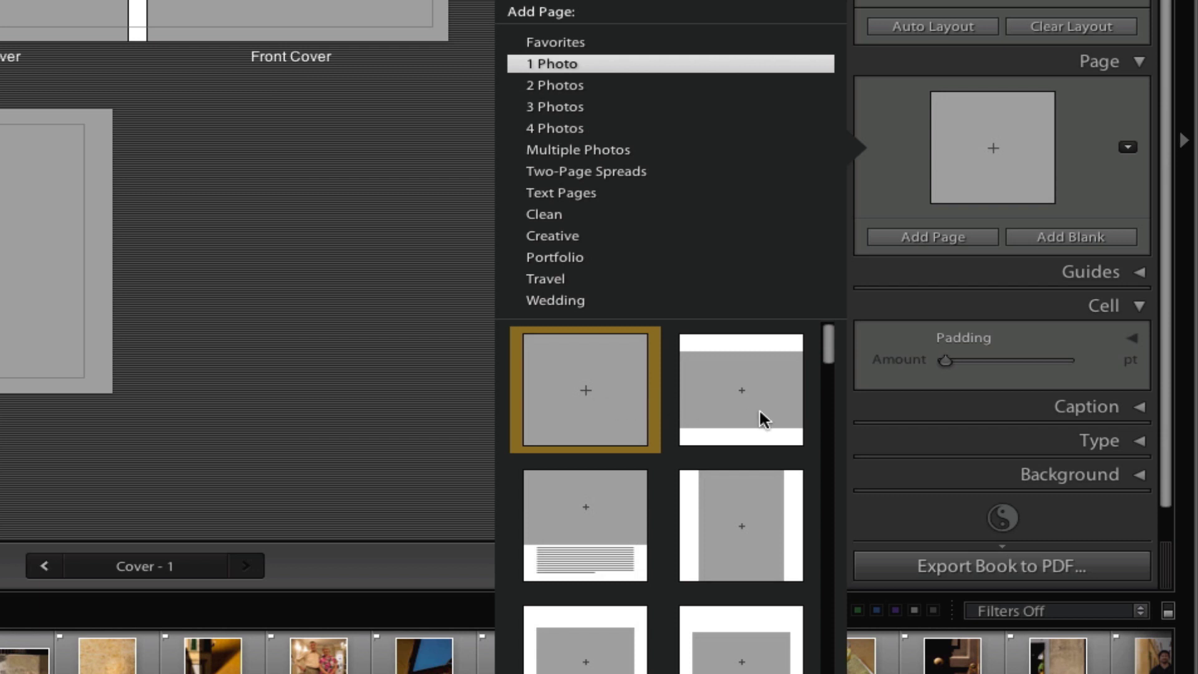
{"action": "scroll", "coordinate": [756, 413], "scroll_direction": "down", "scroll_amount": 1}
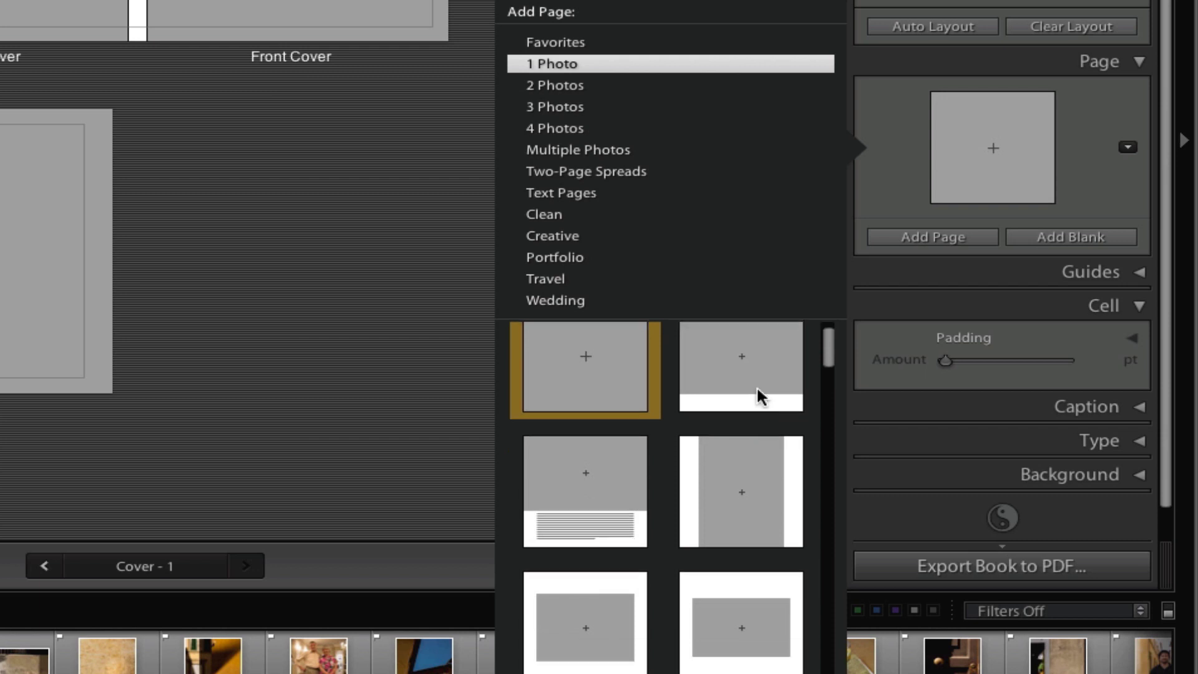
{"action": "scroll", "coordinate": [750, 388], "scroll_direction": "down", "scroll_amount": 7}
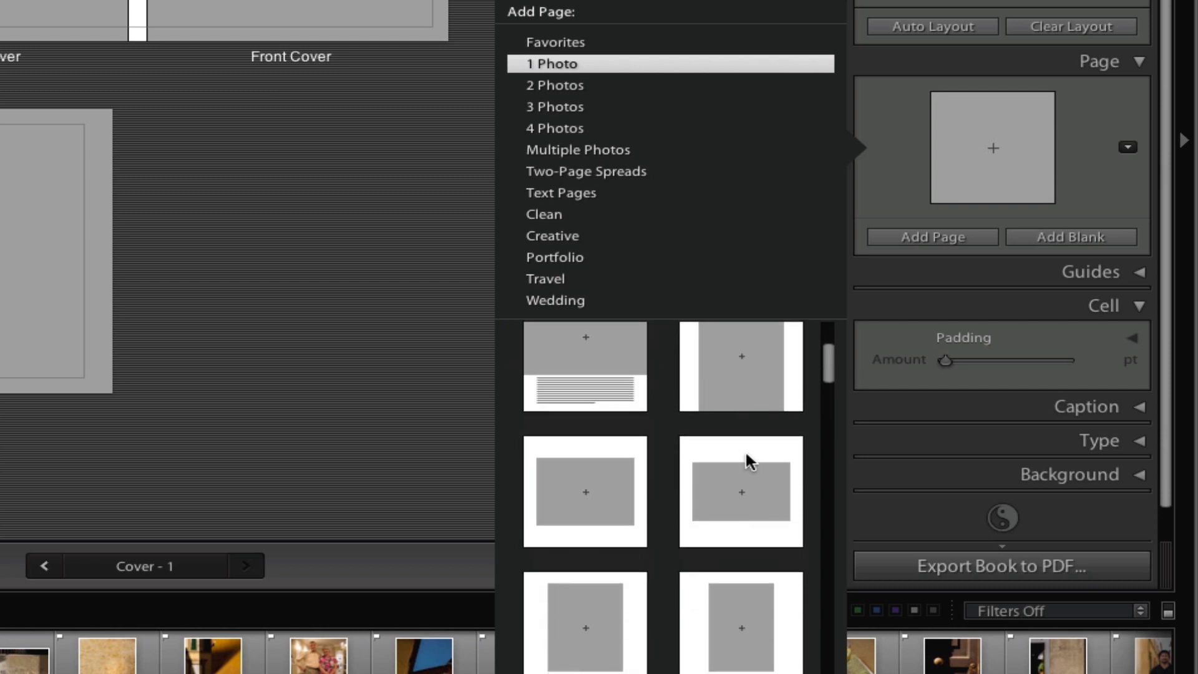
{"action": "scroll", "coordinate": [746, 452], "scroll_direction": "up", "scroll_amount": 4}
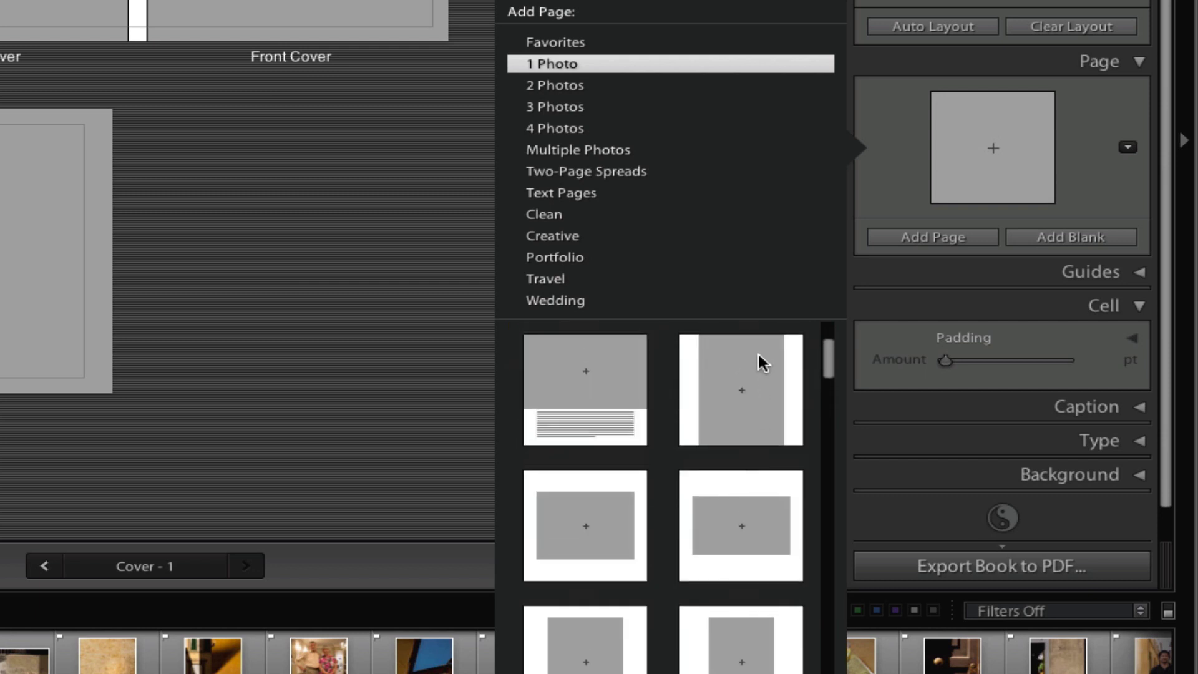
{"action": "scroll", "coordinate": [750, 448], "scroll_direction": "down", "scroll_amount": 2}
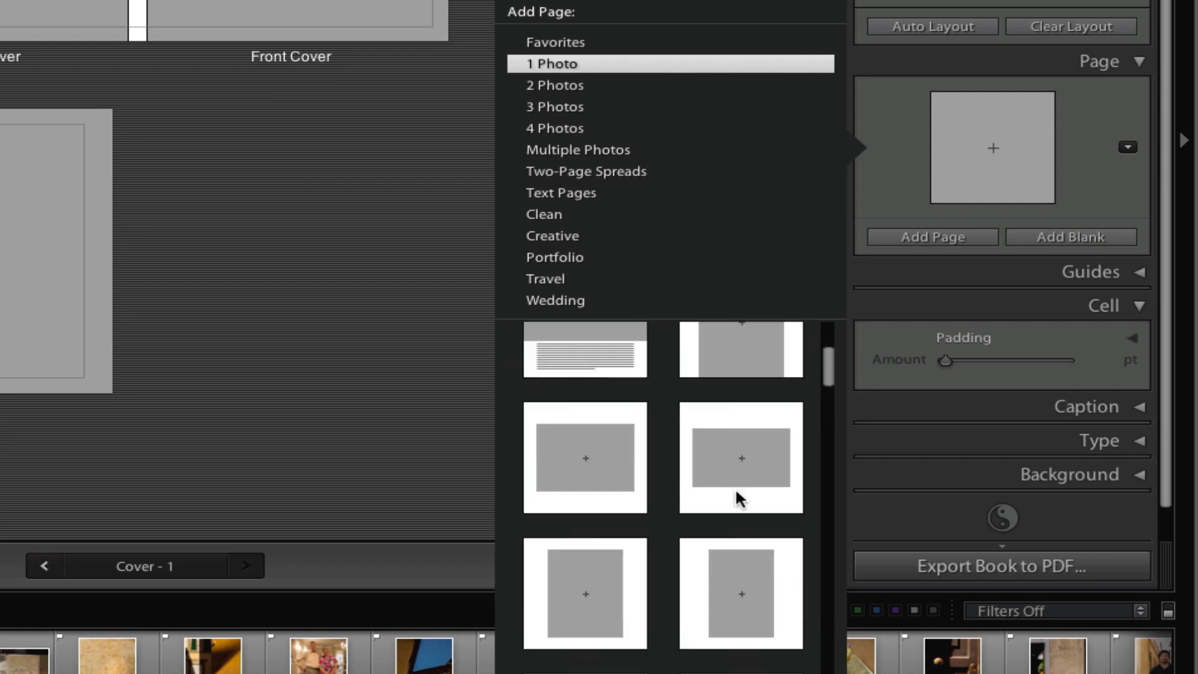
{"action": "scroll", "coordinate": [730, 527], "scroll_direction": "down", "scroll_amount": 5}
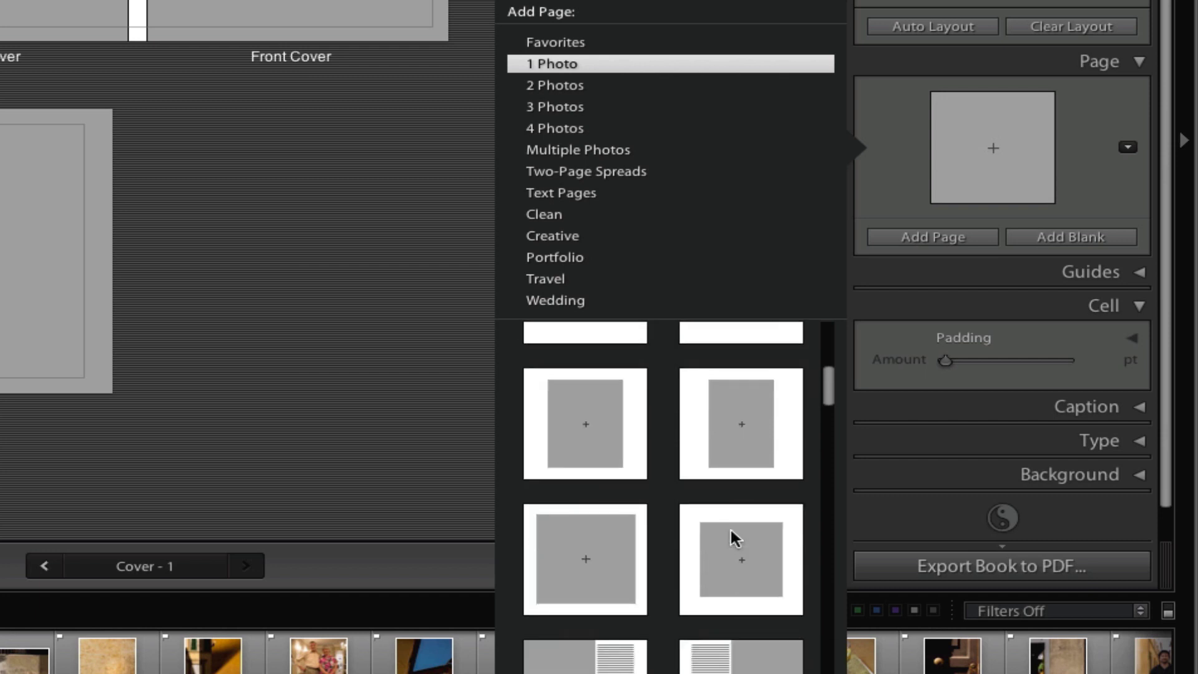
{"action": "scroll", "coordinate": [725, 553], "scroll_direction": "down", "scroll_amount": 5}
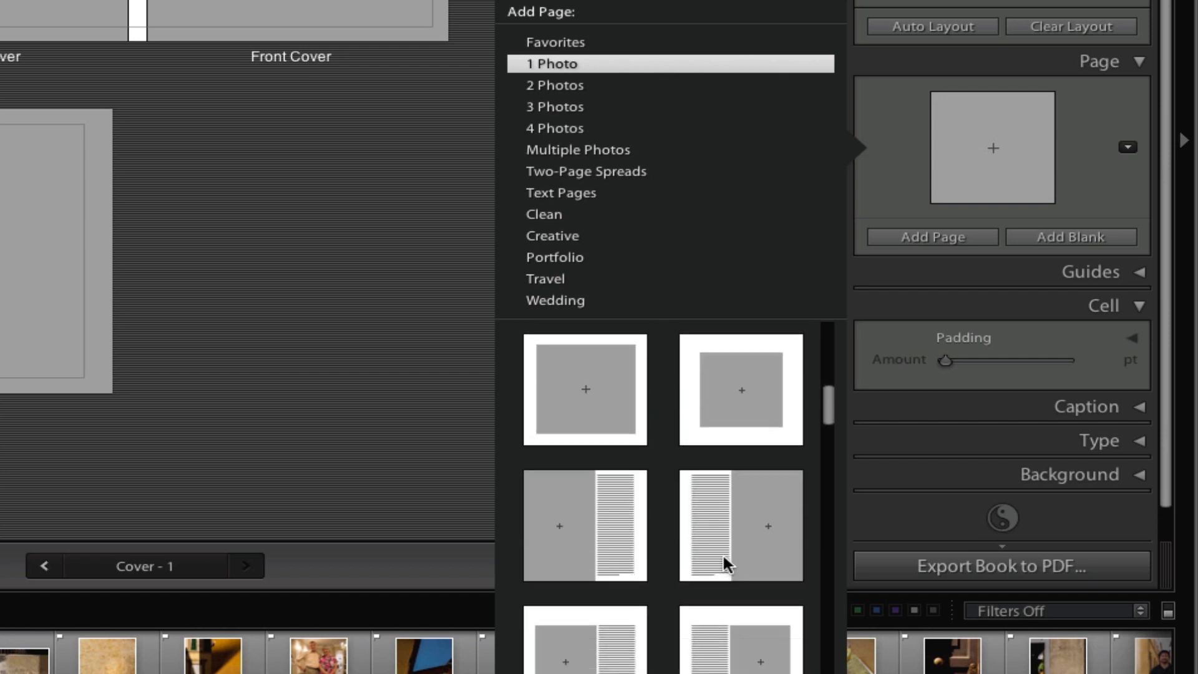
{"action": "scroll", "coordinate": [727, 640], "scroll_direction": "down", "scroll_amount": 2}
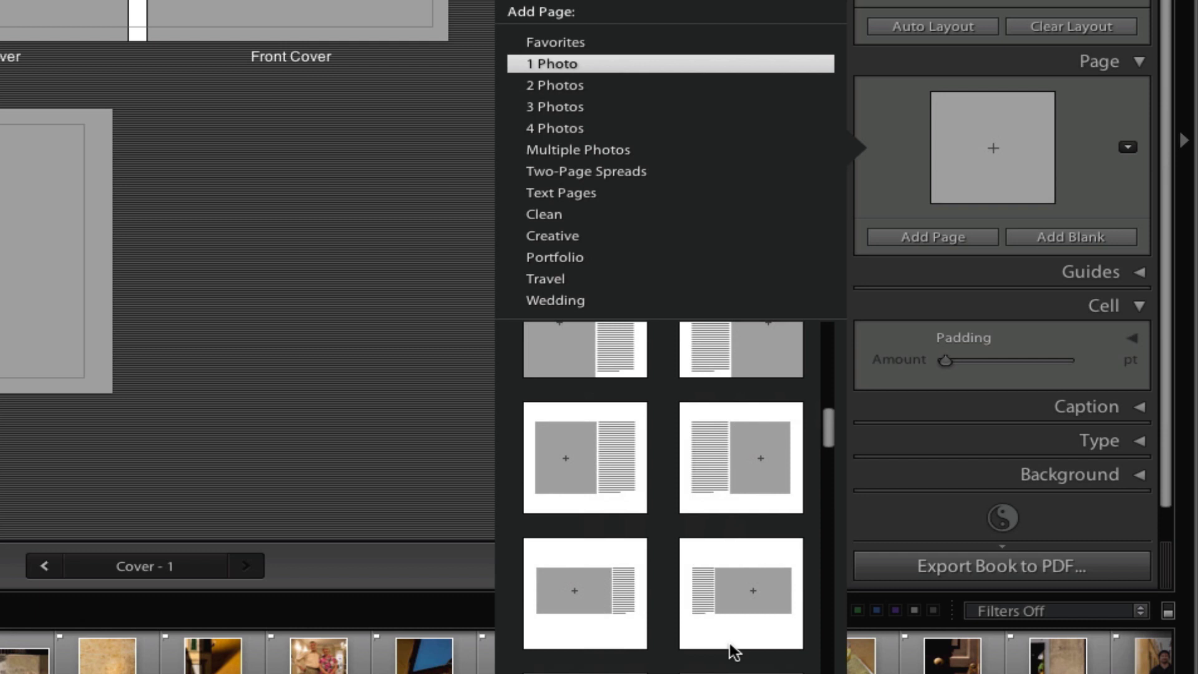
{"action": "scroll", "coordinate": [728, 640], "scroll_direction": "up", "scroll_amount": 4}
{"action": "scroll", "coordinate": [729, 639], "scroll_direction": "up", "scroll_amount": 5}
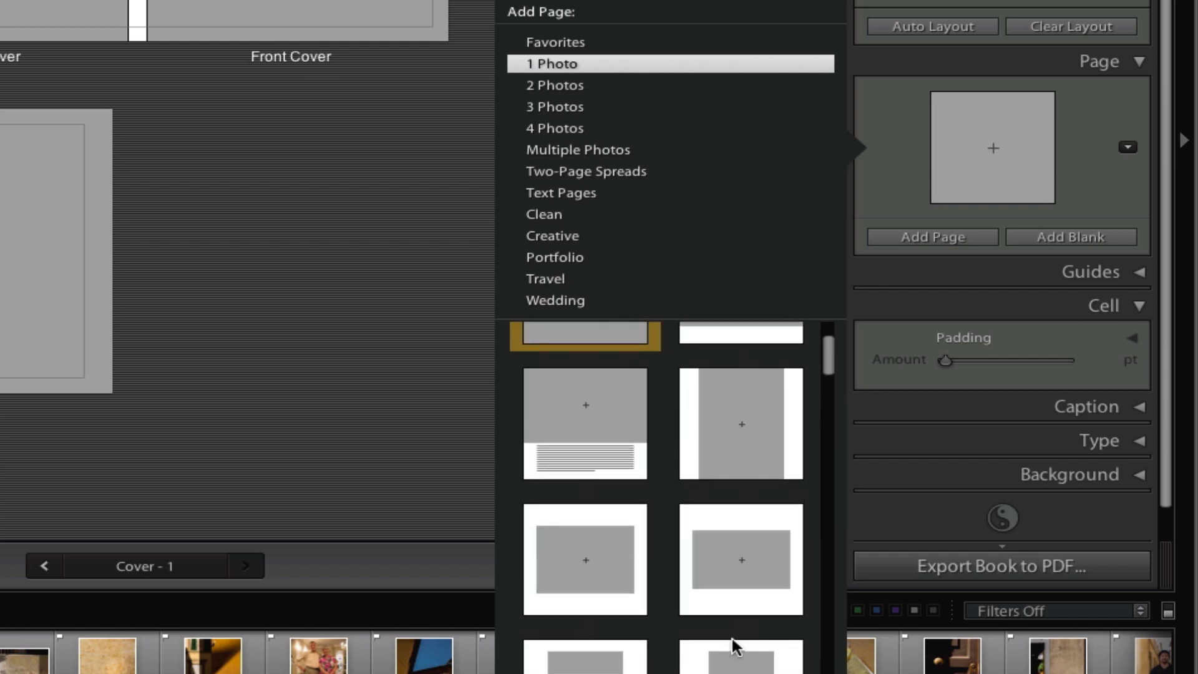
{"action": "scroll", "coordinate": [733, 631], "scroll_direction": "up", "scroll_amount": 2}
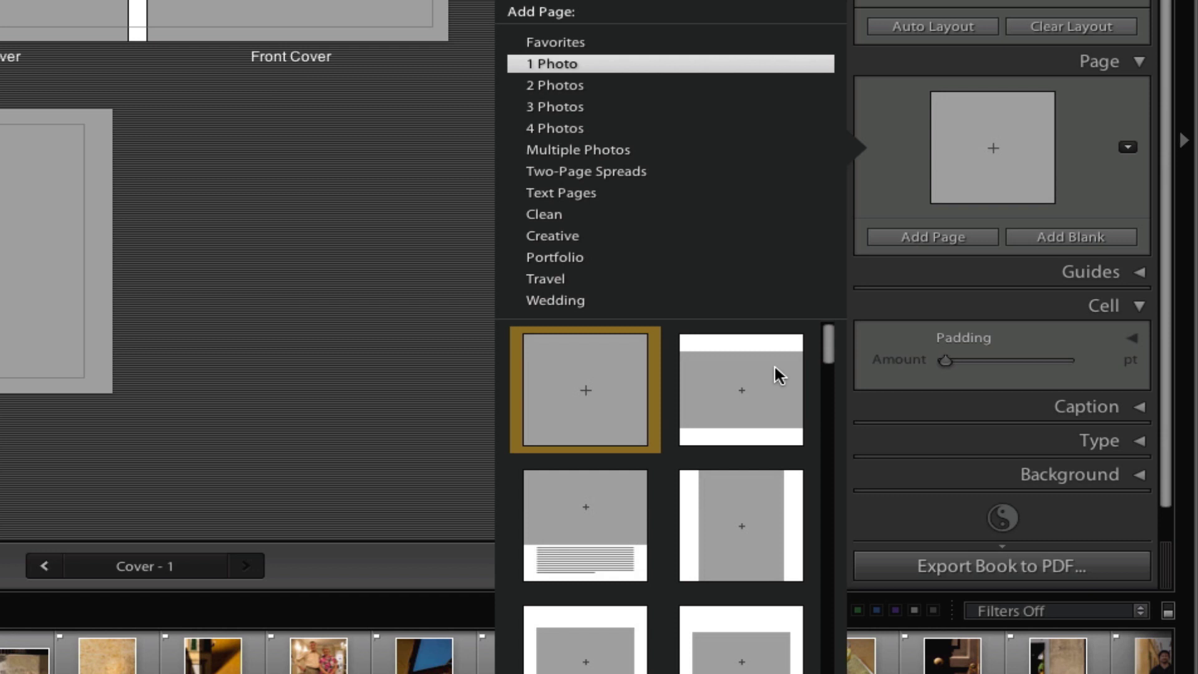
Step: Add the second single-photo layout and the side-bordered layout to Favorites
{"action": "right_click", "coordinate": [760, 404]}
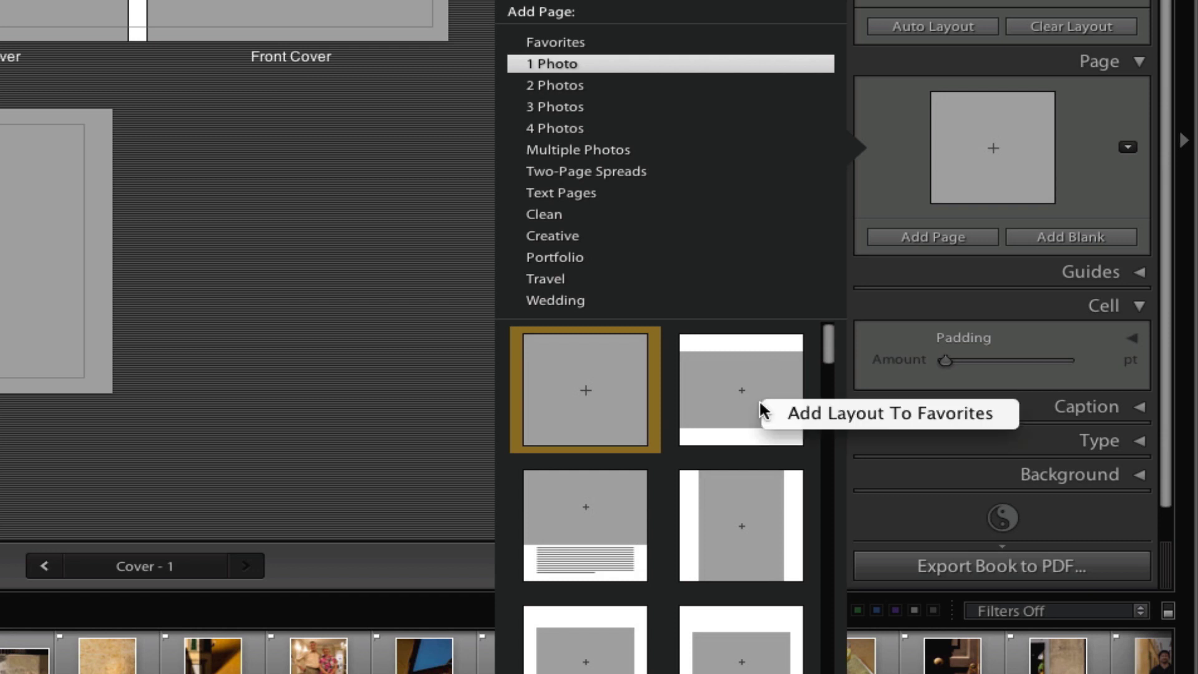
{"action": "left_click", "coordinate": [804, 417]}
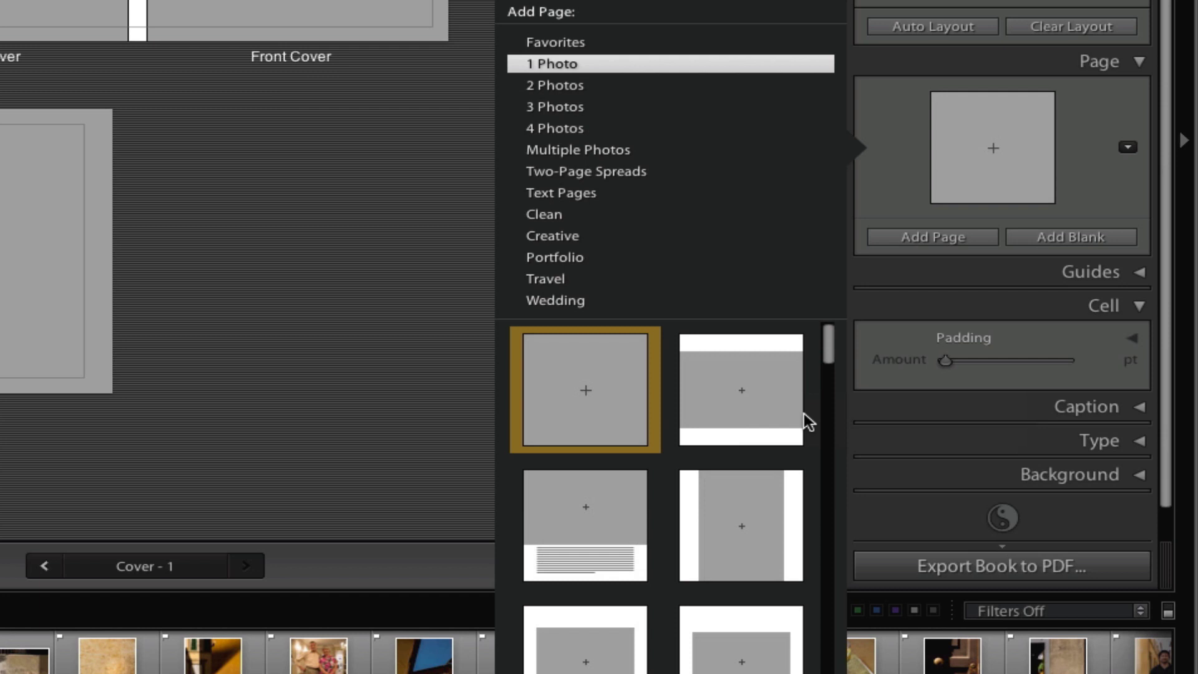
{"action": "right_click", "coordinate": [762, 531]}
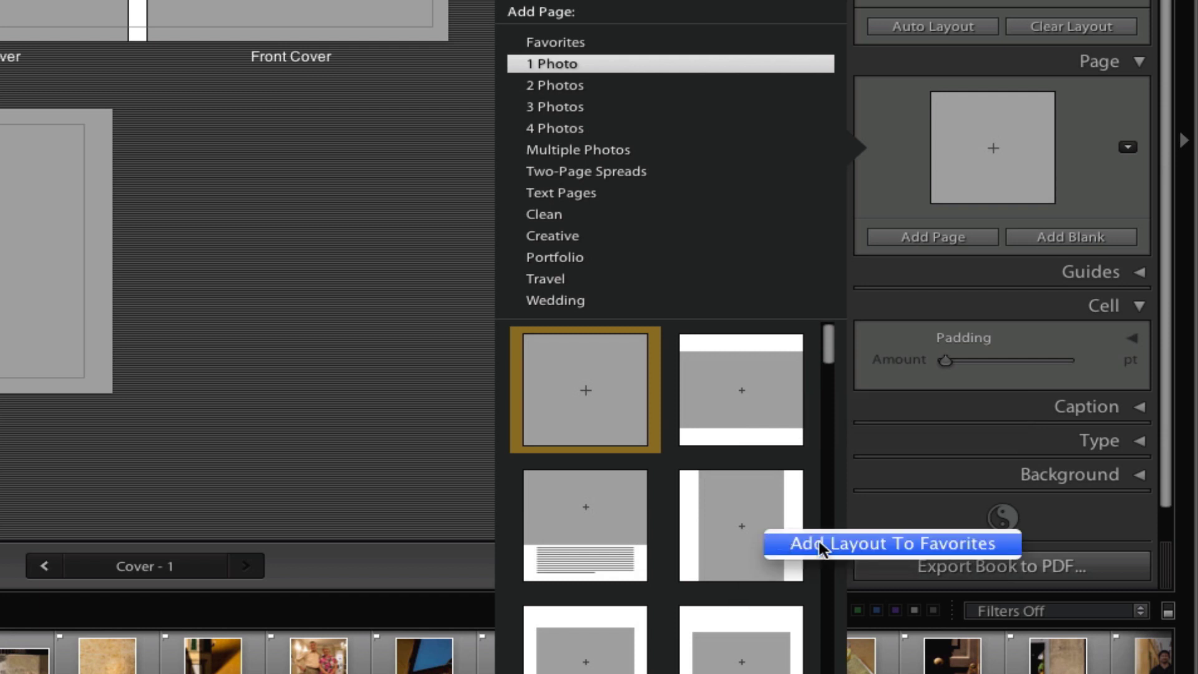
{"action": "left_click", "coordinate": [819, 541]}
{"action": "scroll", "coordinate": [780, 541], "scroll_direction": "down", "scroll_amount": 2}
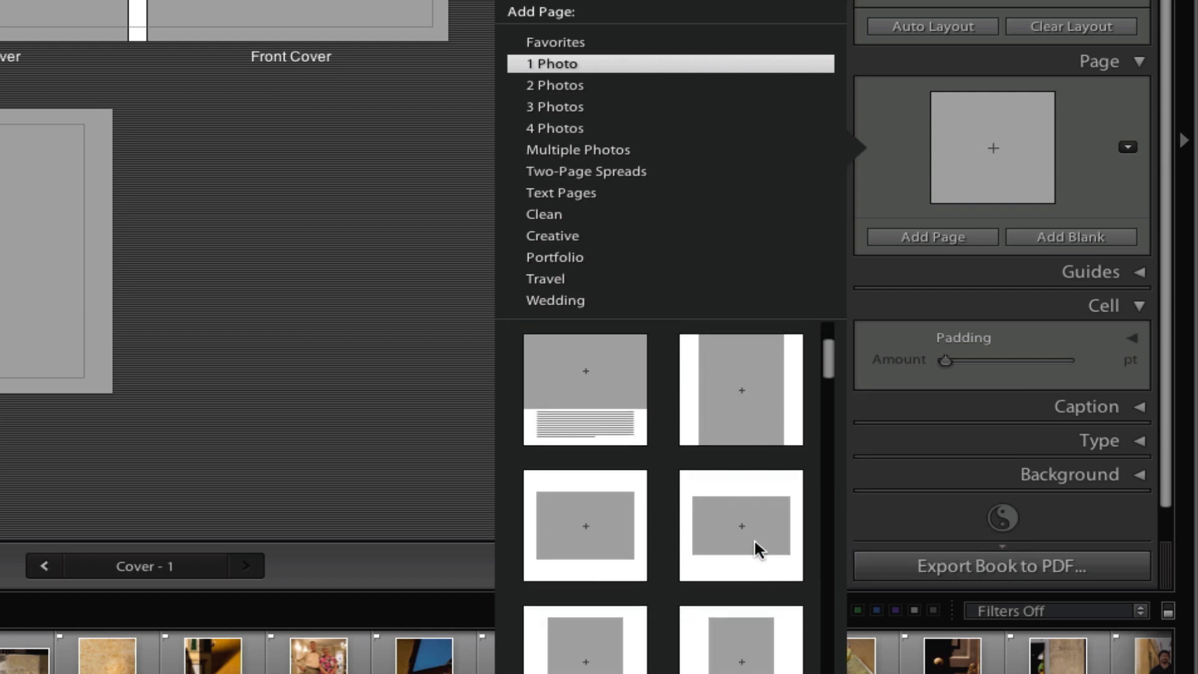
{"action": "scroll", "coordinate": [653, 542], "scroll_direction": "down", "scroll_amount": 1}
{"action": "scroll", "coordinate": [758, 349], "scroll_direction": "up", "scroll_amount": 3}
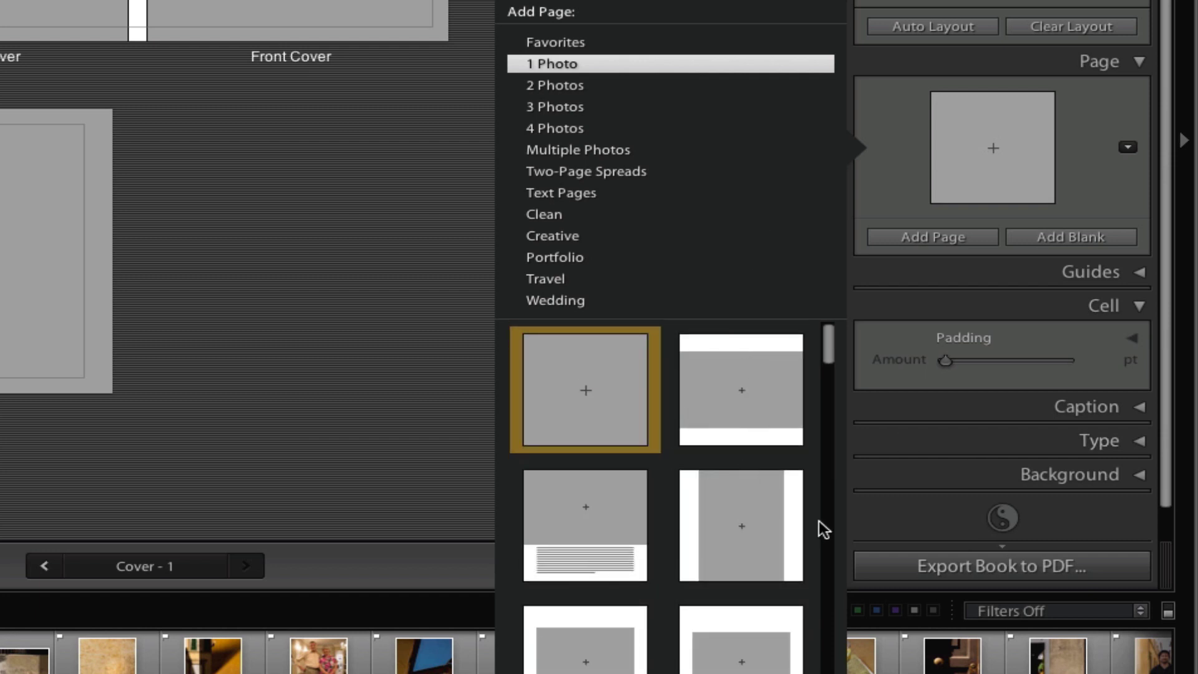
{"action": "scroll", "coordinate": [811, 517], "scroll_direction": "down", "scroll_amount": 3}
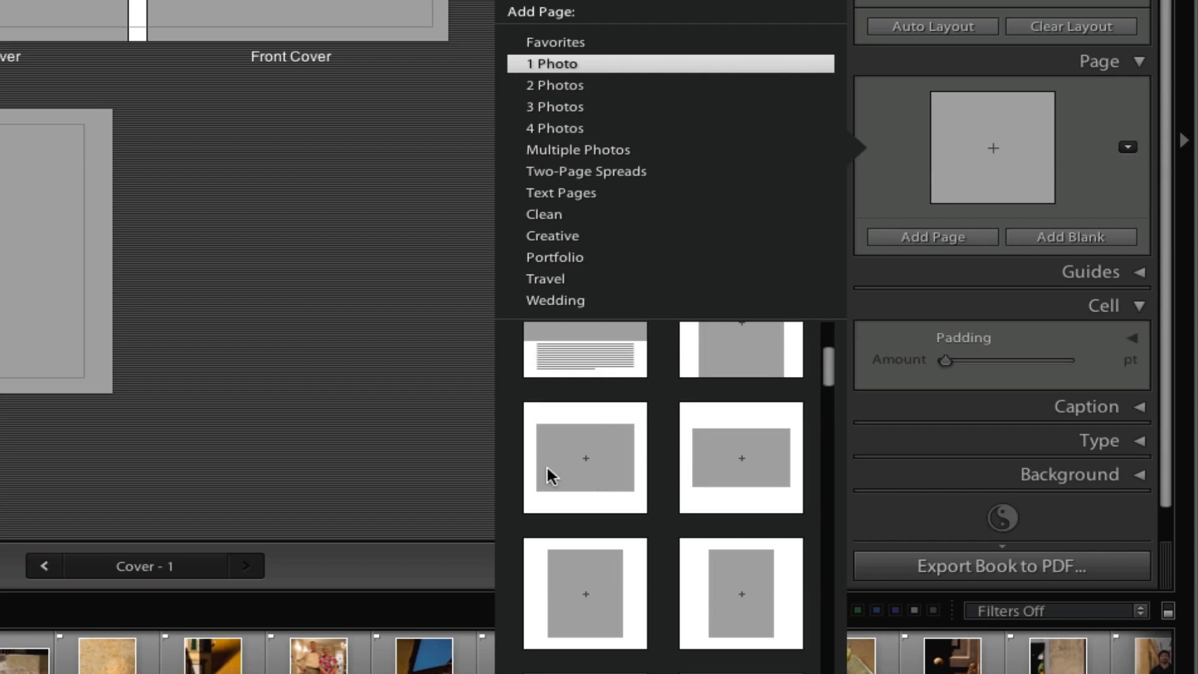
Step: Add a landscape and a portrait one-photo layout to Favorites
{"action": "right_click", "coordinate": [581, 465]}
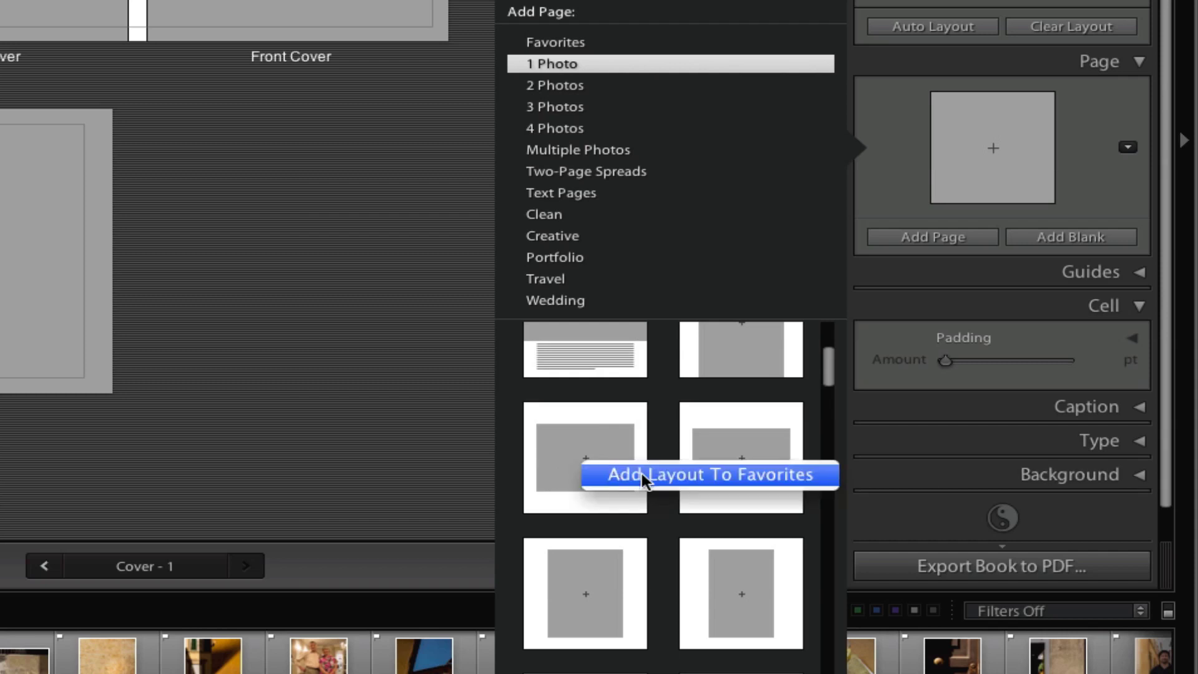
{"action": "left_click", "coordinate": [641, 473]}
{"action": "right_click", "coordinate": [603, 582]}
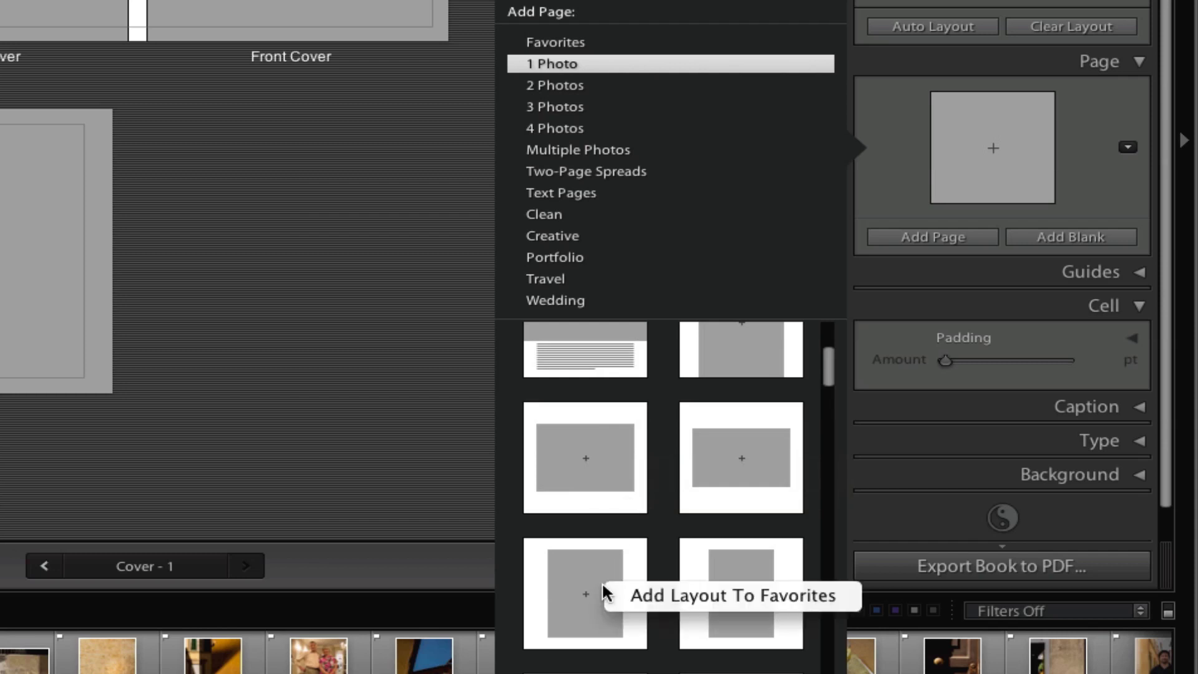
{"action": "left_click", "coordinate": [635, 595]}
{"action": "scroll", "coordinate": [614, 585], "scroll_direction": "down", "scroll_amount": 3}
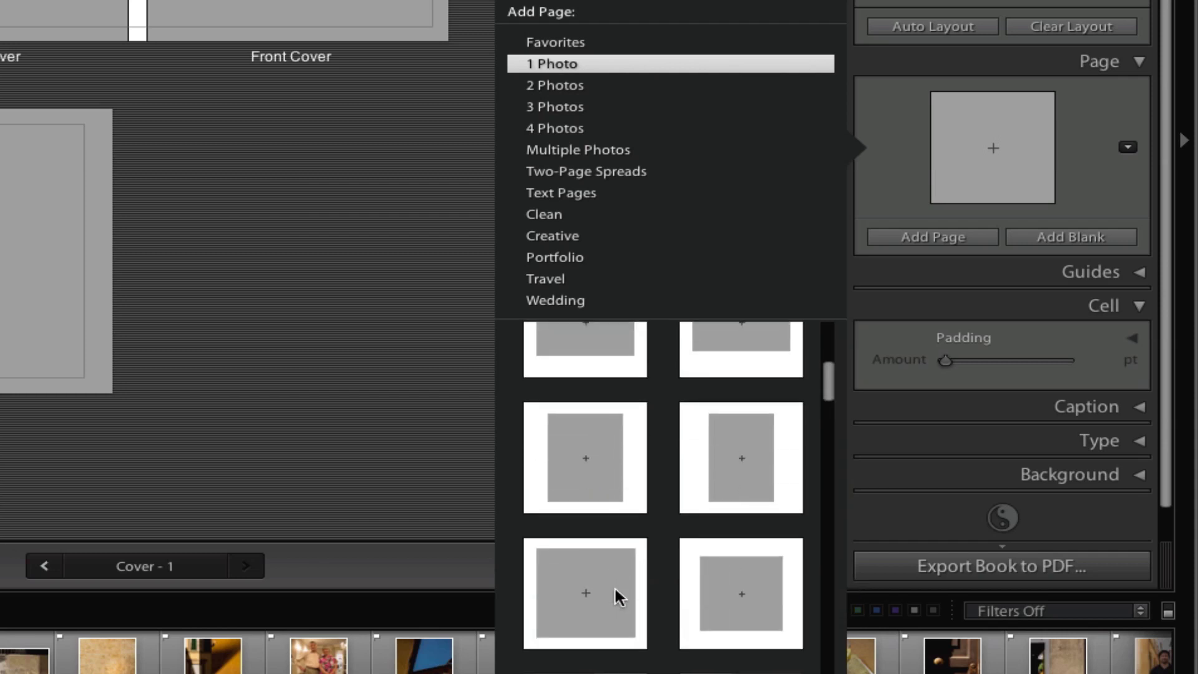
{"action": "scroll", "coordinate": [613, 585], "scroll_direction": "down", "scroll_amount": 2}
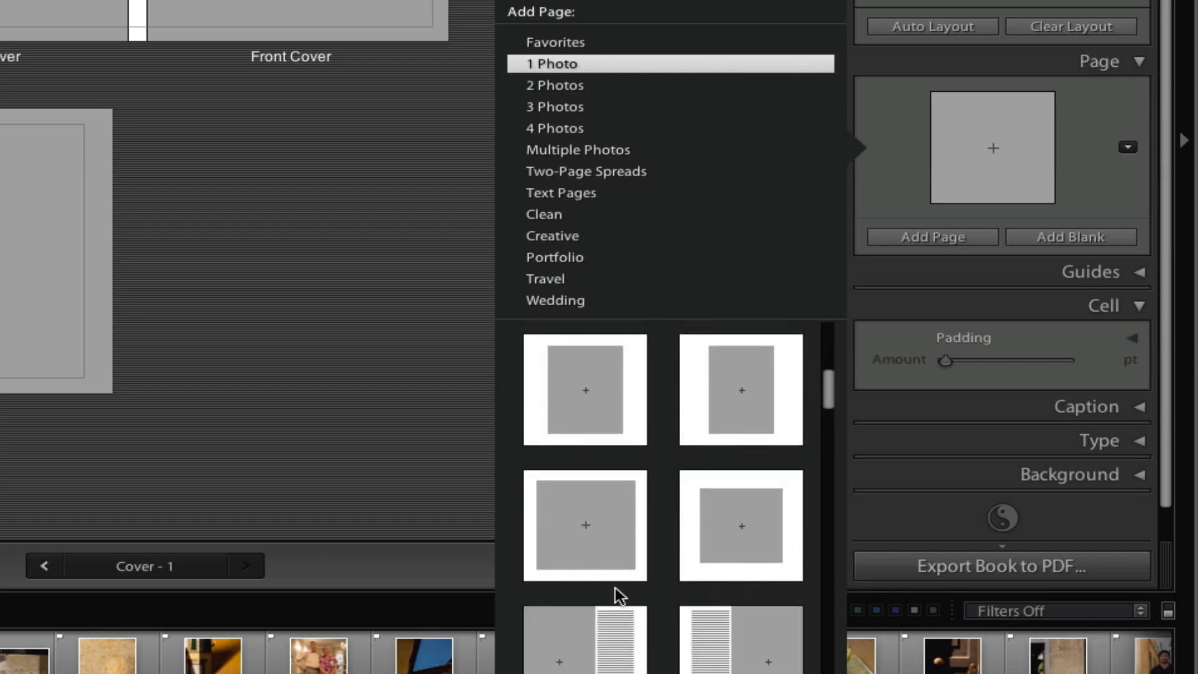
{"action": "scroll", "coordinate": [615, 587], "scroll_direction": "up", "scroll_amount": 5}
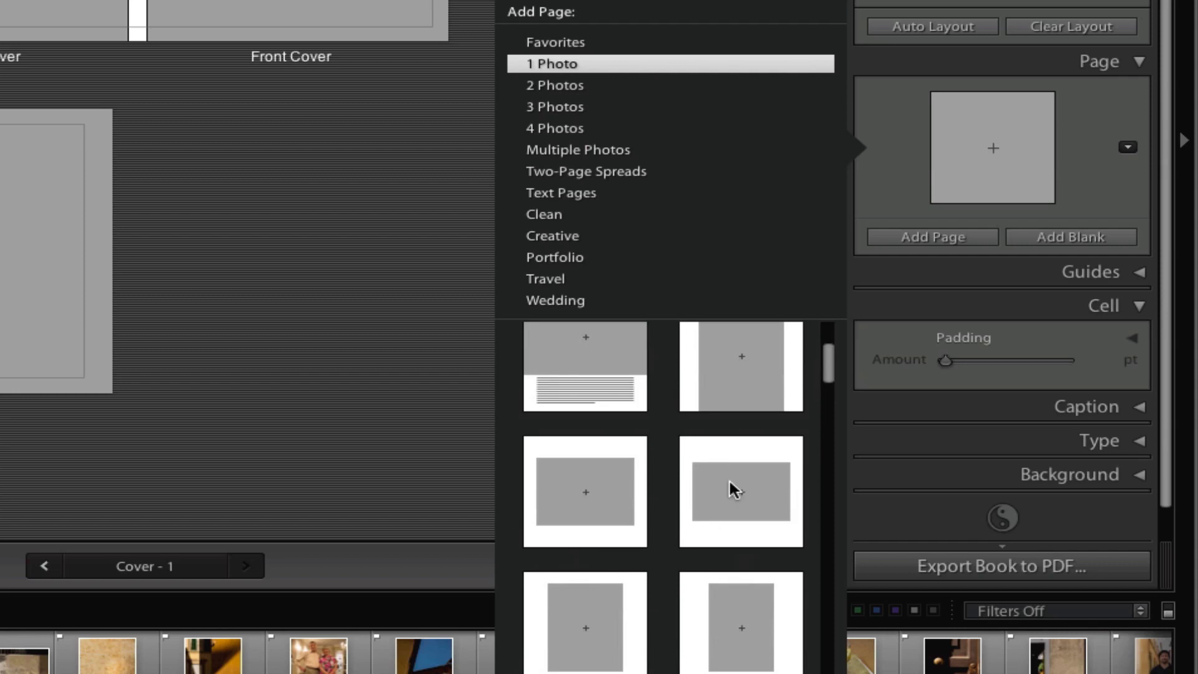
Step: Add one more one-photo layout and a portrait one-photo layout to Favorites
{"action": "right_click", "coordinate": [735, 477]}
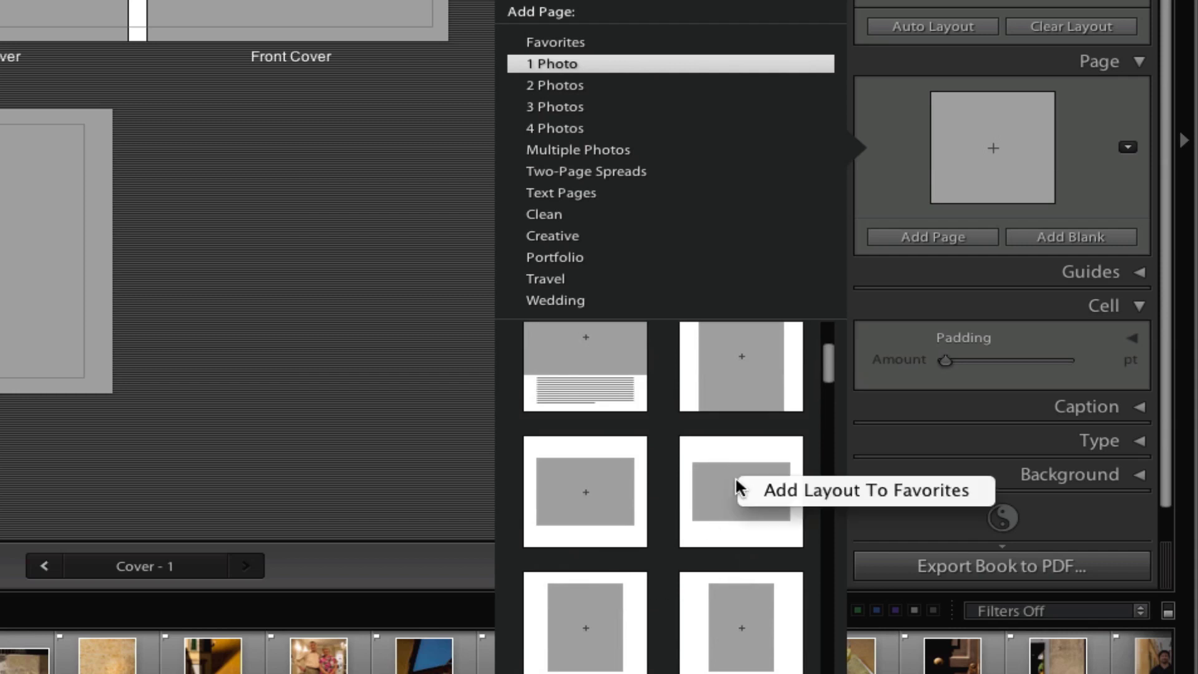
{"action": "left_click", "coordinate": [781, 487]}
{"action": "scroll", "coordinate": [777, 487], "scroll_direction": "down", "scroll_amount": 4}
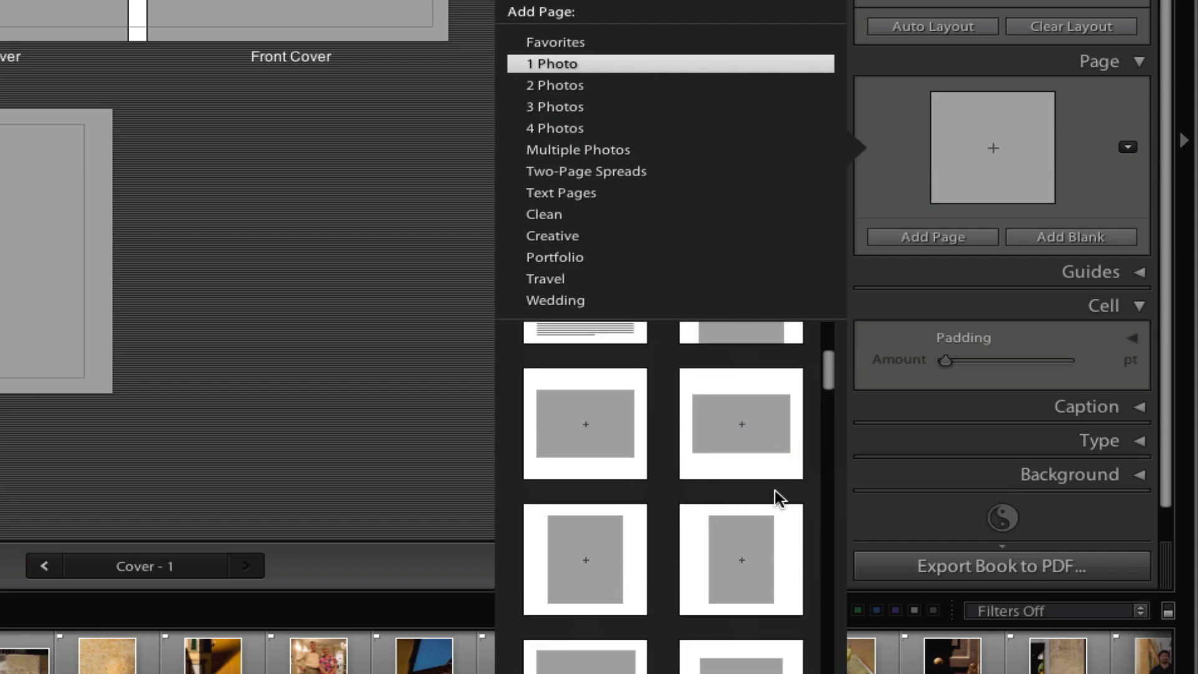
{"action": "right_click", "coordinate": [734, 534]}
{"action": "left_click", "coordinate": [780, 544]}
Step: Show the Favorites category in the Add Page picker to see the saved single-photo layouts
{"action": "left_click", "coordinate": [582, 43]}
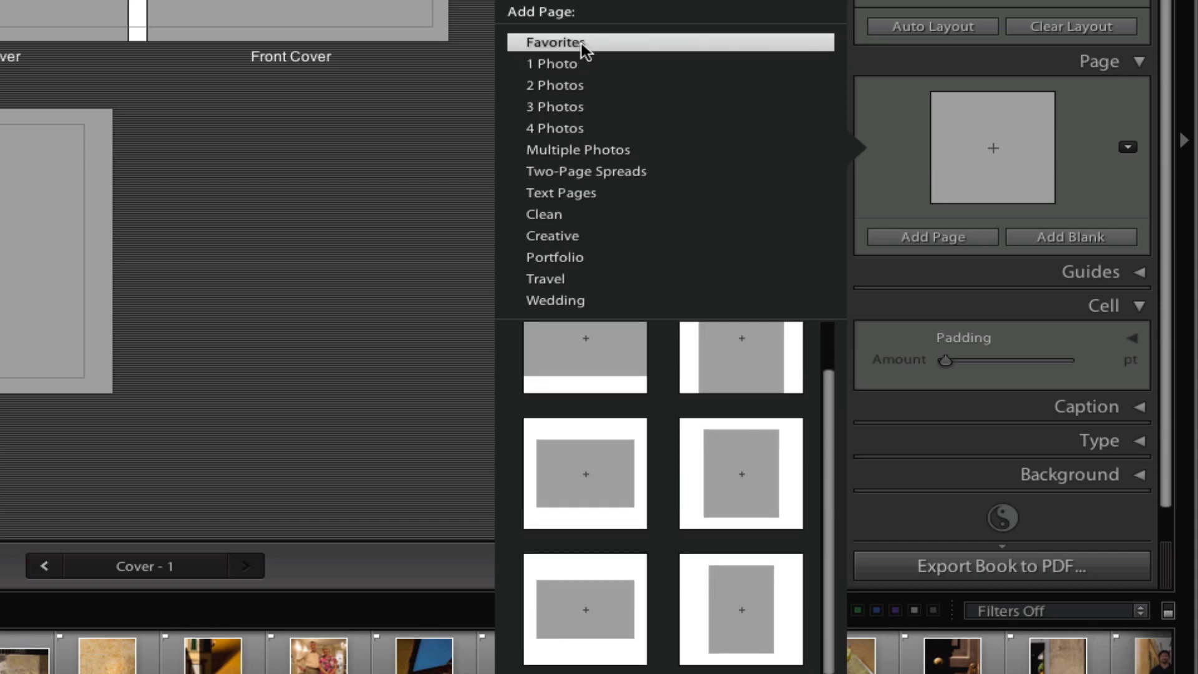
{"action": "scroll", "coordinate": [742, 473], "scroll_direction": "up", "scroll_amount": 1}
{"action": "scroll", "coordinate": [742, 473], "scroll_direction": "down", "scroll_amount": 1}
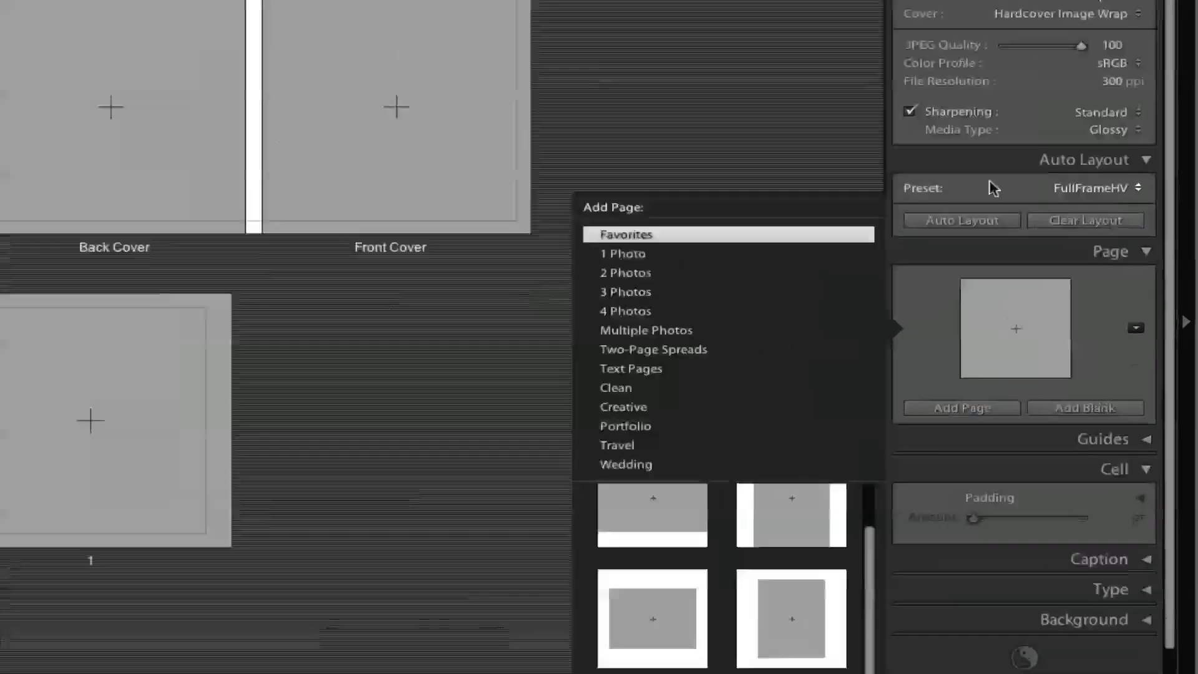
Step: Load the Left Blank, Right One Photo, Caption preset and auto-fill the book with it
{"action": "left_click", "coordinate": [1067, 235]}
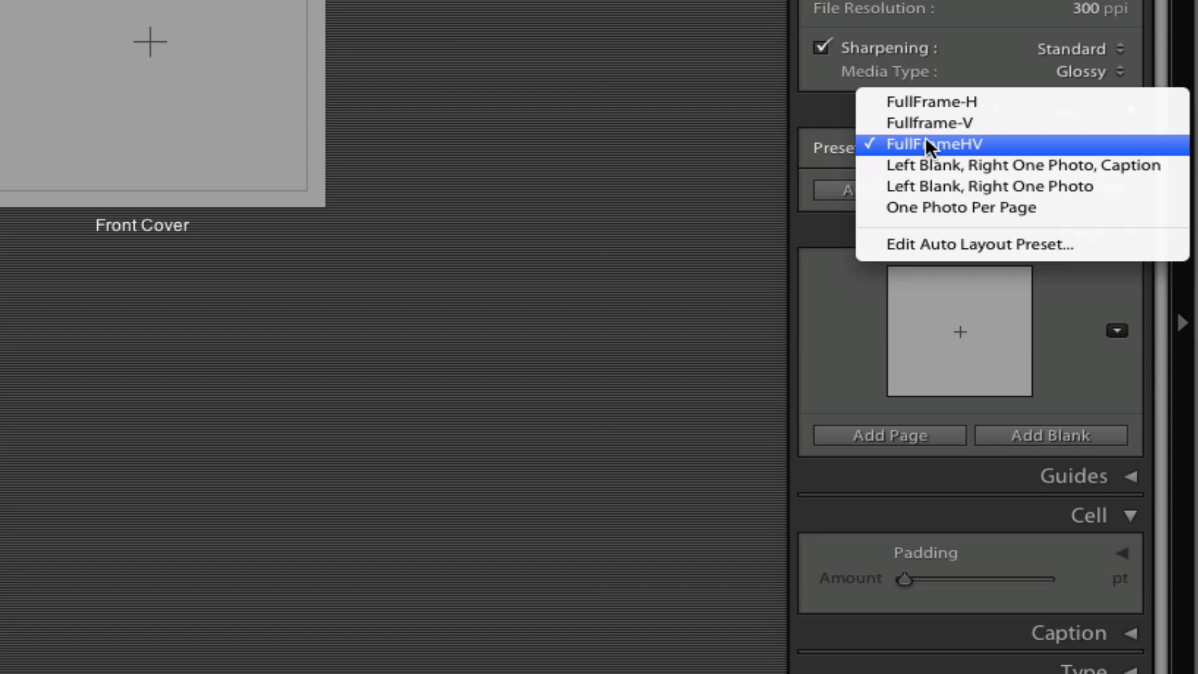
{"action": "left_click", "coordinate": [903, 242]}
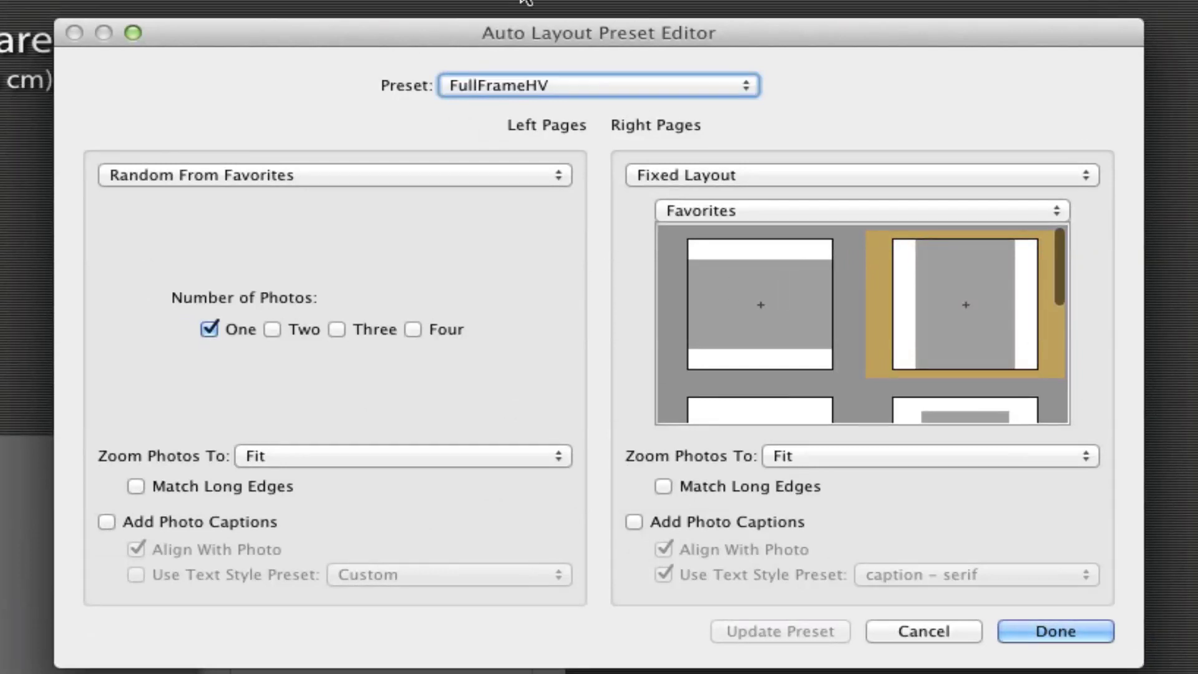
{"action": "left_click", "coordinate": [636, 81]}
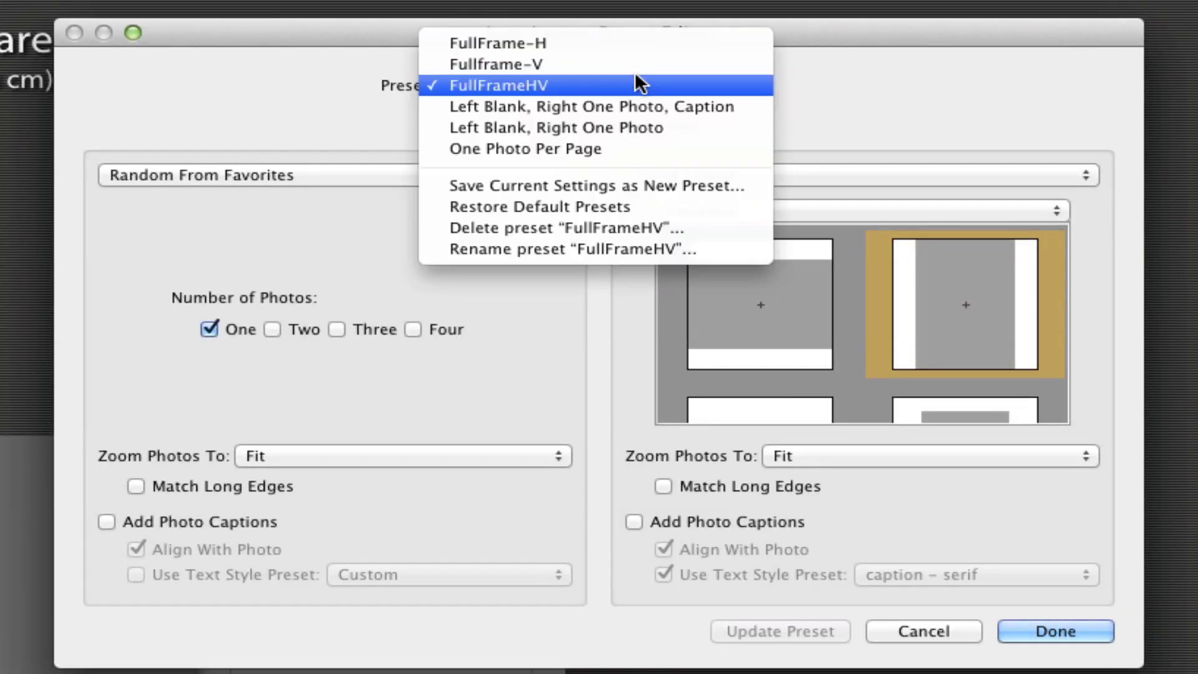
{"action": "left_click", "coordinate": [629, 106]}
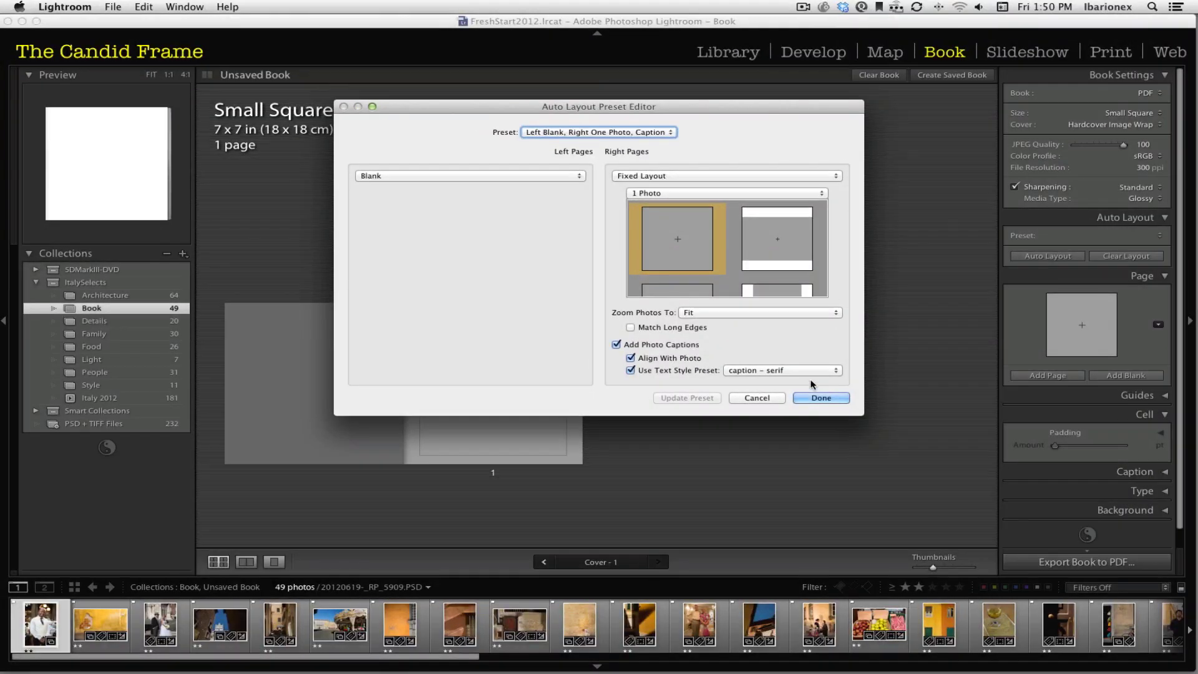
{"action": "left_click", "coordinate": [820, 397]}
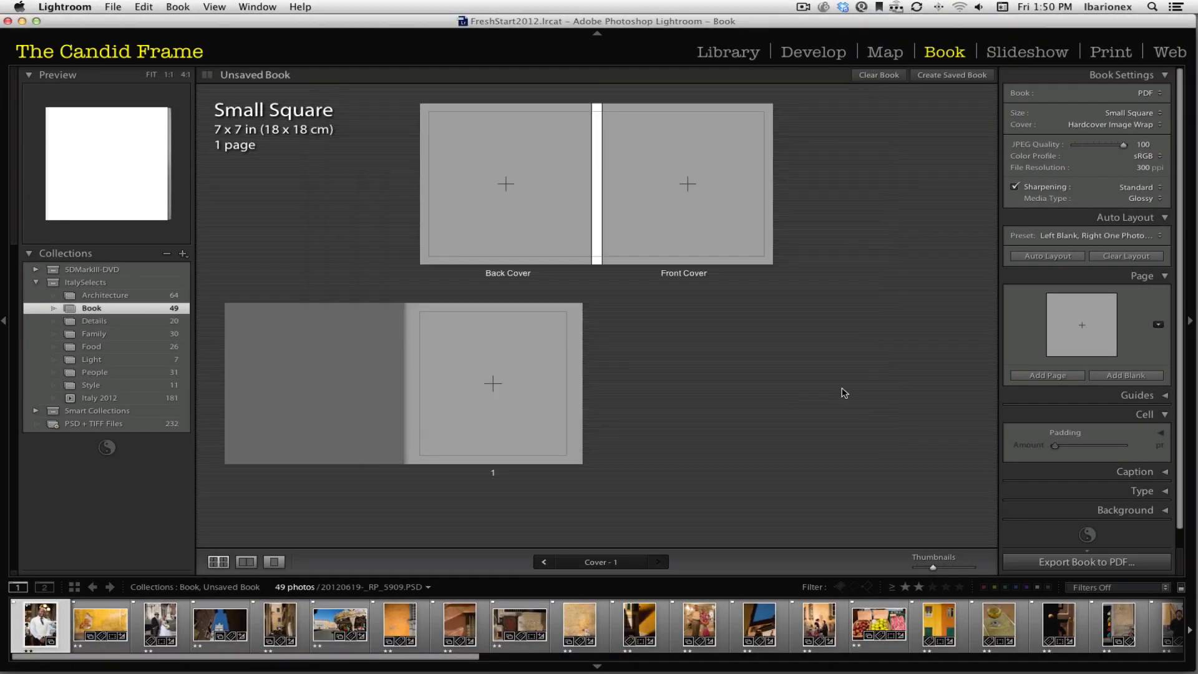
{"action": "left_click", "coordinate": [1066, 257]}
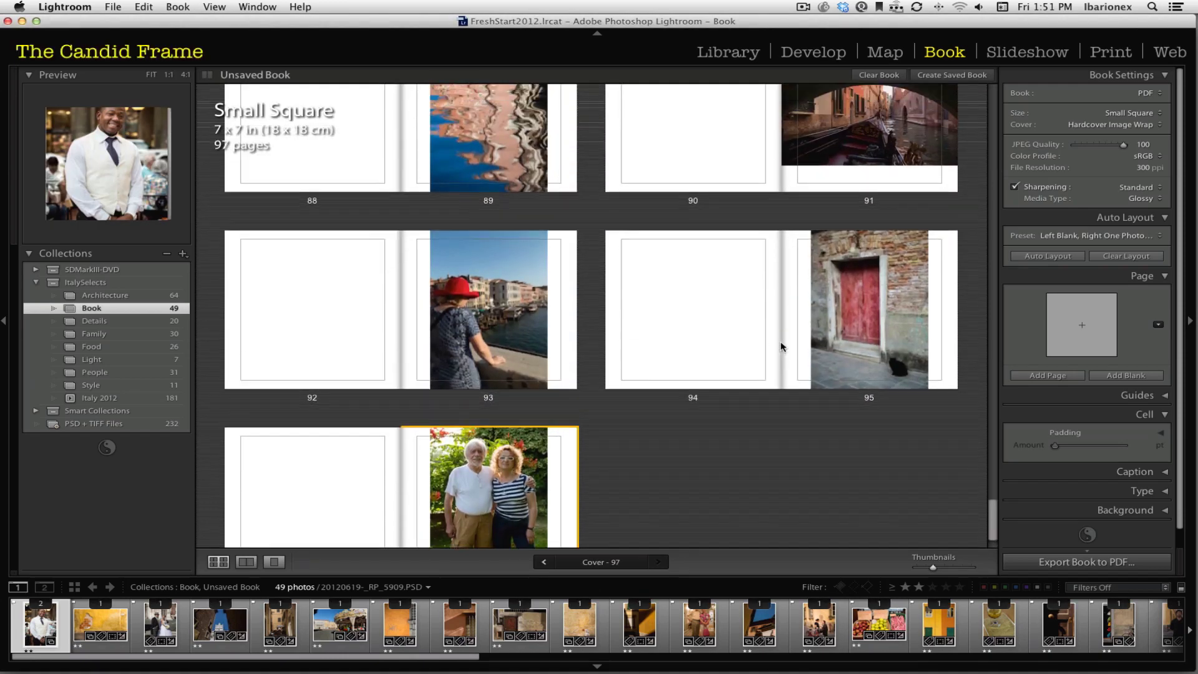
Step: Scroll up through the 97-page book to review the blank-left, photo-right spreads
{"action": "scroll", "coordinate": [781, 347], "scroll_direction": "up", "scroll_amount": 6}
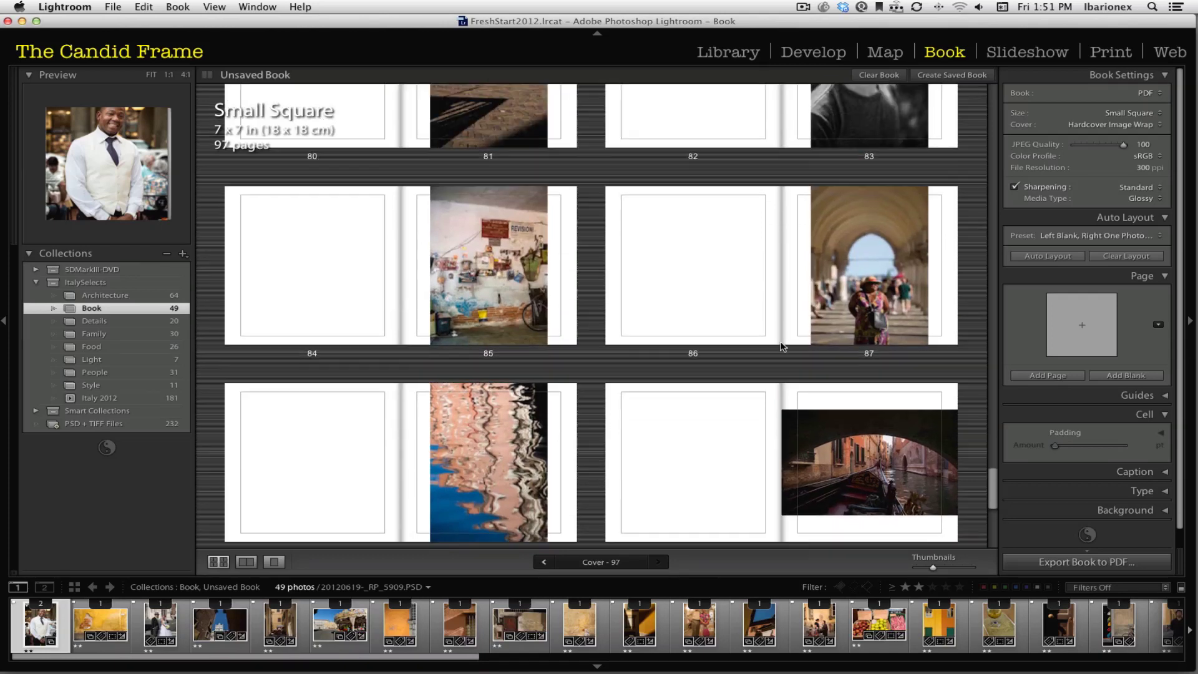
{"action": "scroll", "coordinate": [781, 346], "scroll_direction": "up", "scroll_amount": 5}
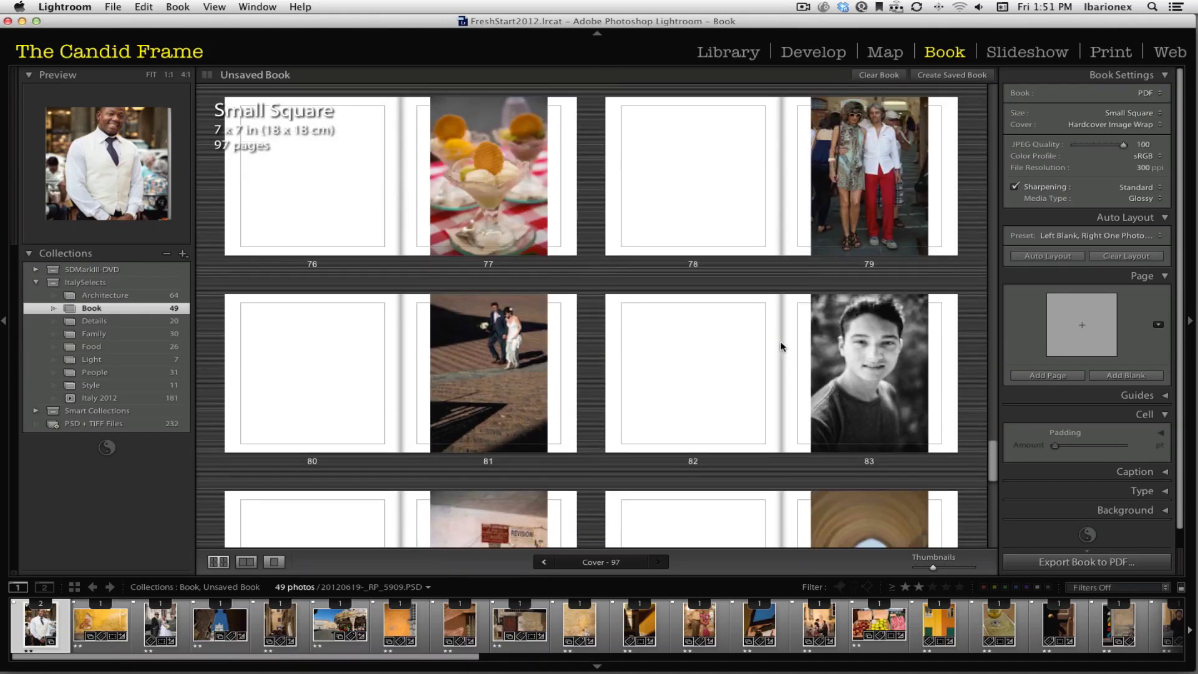
{"action": "scroll", "coordinate": [781, 347], "scroll_direction": "up", "scroll_amount": 6}
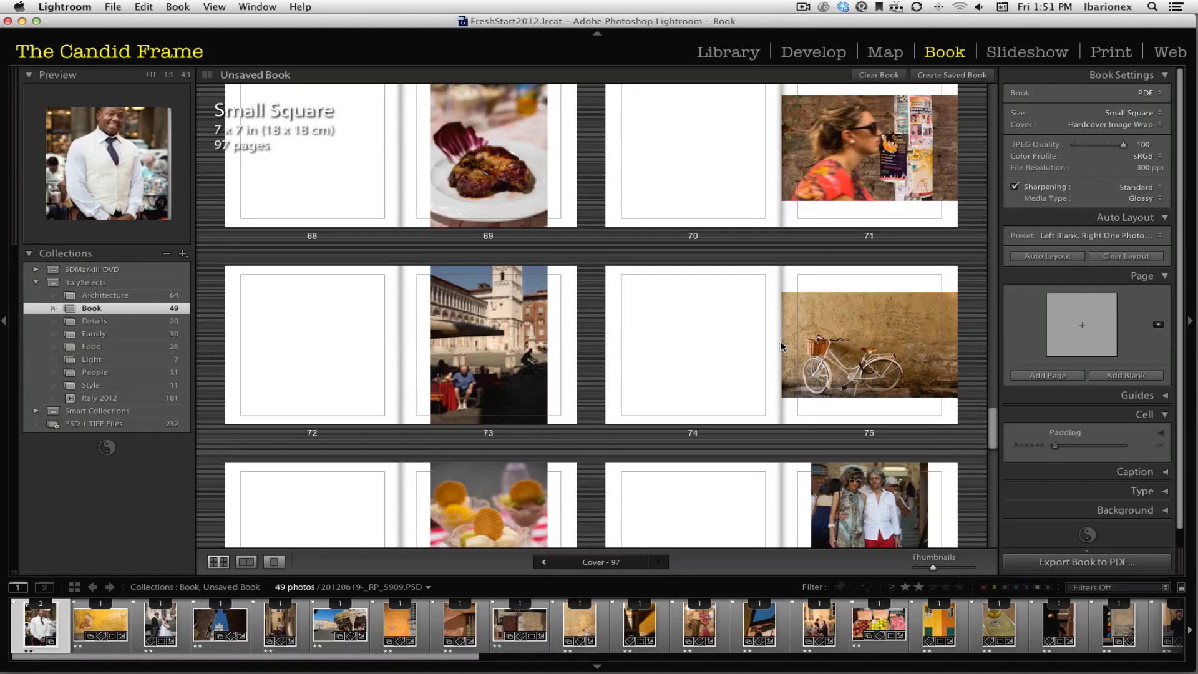
{"action": "scroll", "coordinate": [781, 347], "scroll_direction": "up", "scroll_amount": 4}
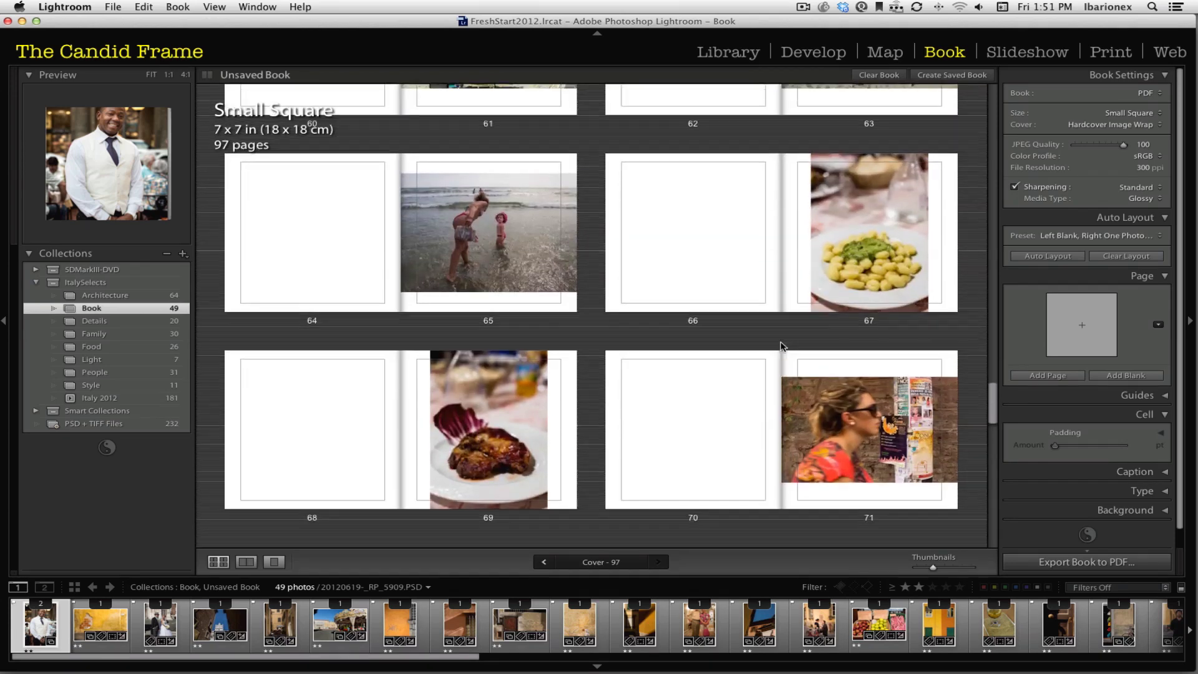
{"action": "scroll", "coordinate": [781, 347], "scroll_direction": "up", "scroll_amount": 2}
{"action": "scroll", "coordinate": [781, 347], "scroll_direction": "up", "scroll_amount": 4}
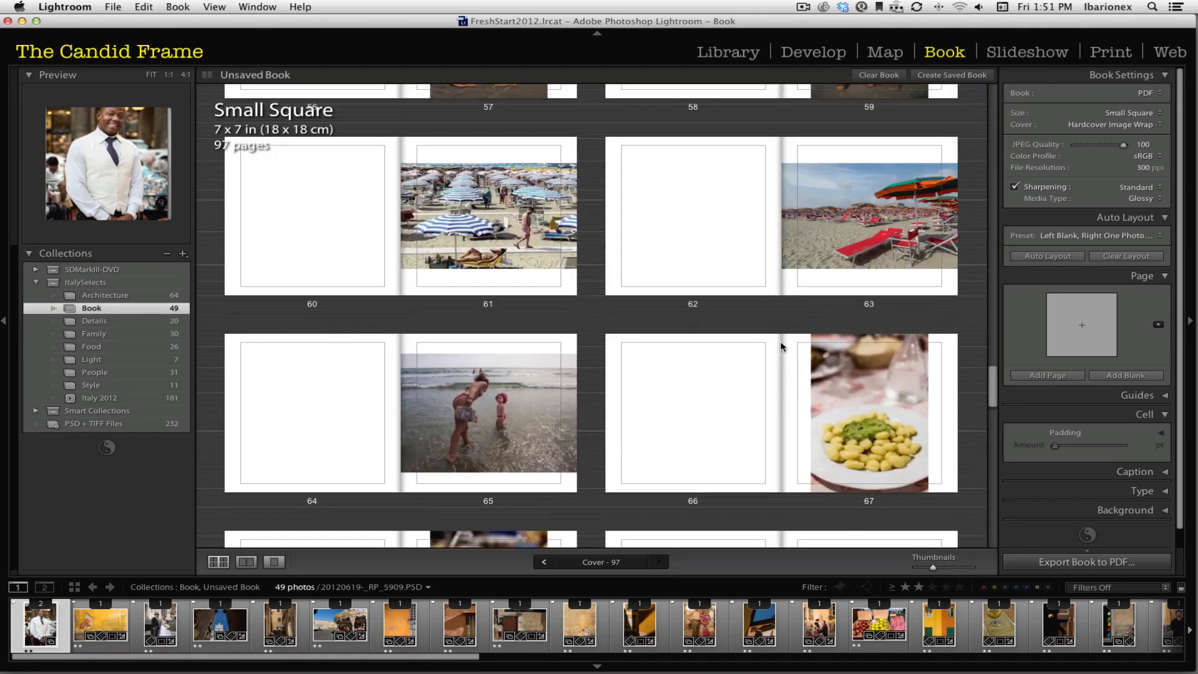
{"action": "scroll", "coordinate": [781, 347], "scroll_direction": "up", "scroll_amount": 3}
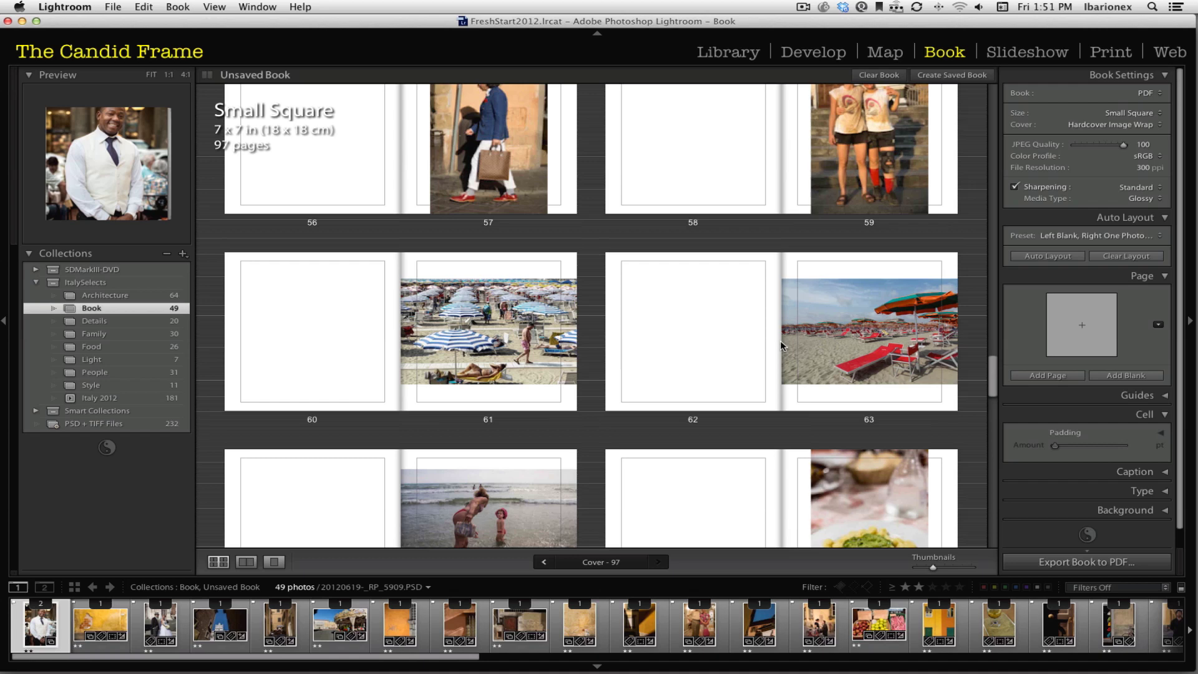
{"action": "scroll", "coordinate": [781, 346], "scroll_direction": "up", "scroll_amount": 2}
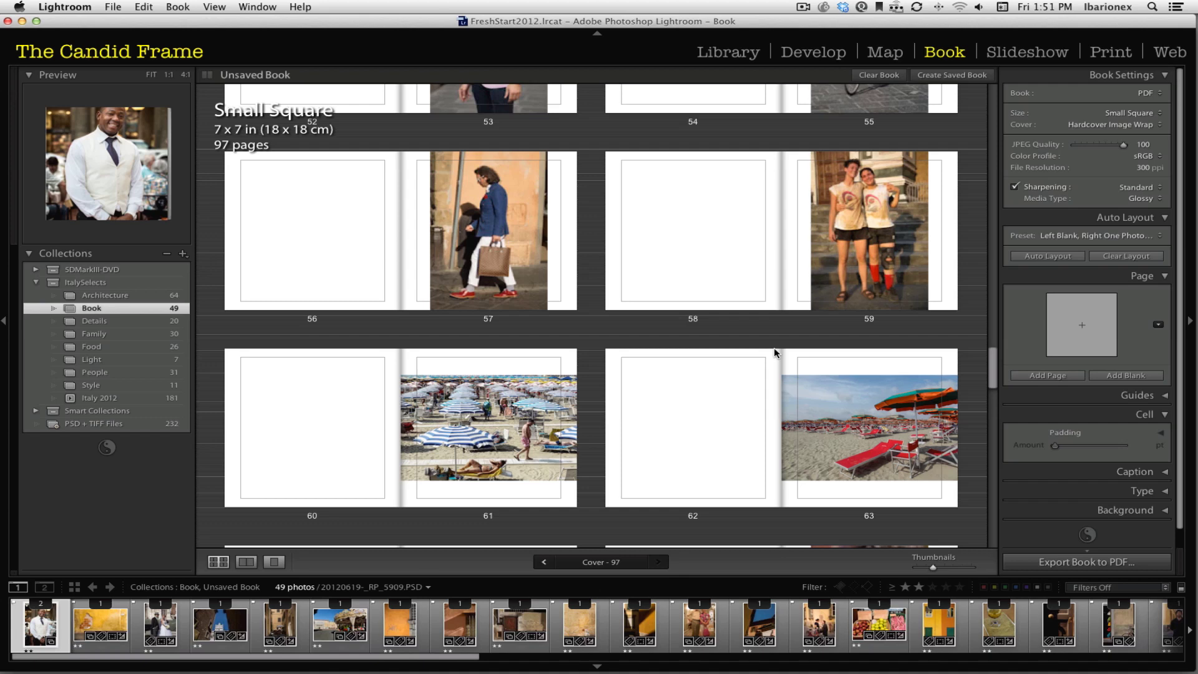
Step: Clear the book's pages and load the One Photo Per Page preset in the Auto Layout editor
{"action": "left_click", "coordinate": [1125, 255]}
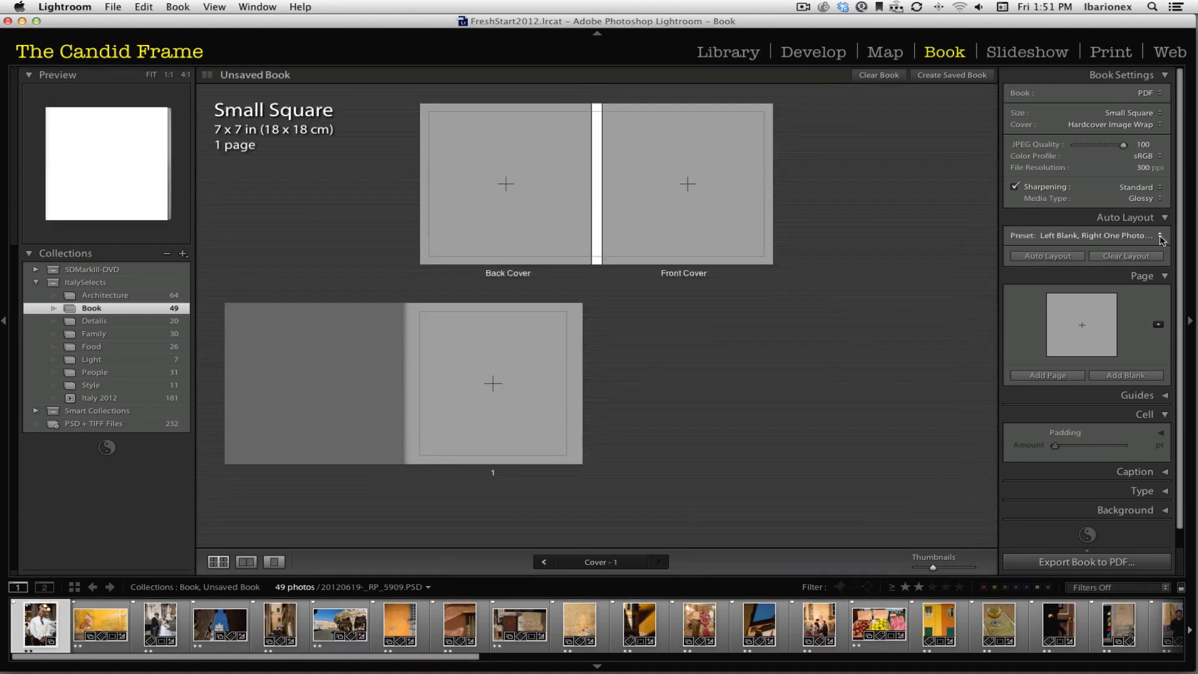
{"action": "left_click", "coordinate": [1159, 236]}
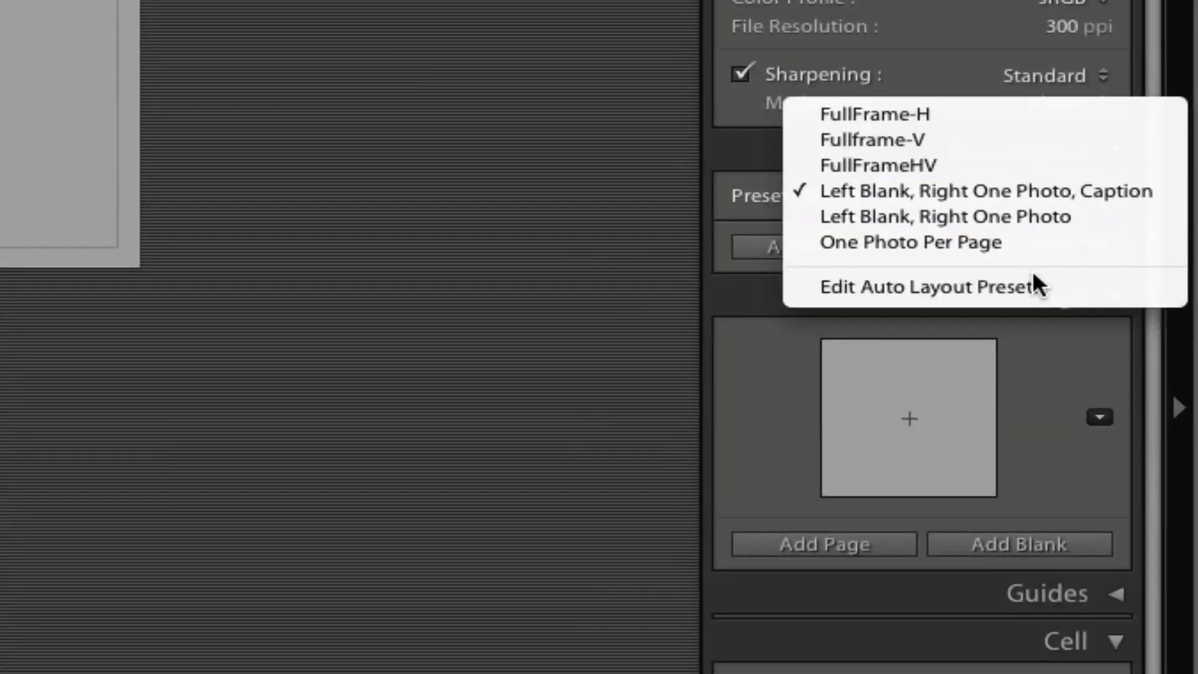
{"action": "left_click", "coordinate": [1027, 286]}
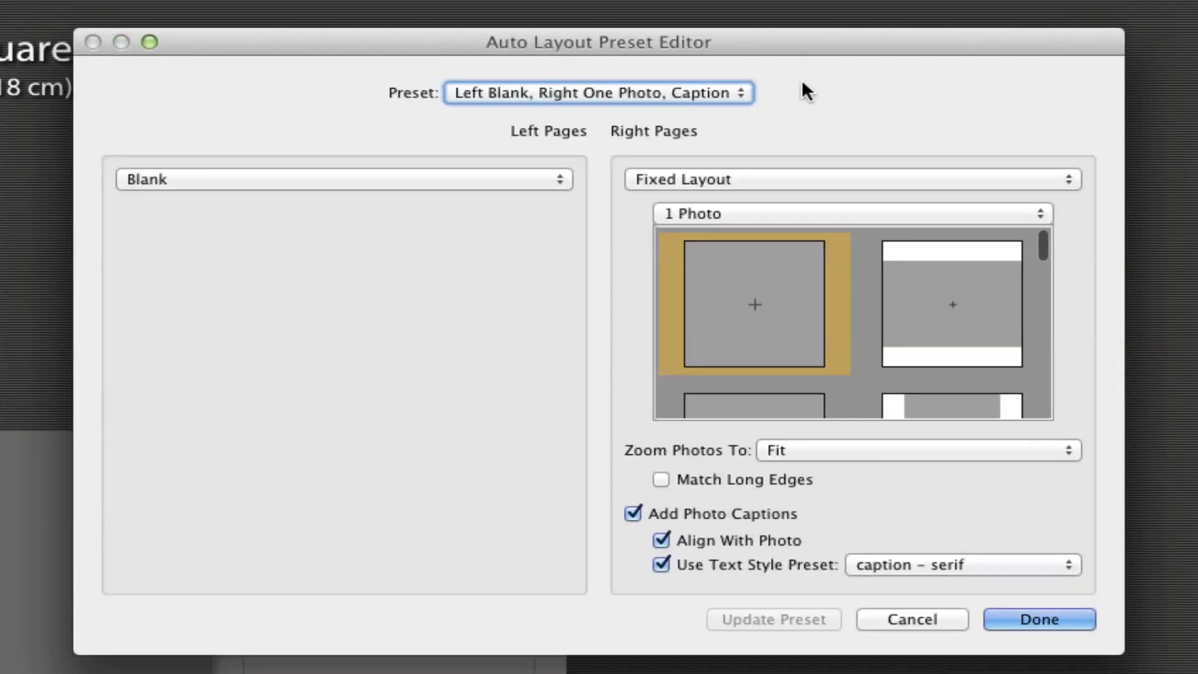
{"action": "left_click", "coordinate": [708, 100]}
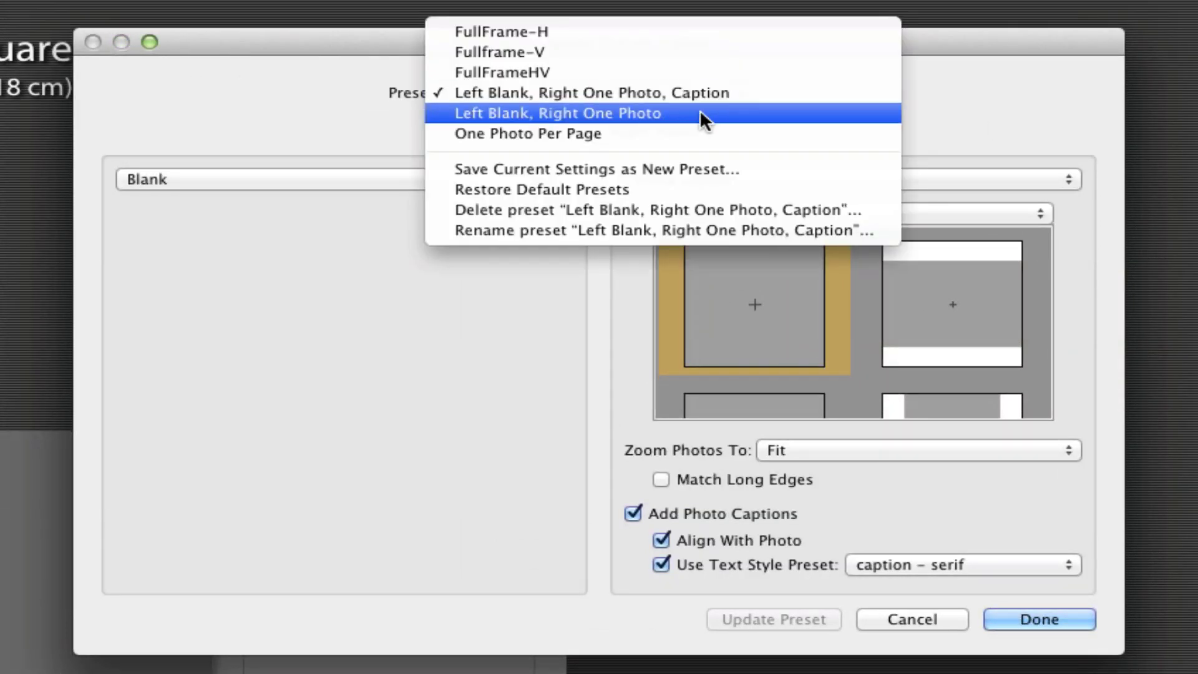
{"action": "left_click", "coordinate": [701, 131]}
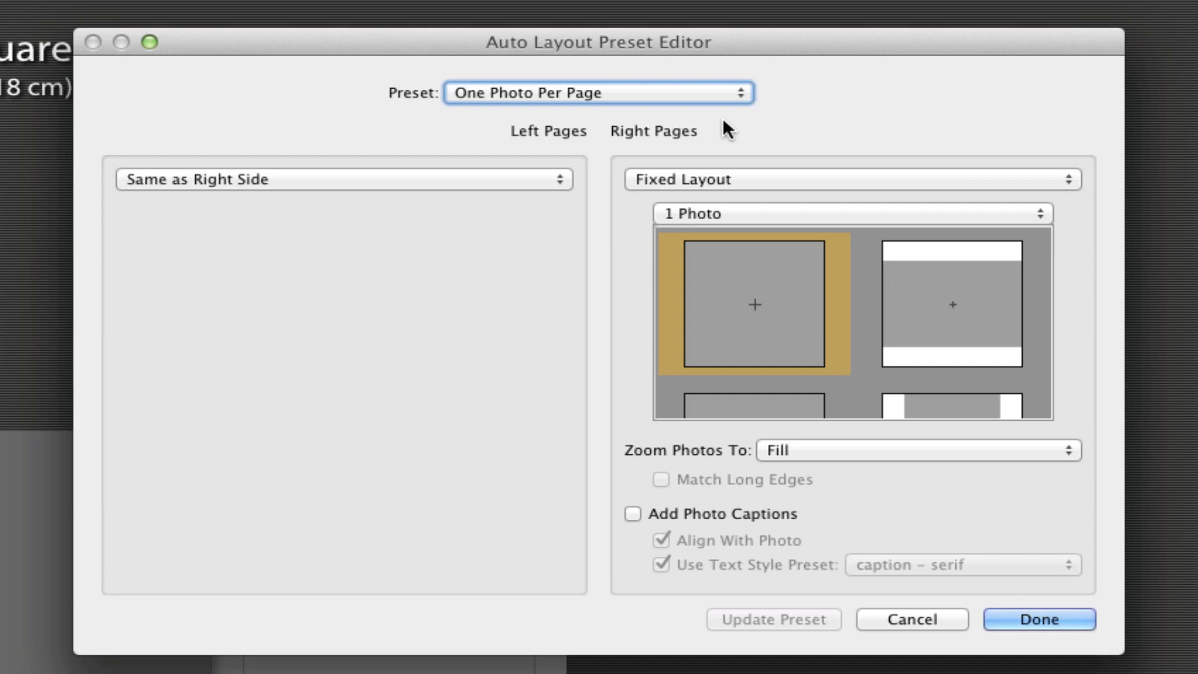
Step: Set right pages to random one-photo Favorites layouts with photos zoomed to fit
{"action": "left_click", "coordinate": [768, 176]}
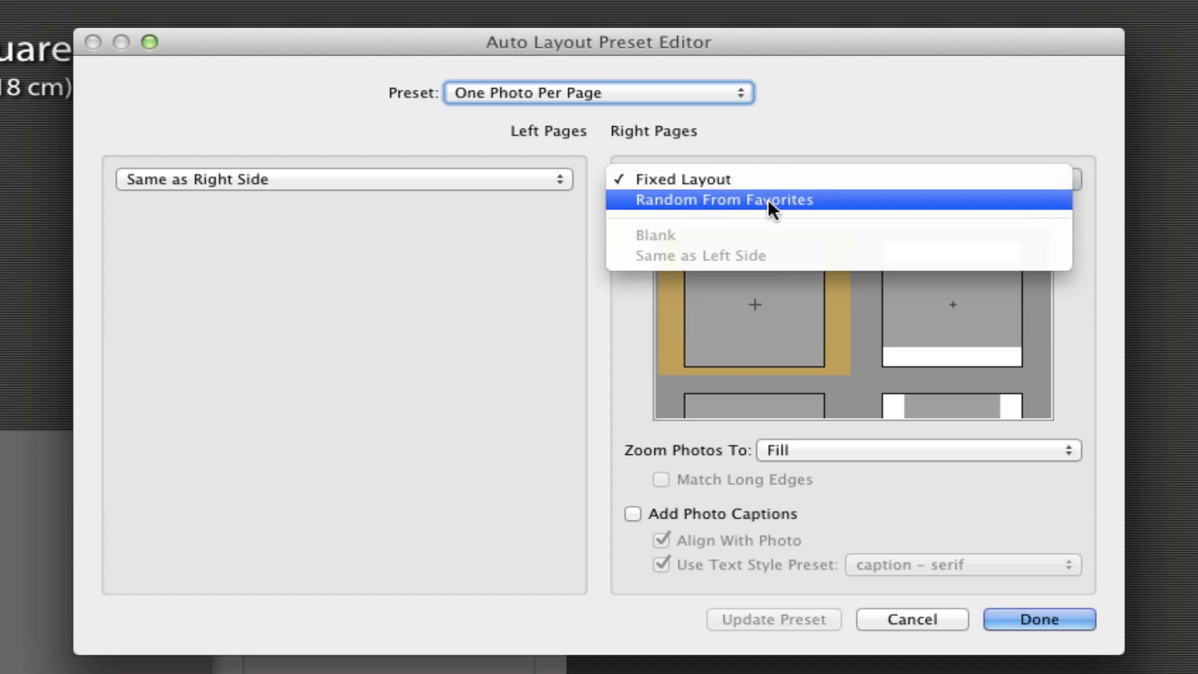
{"action": "left_click", "coordinate": [768, 198]}
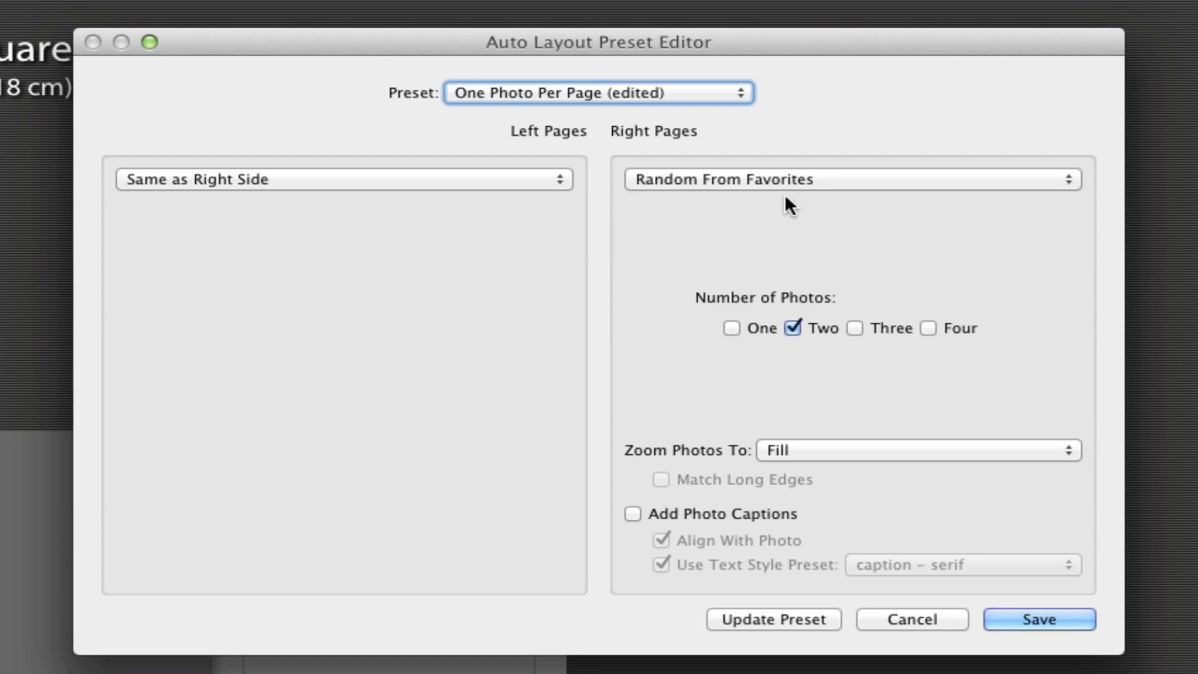
{"action": "left_click", "coordinate": [731, 329]}
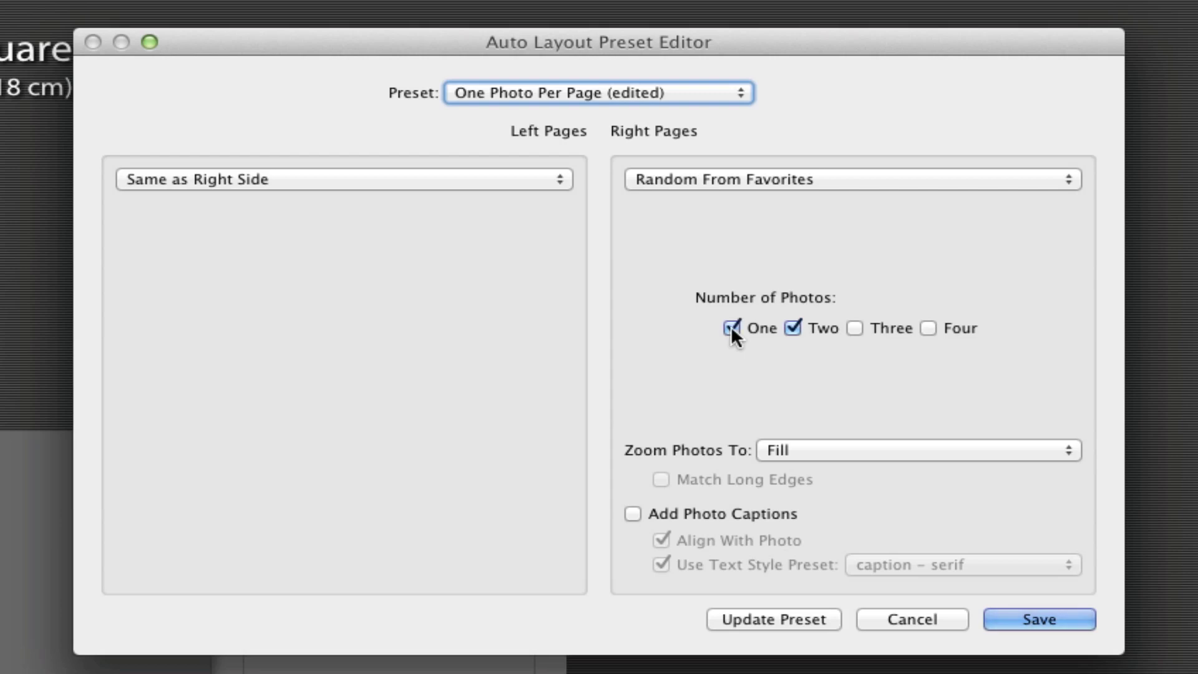
{"action": "left_click", "coordinate": [792, 329]}
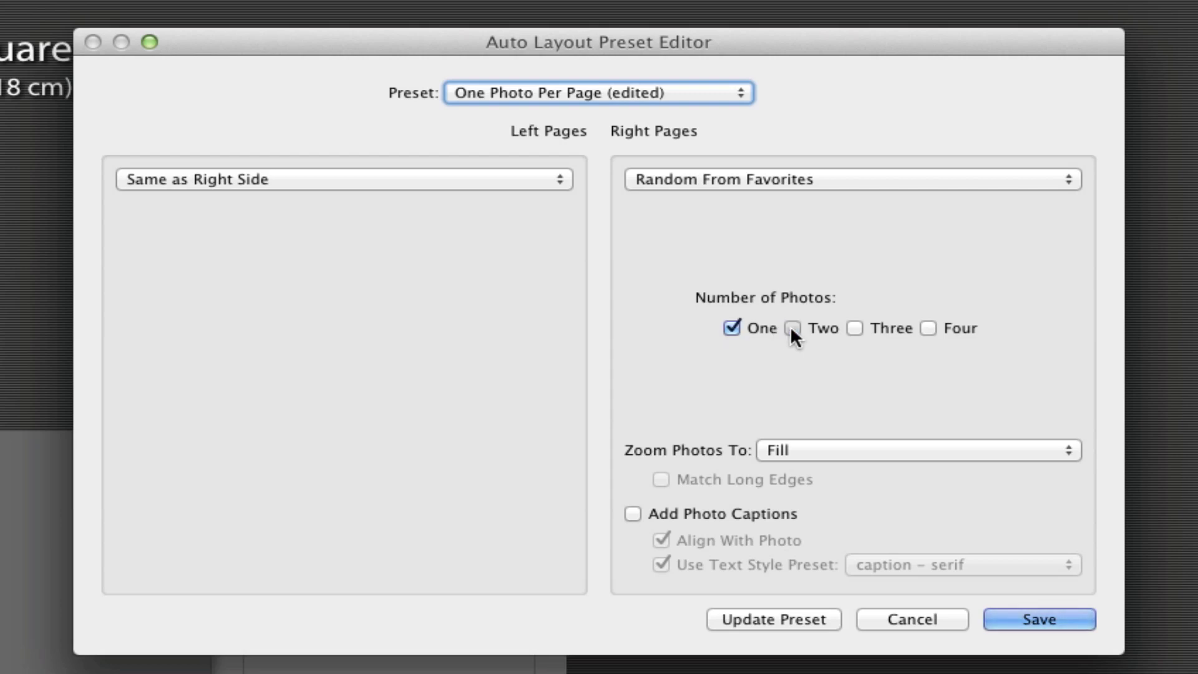
{"action": "left_click", "coordinate": [803, 450]}
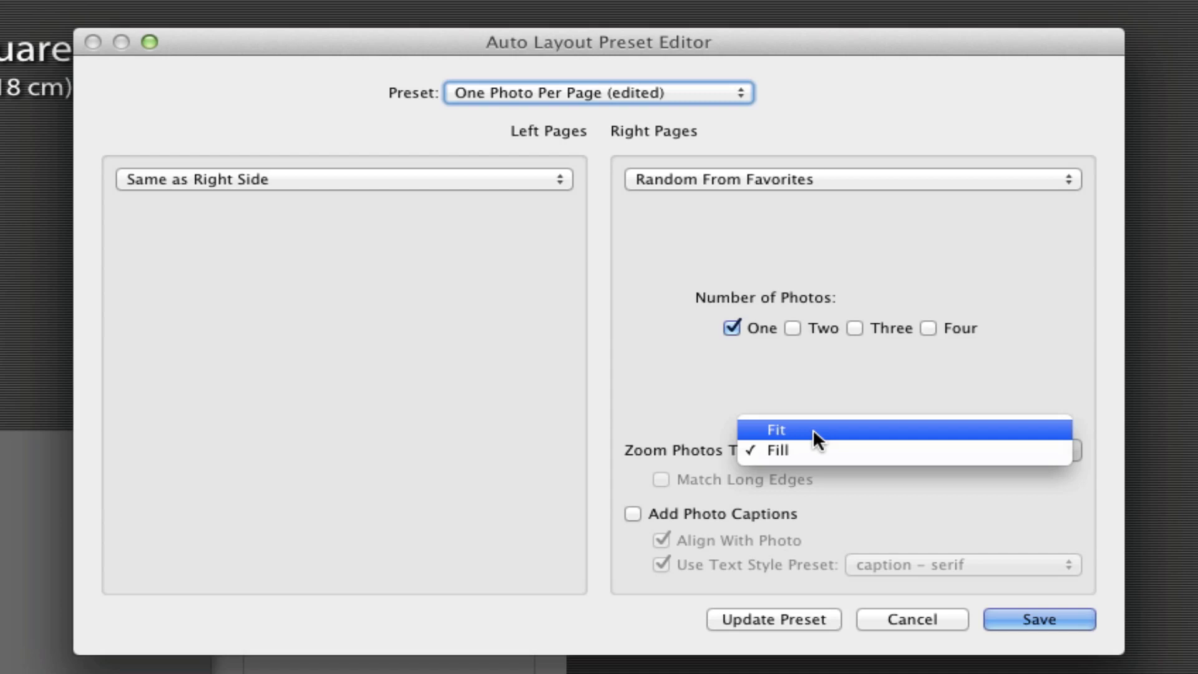
{"action": "left_click", "coordinate": [812, 428]}
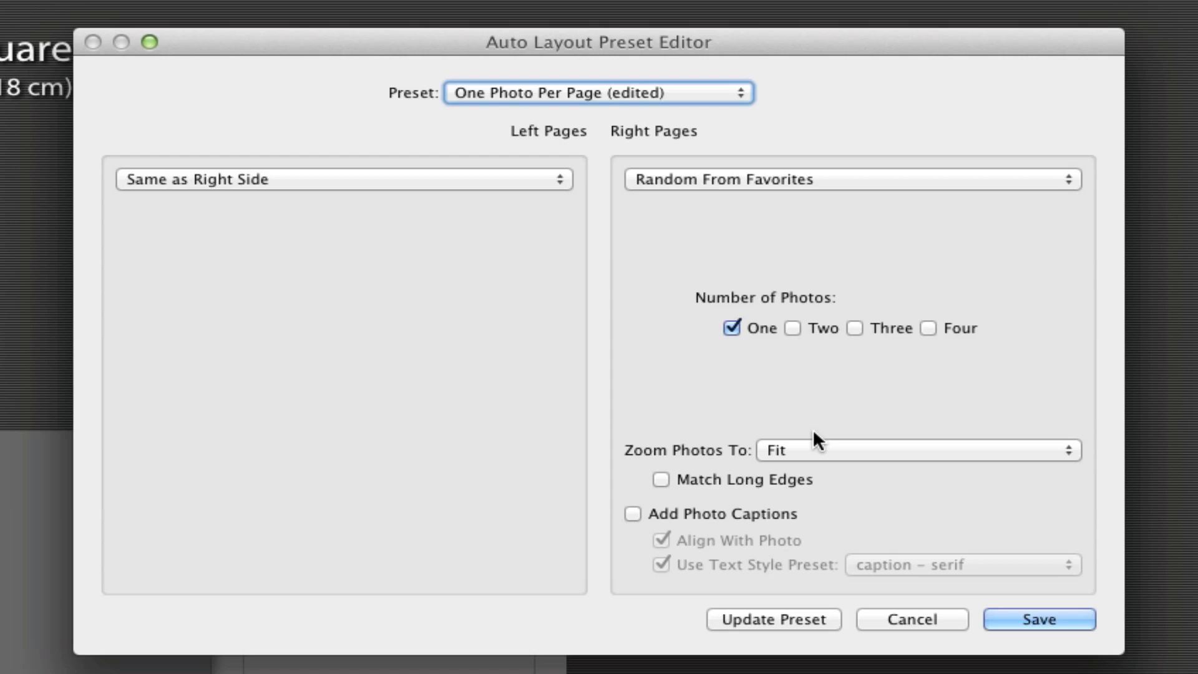
Step: Save these settings as a new preset named 'ItalyBookPreset'
{"action": "left_click", "coordinate": [1049, 617]}
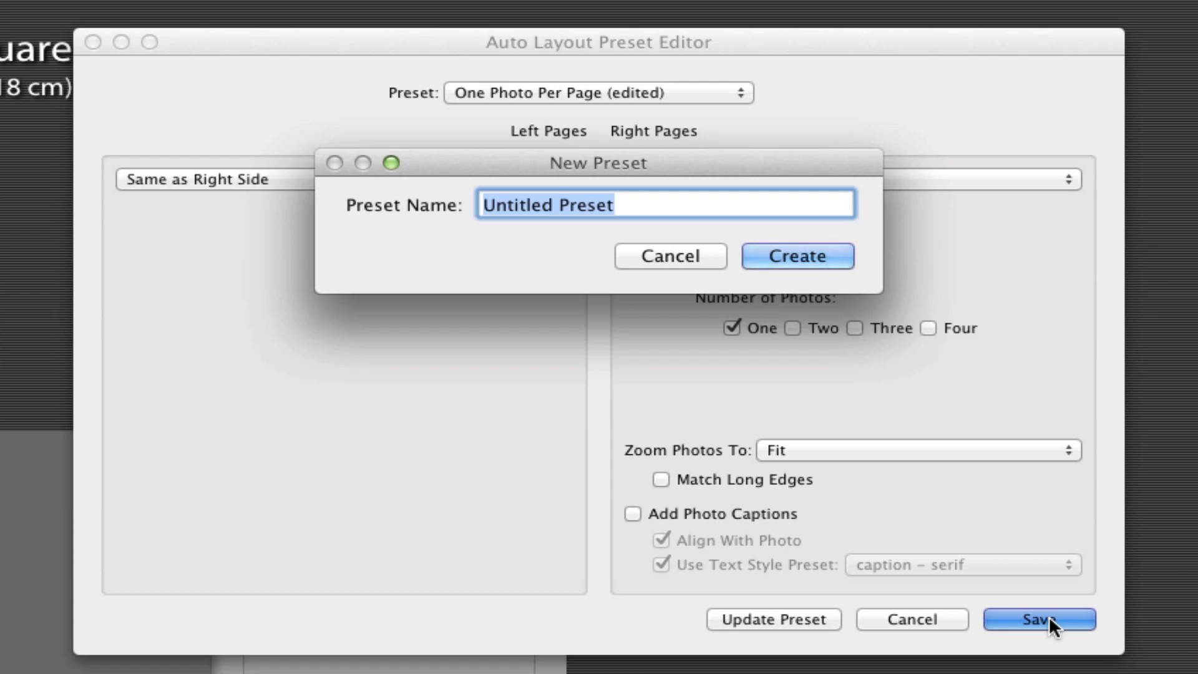
{"action": "type", "text": "ItalyB"}
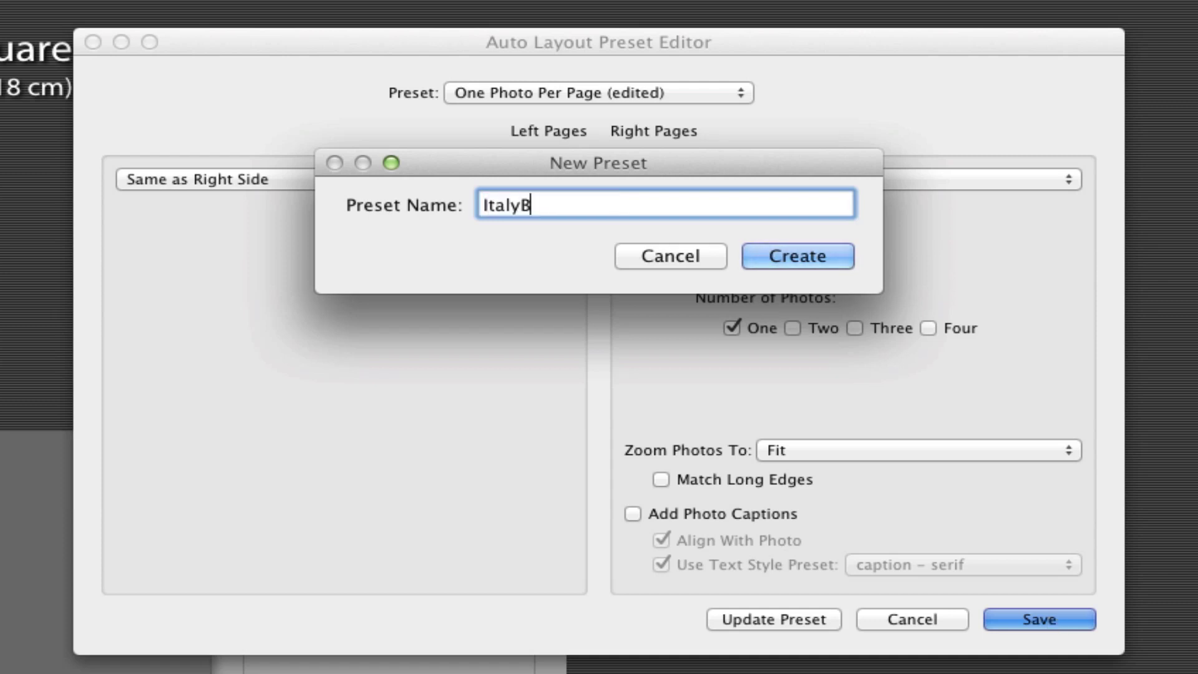
{"action": "type", "text": "rook"}
{"action": "key", "text": "BackSpace"}
{"action": "key", "text": "BackSpace"}
{"action": "key", "text": "BackSpace"}
{"action": "key", "text": "BackSpace"}
{"action": "type", "text": "ookPreset"}
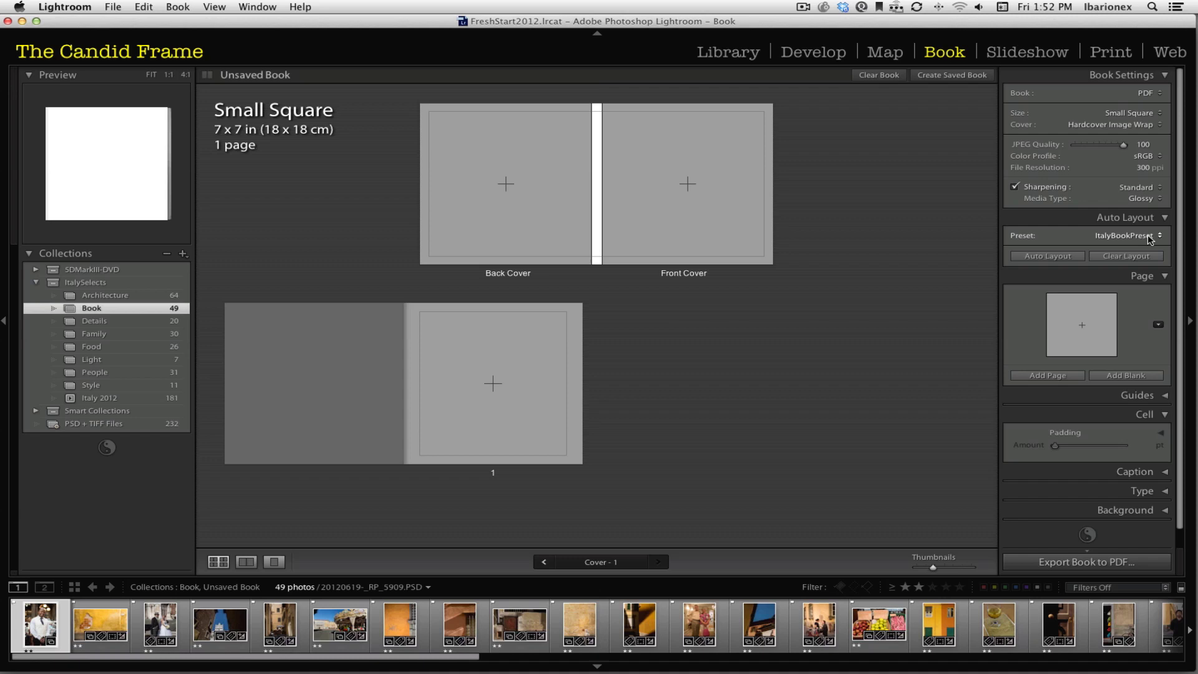
Step: Auto-lay out the book with ItalyBookPreset and widen the page grid
{"action": "left_click", "coordinate": [1148, 237]}
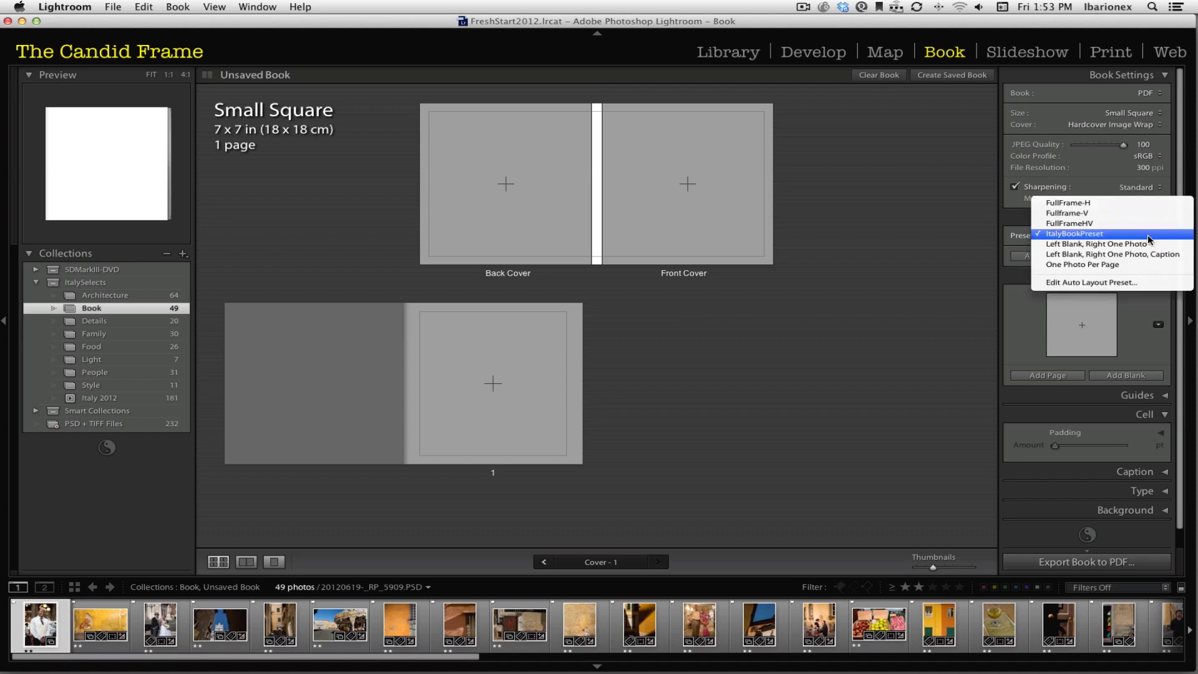
{"action": "left_click", "coordinate": [1147, 234]}
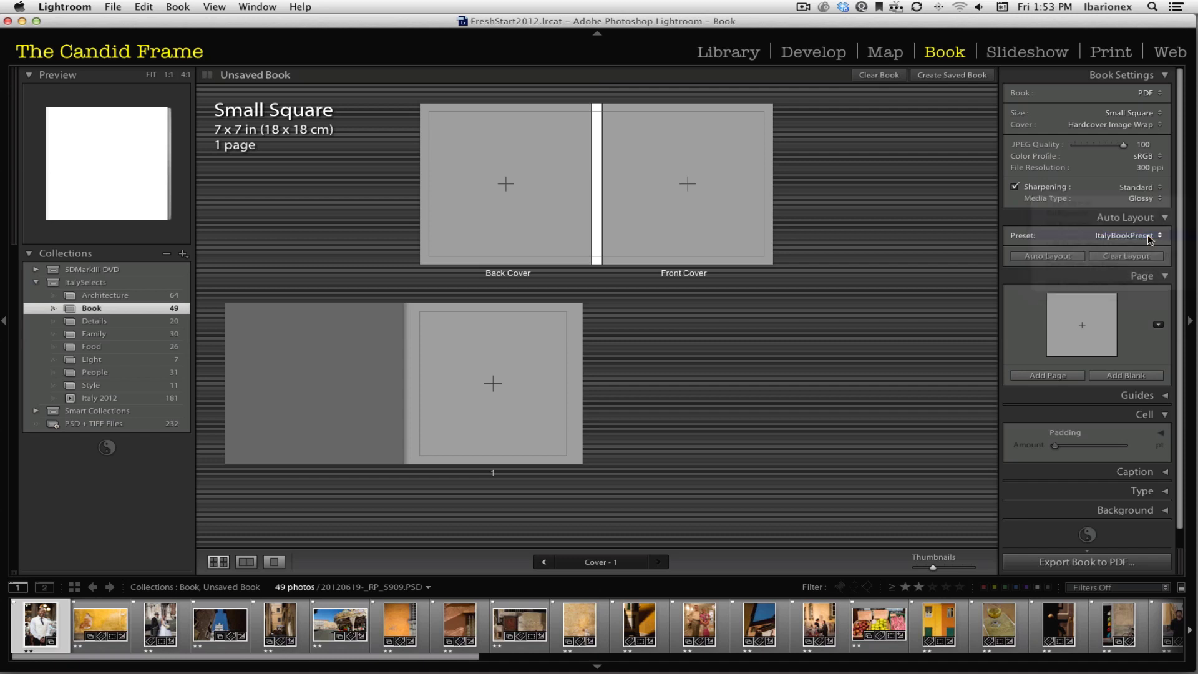
{"action": "left_click", "coordinate": [1061, 257]}
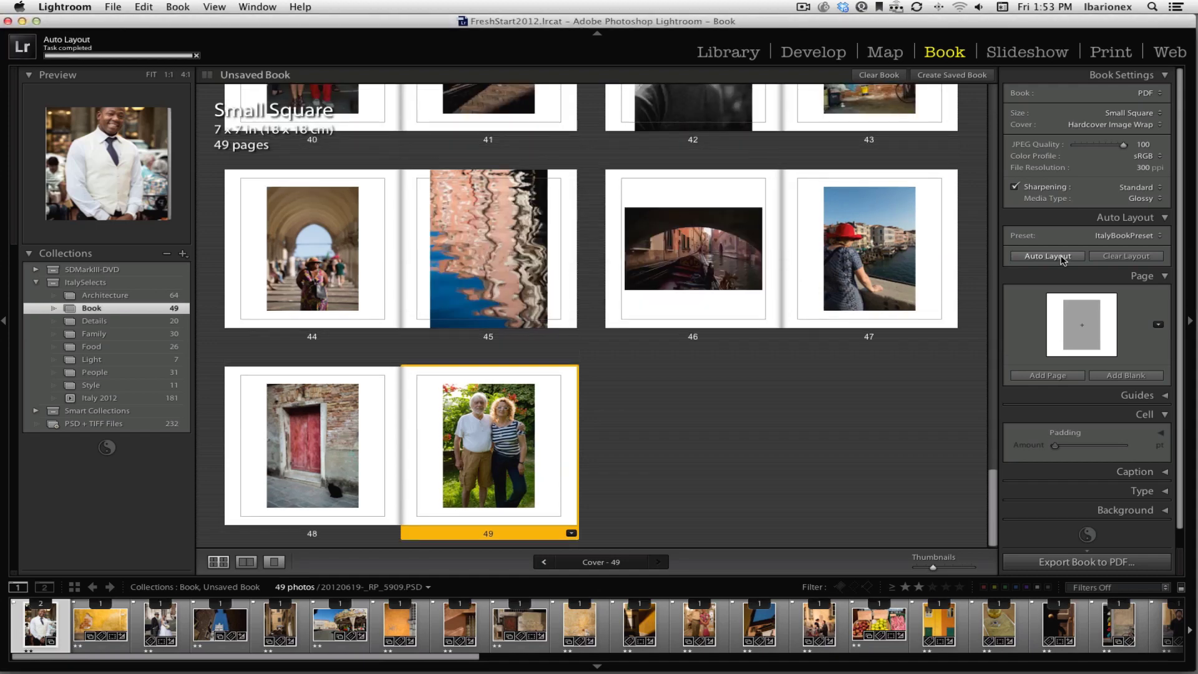
{"action": "scroll", "coordinate": [884, 372], "scroll_direction": "up", "scroll_amount": 6}
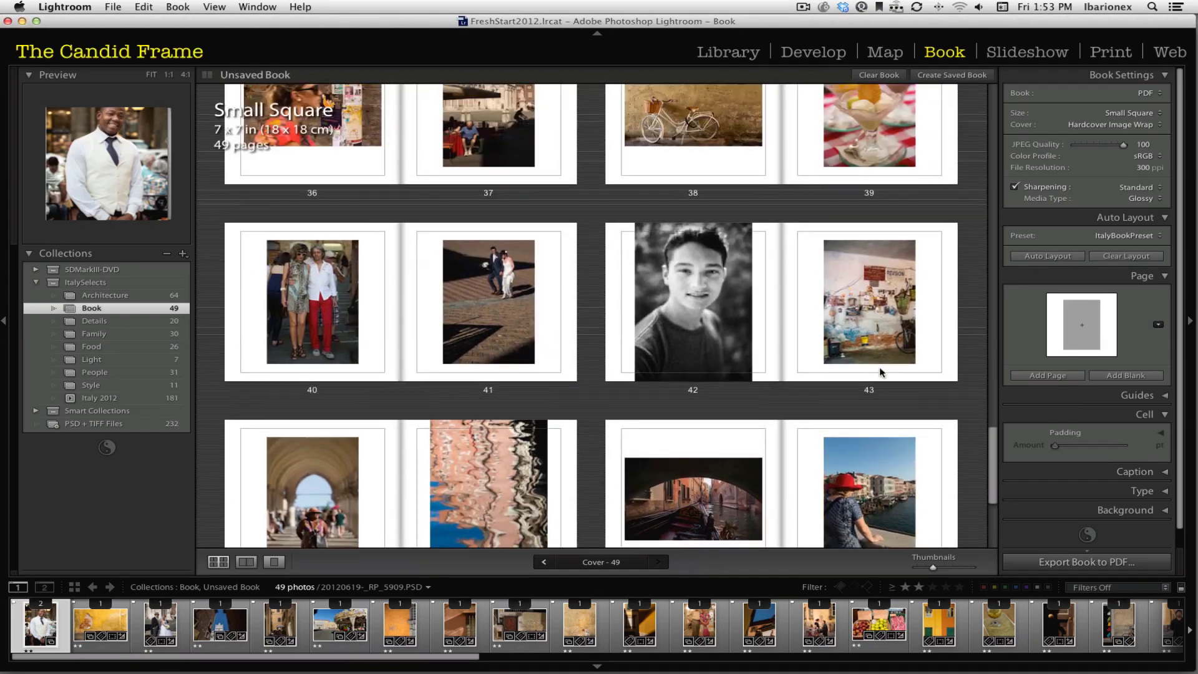
{"action": "scroll", "coordinate": [881, 372], "scroll_direction": "up", "scroll_amount": 6}
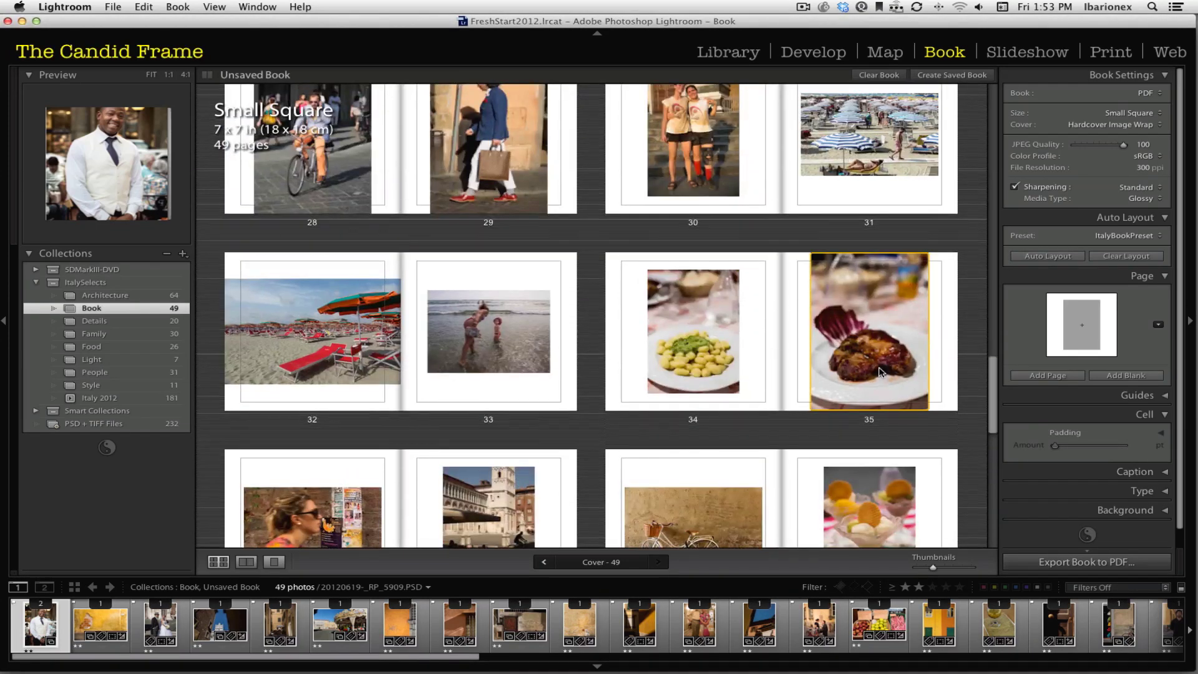
{"action": "left_click", "coordinate": [4, 322]}
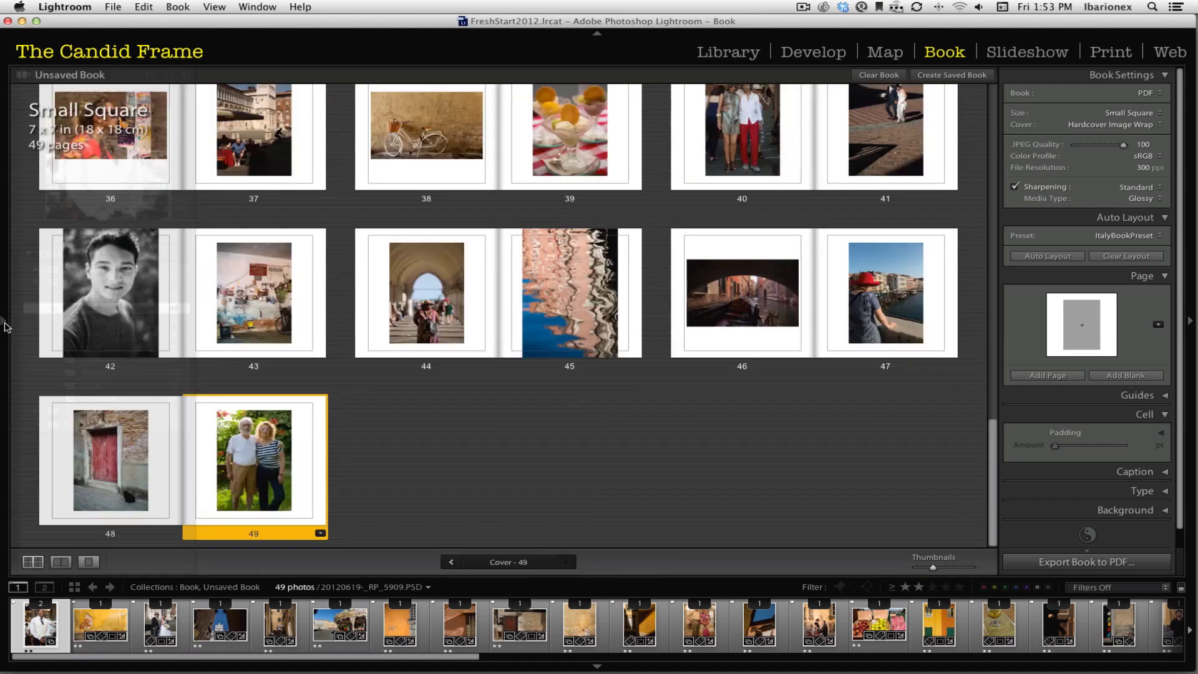
{"action": "left_click_drag", "start_coordinate": [991, 463], "coordinate": [998, 112]}
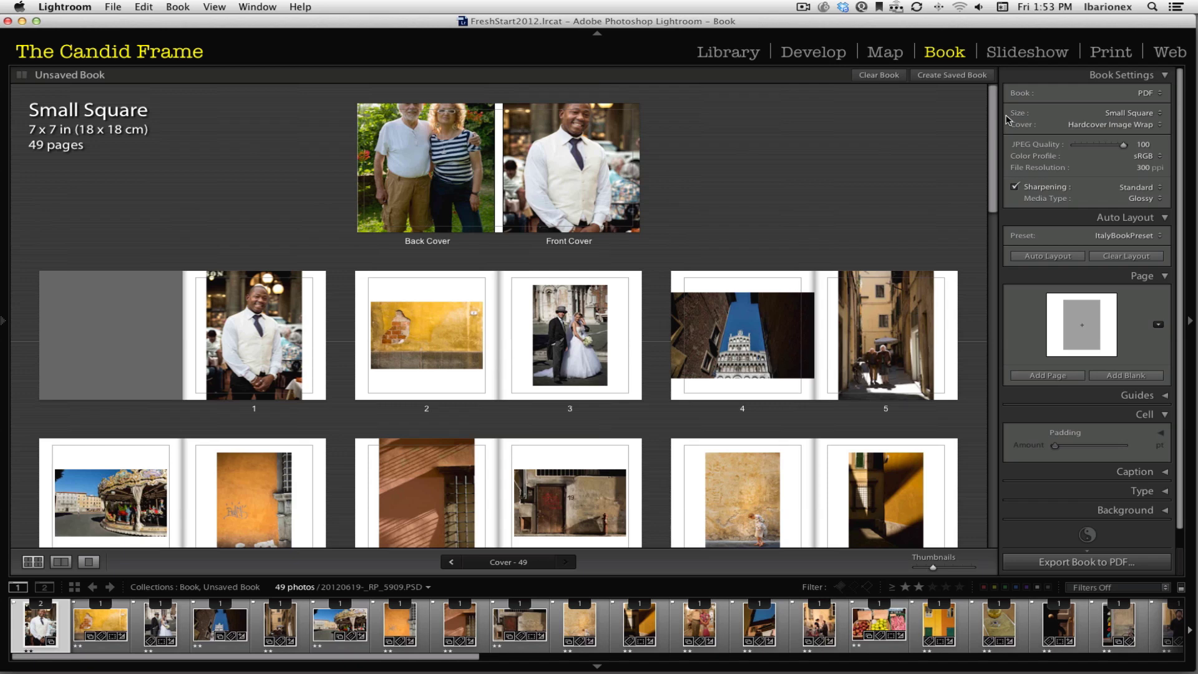
Step: Move the front-cover photo lower in its cell, then select the back cover
{"action": "left_click", "coordinate": [521, 232]}
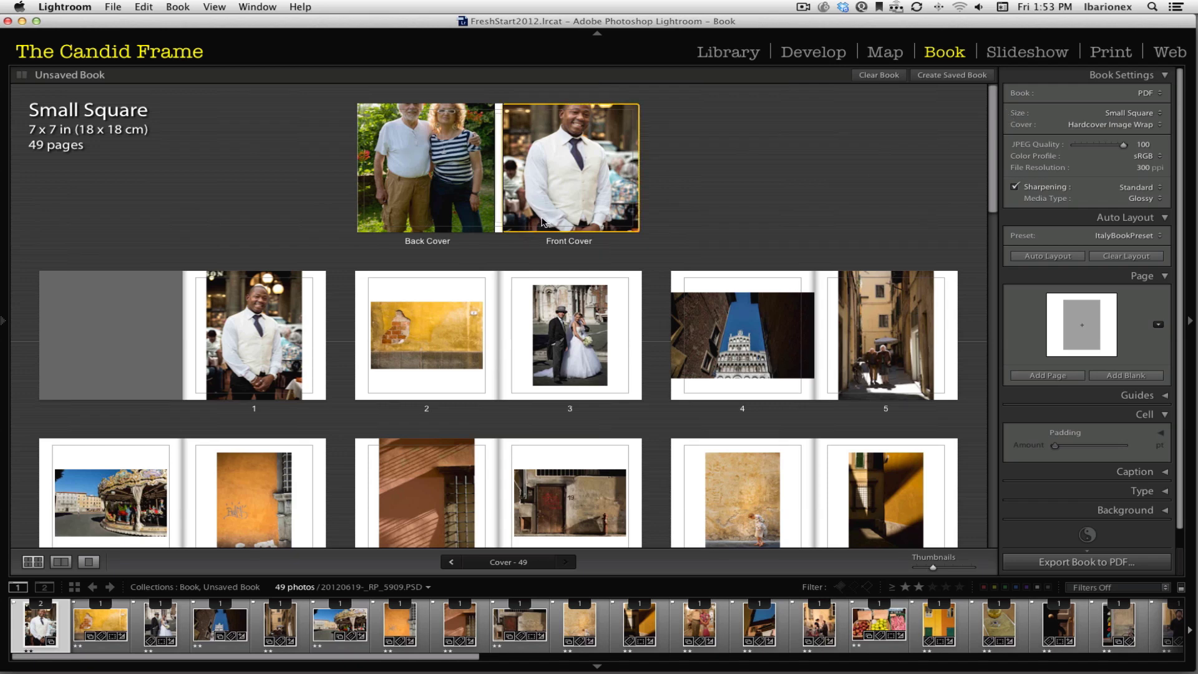
{"action": "left_click_drag", "start_coordinate": [564, 192], "coordinate": [565, 215]}
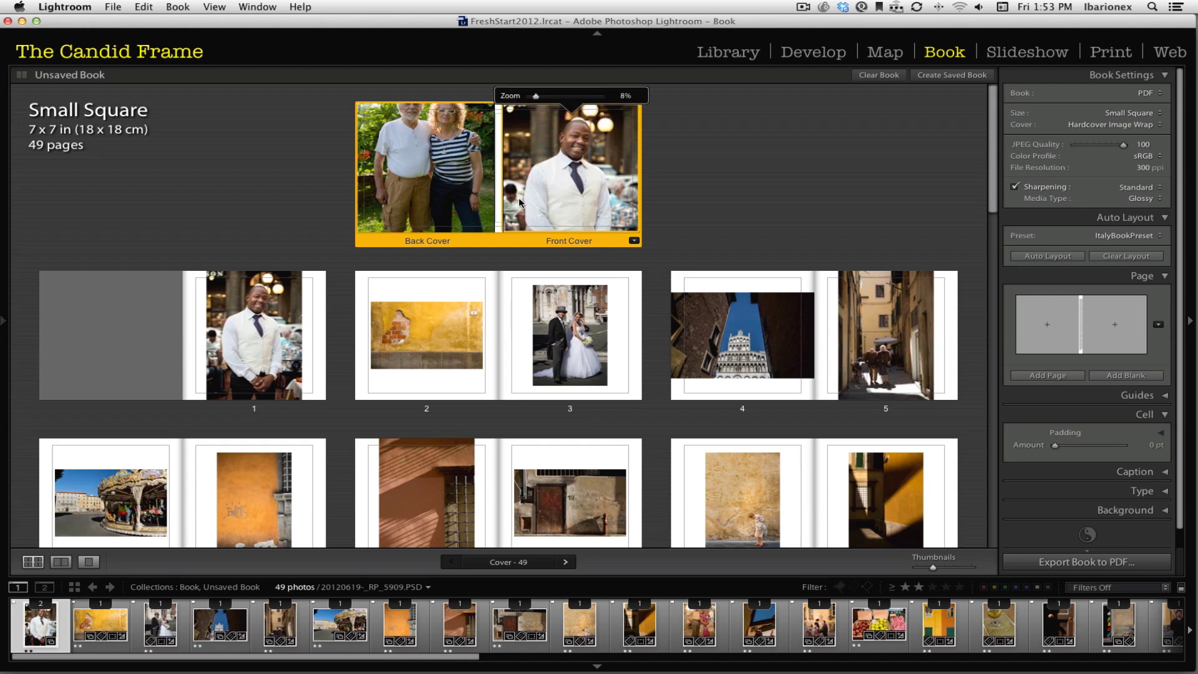
{"action": "left_click", "coordinate": [454, 179]}
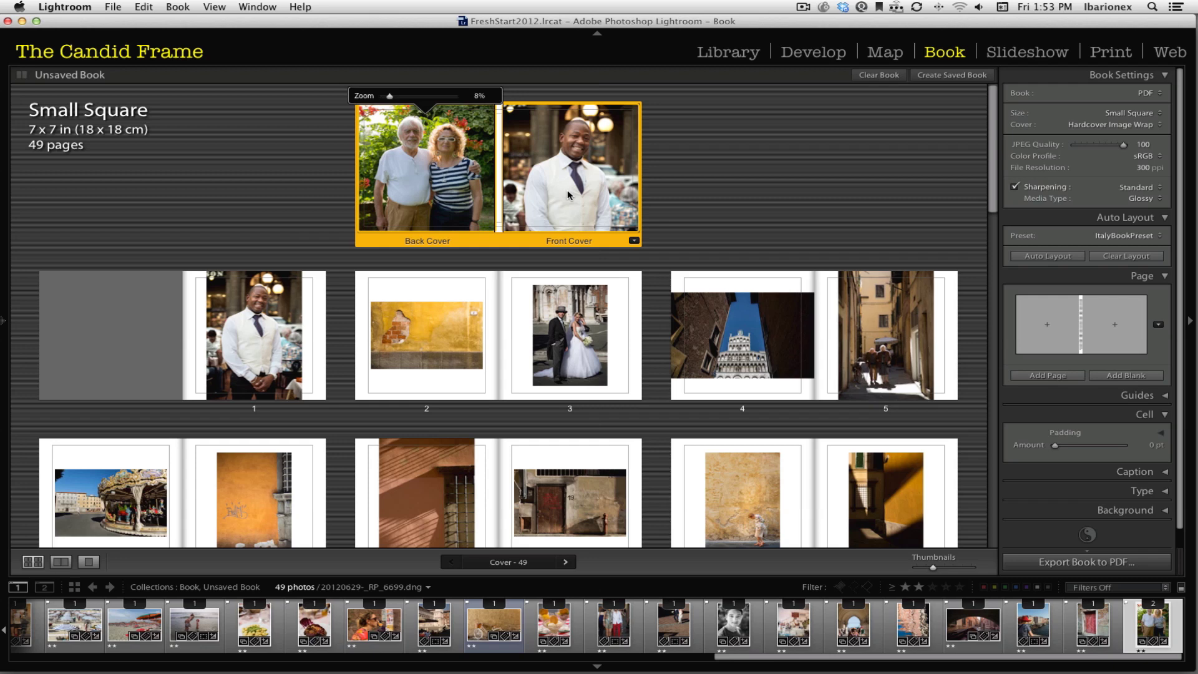
{"action": "scroll", "coordinate": [689, 409], "scroll_direction": "down", "scroll_amount": 2}
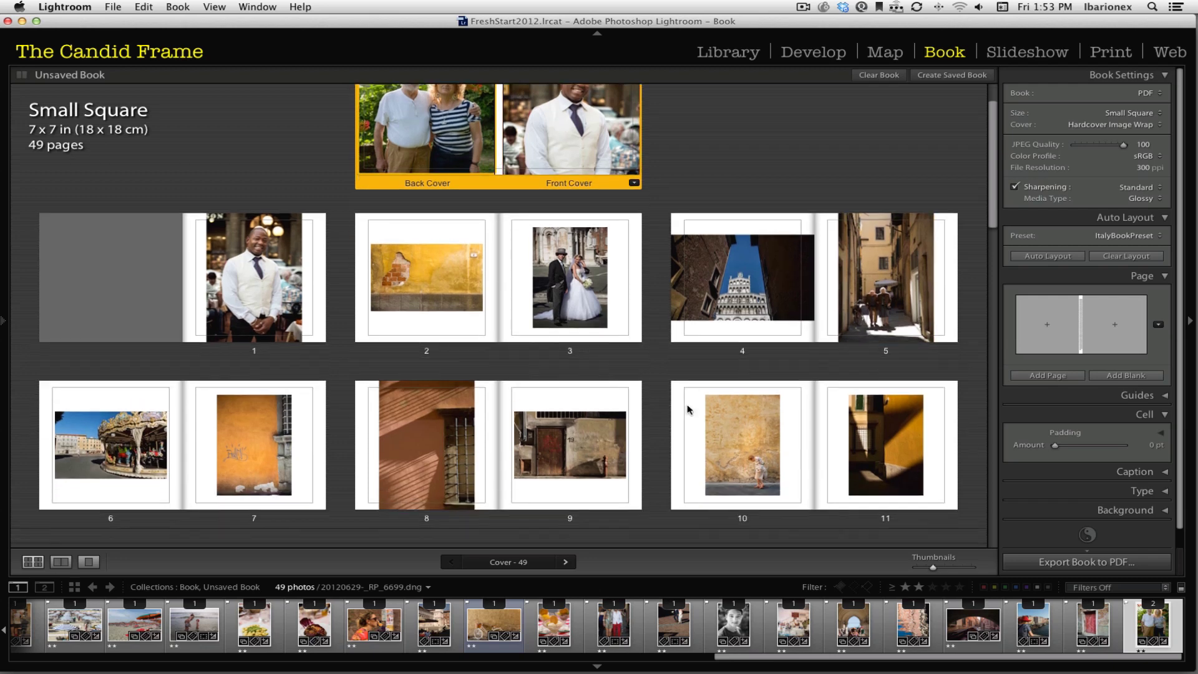
{"action": "scroll", "coordinate": [689, 409], "scroll_direction": "down", "scroll_amount": 3}
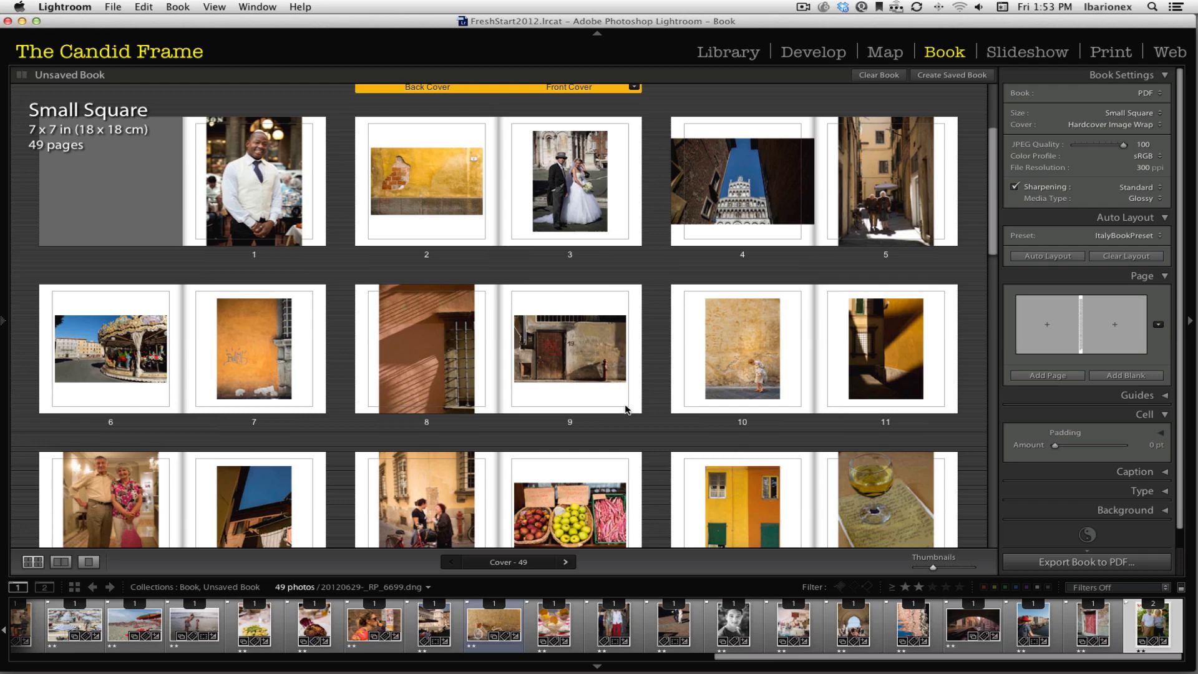
{"action": "scroll", "coordinate": [627, 409], "scroll_direction": "down", "scroll_amount": 1}
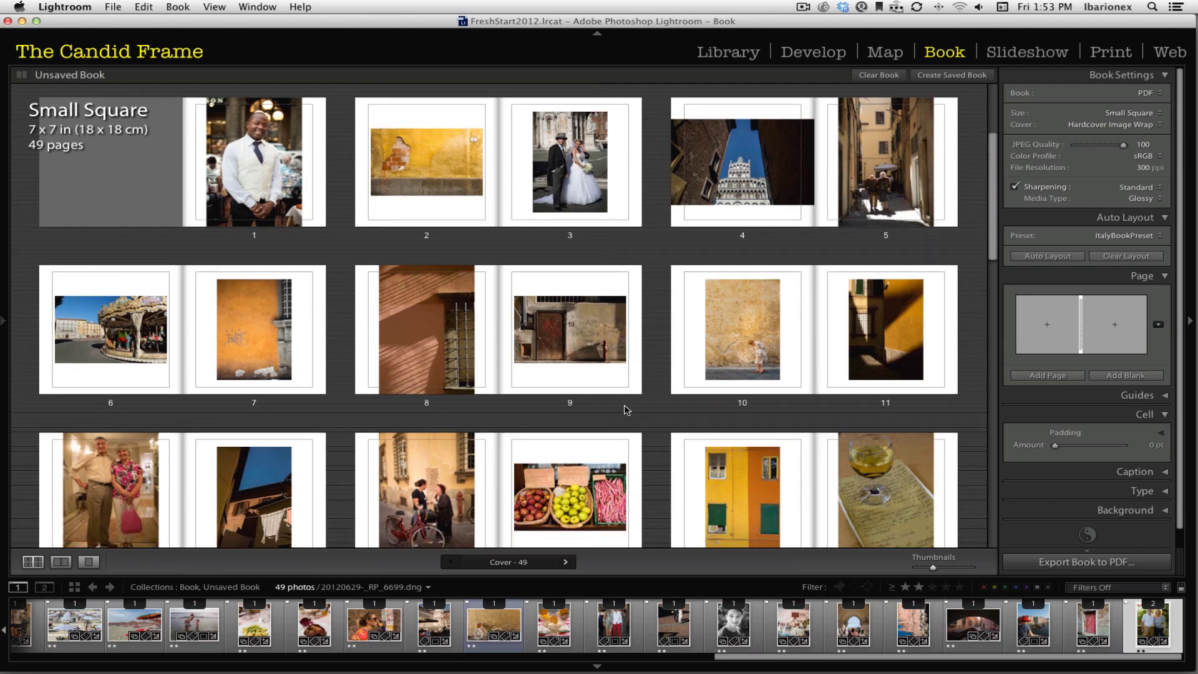
{"action": "left_click", "coordinate": [760, 194]}
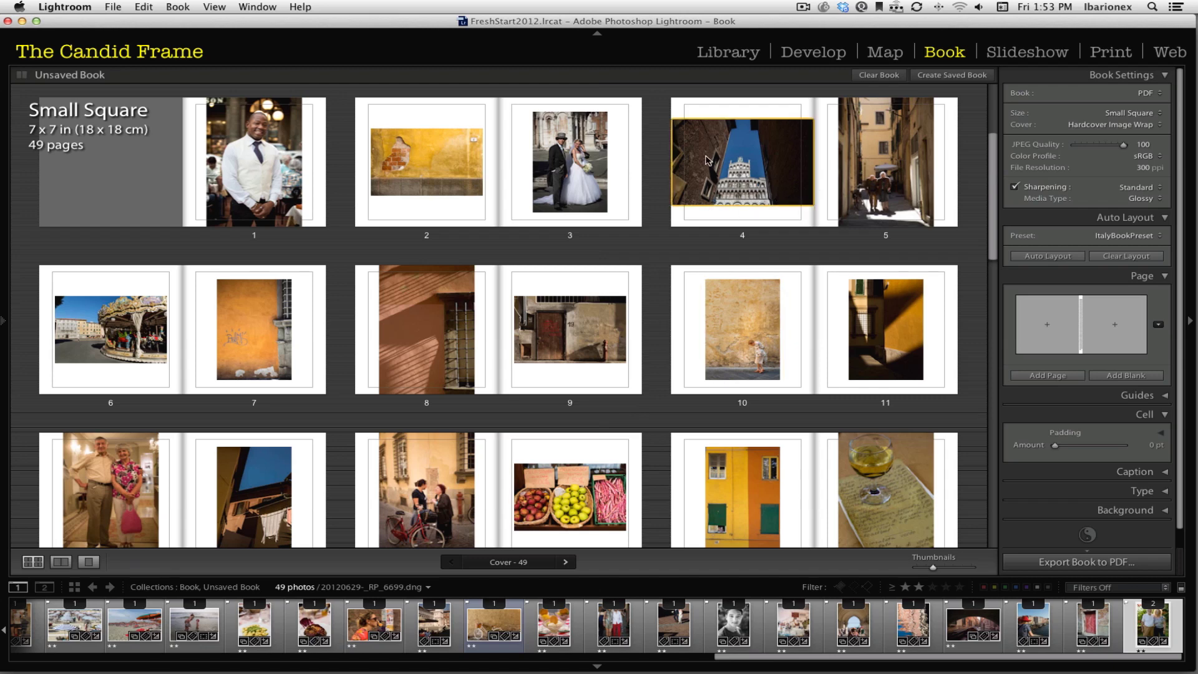
{"action": "left_click", "coordinate": [885, 144]}
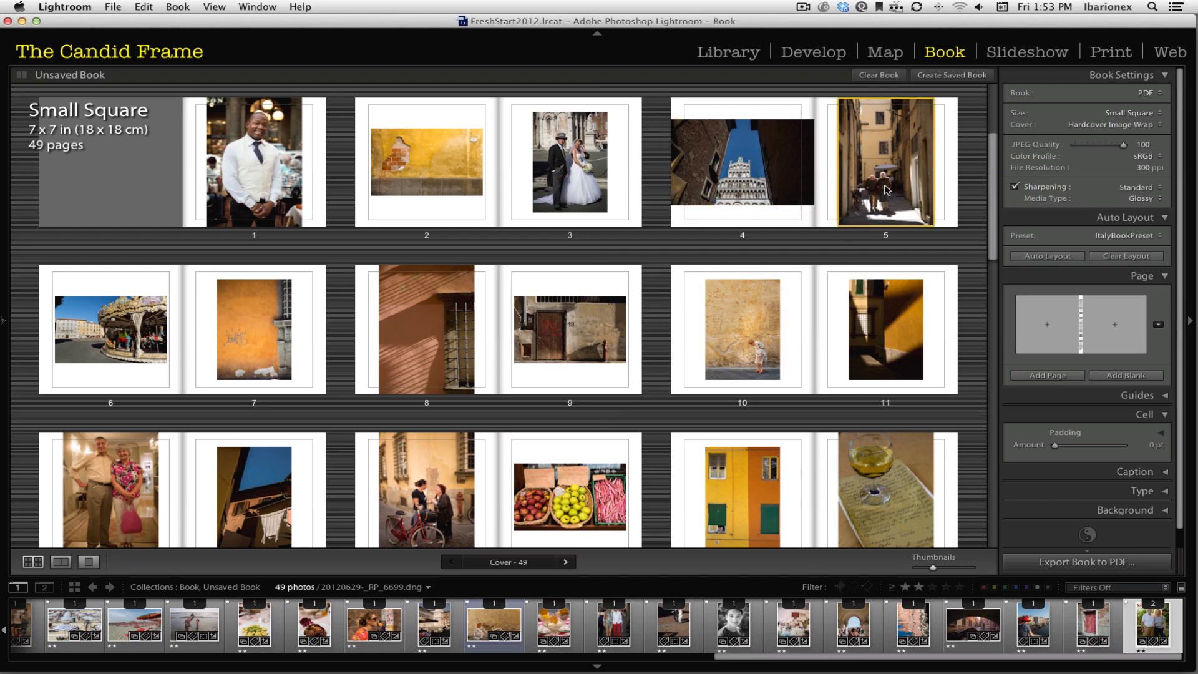
{"action": "left_click", "coordinate": [830, 325]}
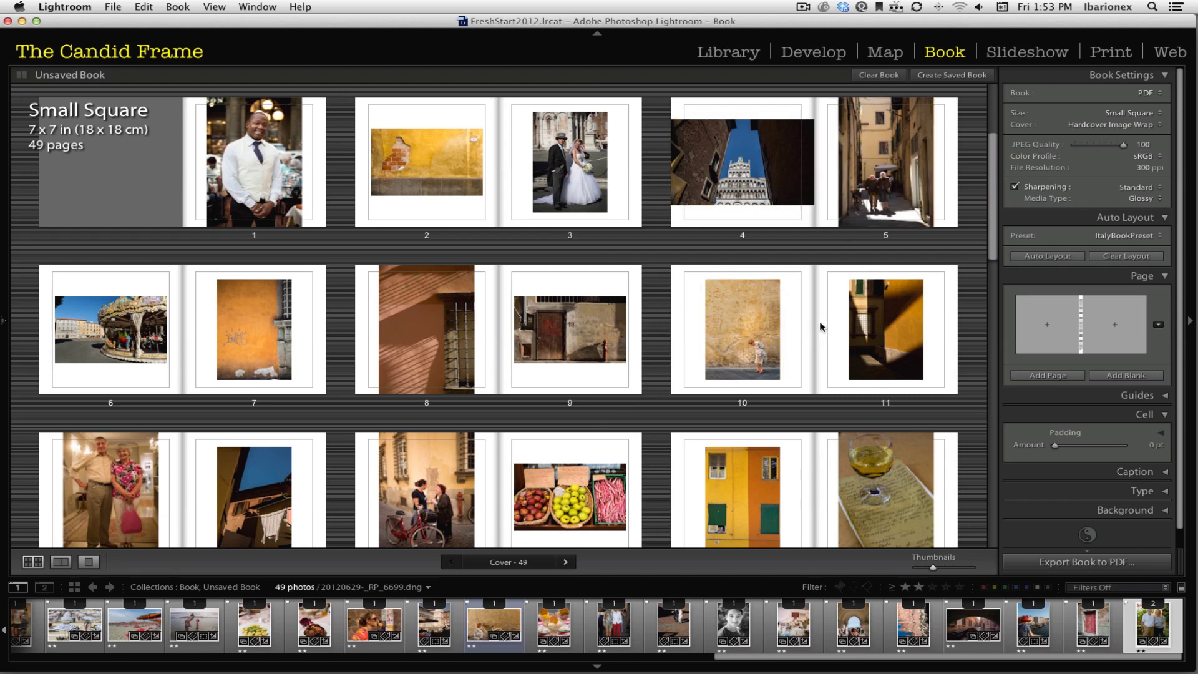
{"action": "left_click", "coordinate": [715, 349]}
{"action": "scroll", "coordinate": [841, 403], "scroll_direction": "down", "scroll_amount": 1}
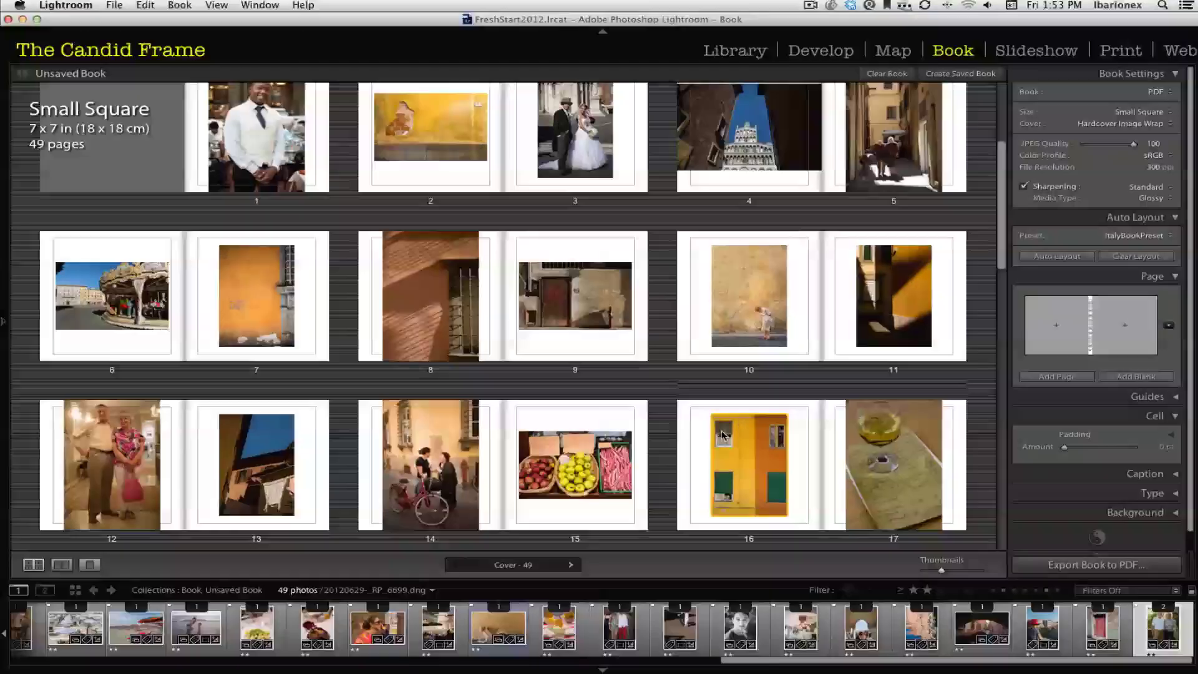
{"action": "scroll", "coordinate": [714, 436], "scroll_direction": "down", "scroll_amount": 5}
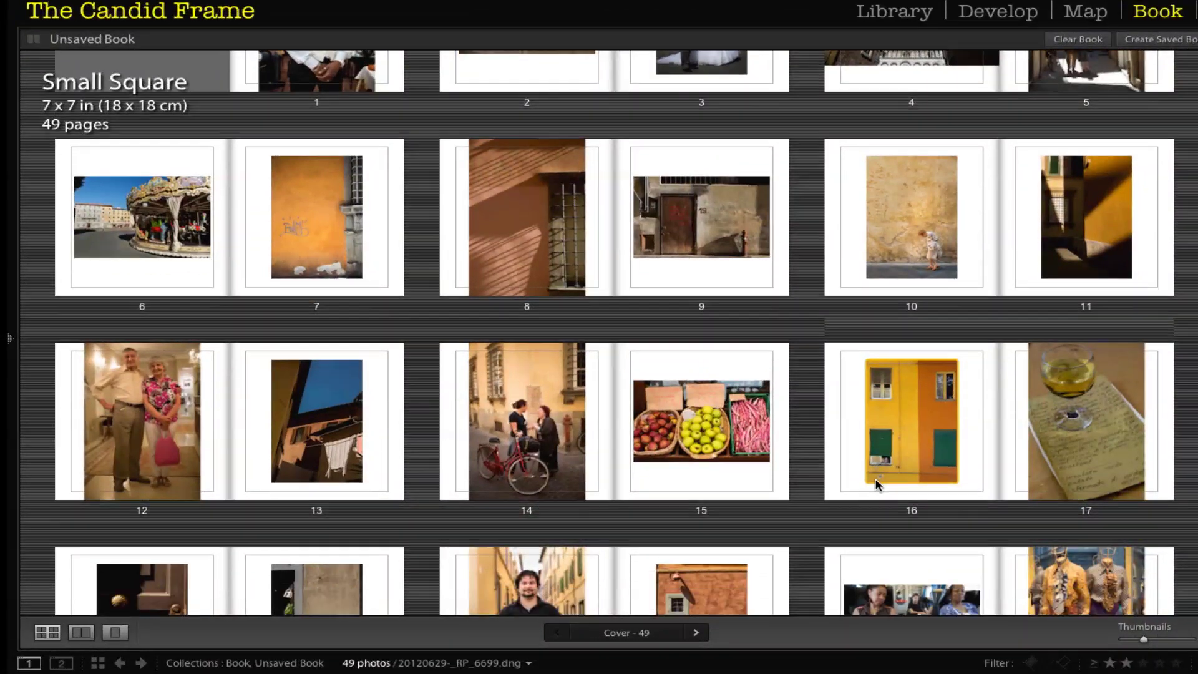
{"action": "scroll", "coordinate": [877, 484], "scroll_direction": "down", "scroll_amount": 10}
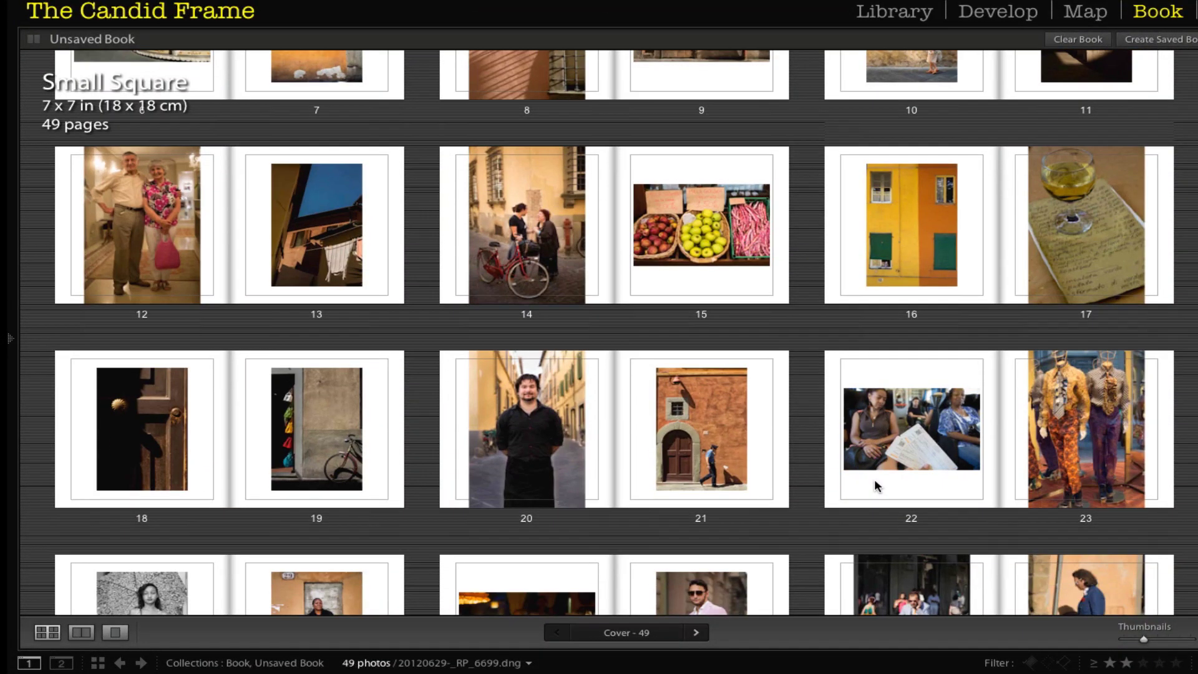
{"action": "scroll", "coordinate": [876, 486], "scroll_direction": "down", "scroll_amount": 5}
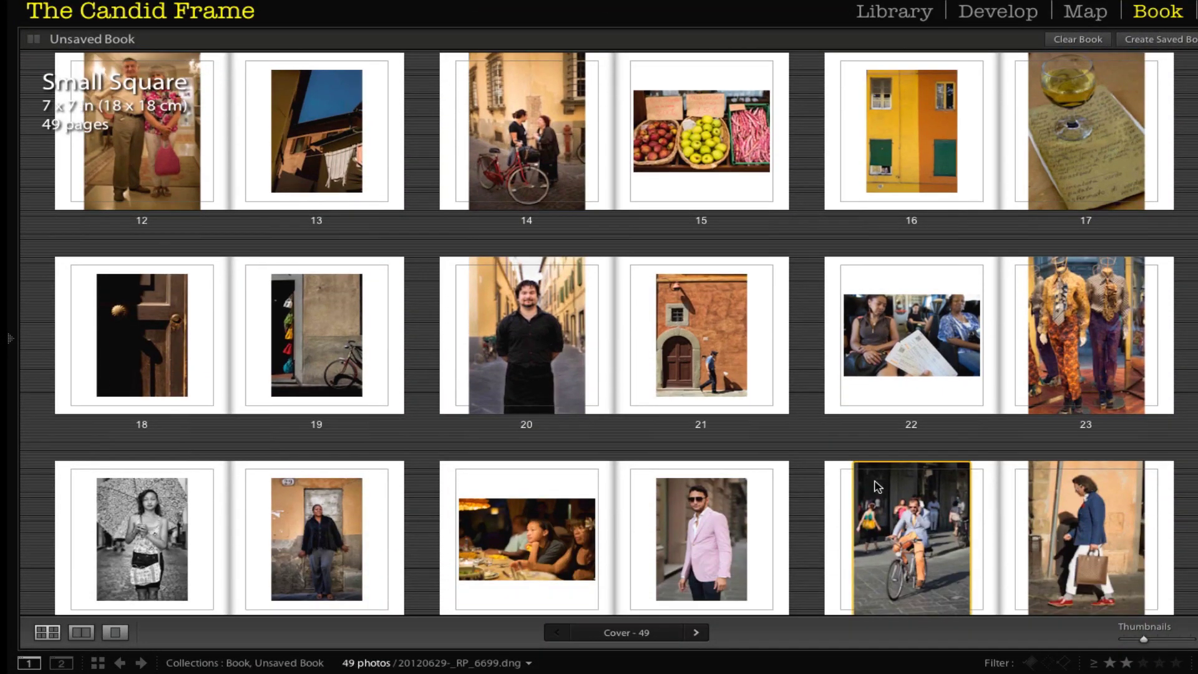
{"action": "scroll", "coordinate": [876, 486], "scroll_direction": "down", "scroll_amount": 4}
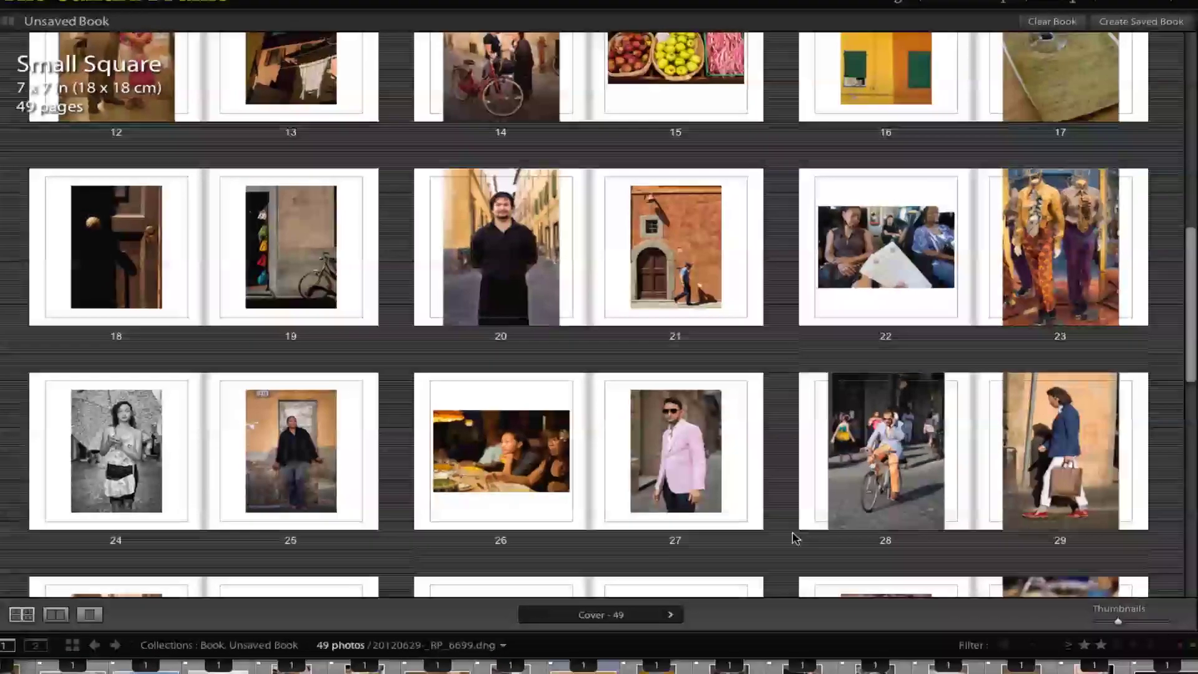
{"action": "scroll", "coordinate": [814, 479], "scroll_direction": "up", "scroll_amount": 4}
{"action": "scroll", "coordinate": [789, 554], "scroll_direction": "up", "scroll_amount": 2}
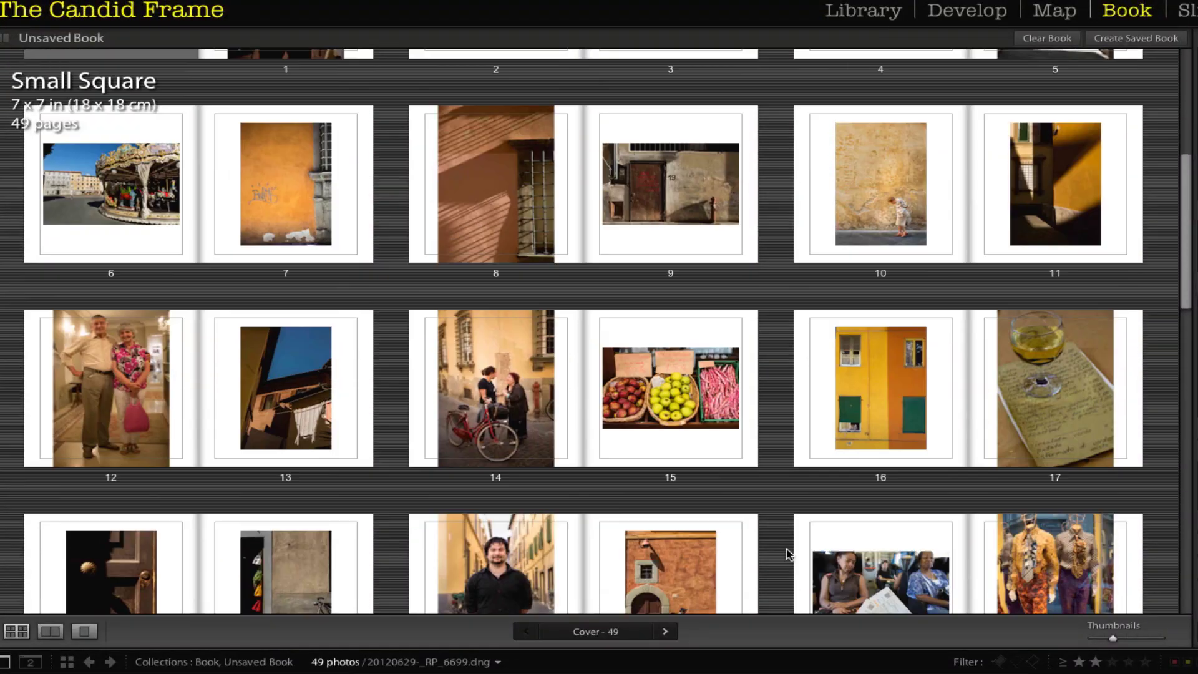
{"action": "scroll", "coordinate": [789, 554], "scroll_direction": "up", "scroll_amount": 3}
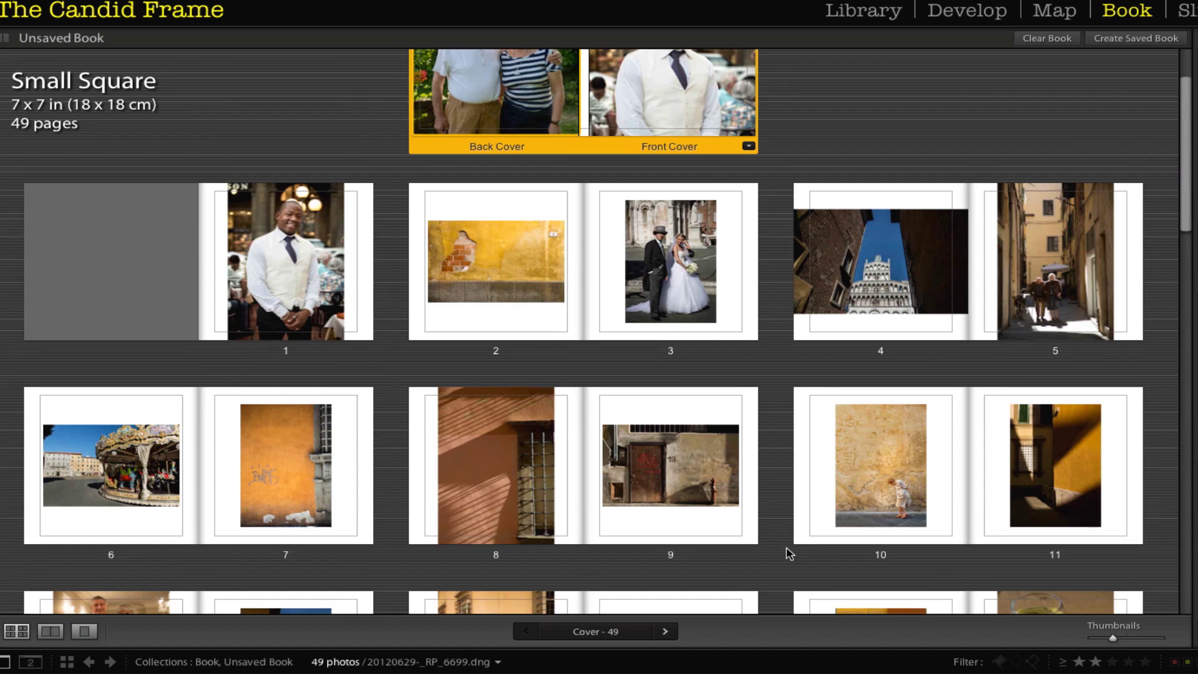
Step: Swap the page 10 photo onto page 5, view the 4–5 spread, and open page 5's layouts
{"action": "left_click", "coordinate": [893, 459]}
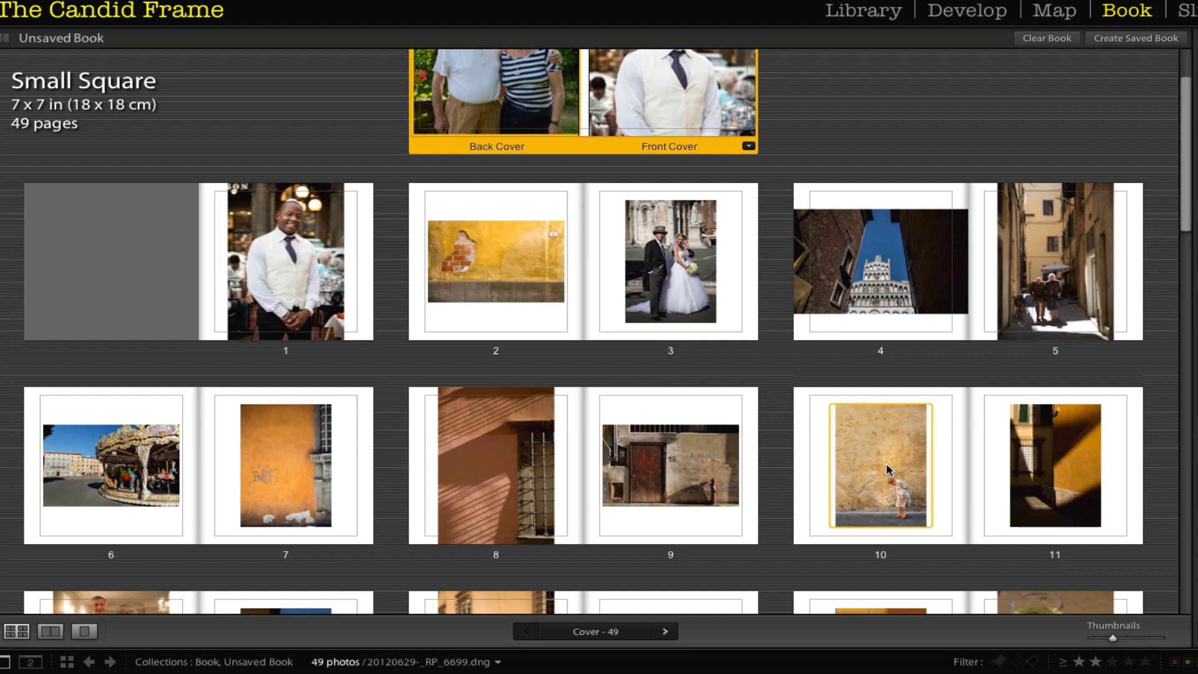
{"action": "left_click", "coordinate": [886, 463]}
{"action": "left_click_drag", "start_coordinate": [886, 463], "coordinate": [1033, 287]}
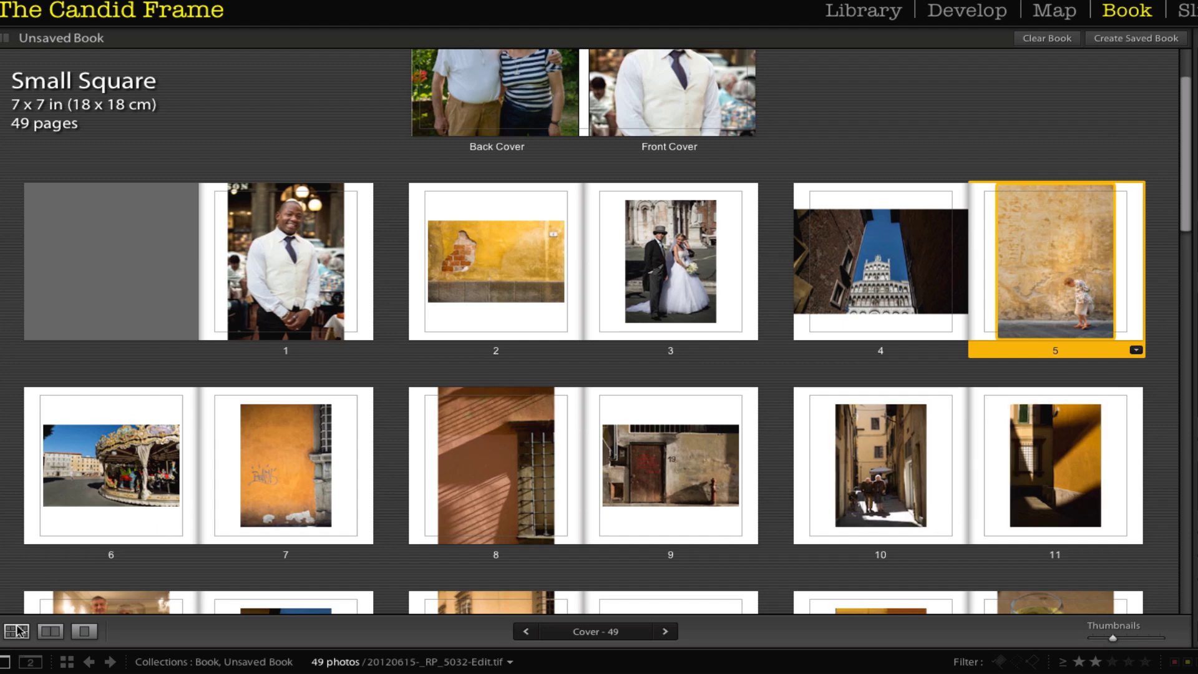
{"action": "left_click", "coordinate": [45, 633]}
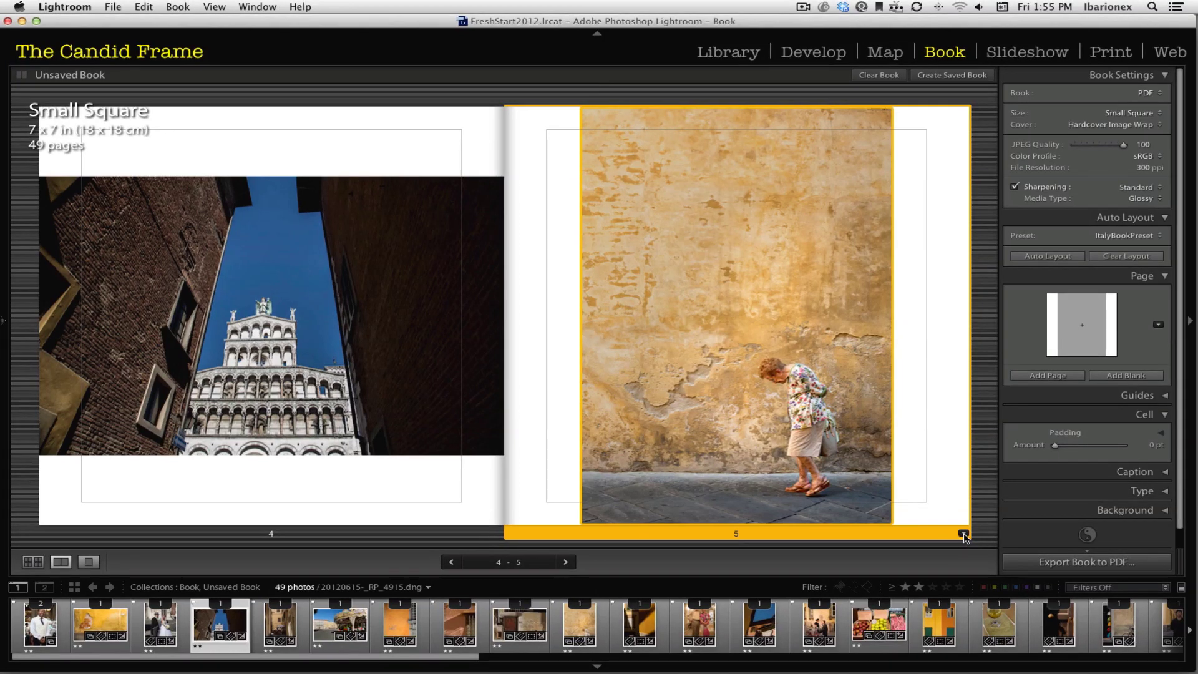
{"action": "left_click", "coordinate": [963, 534]}
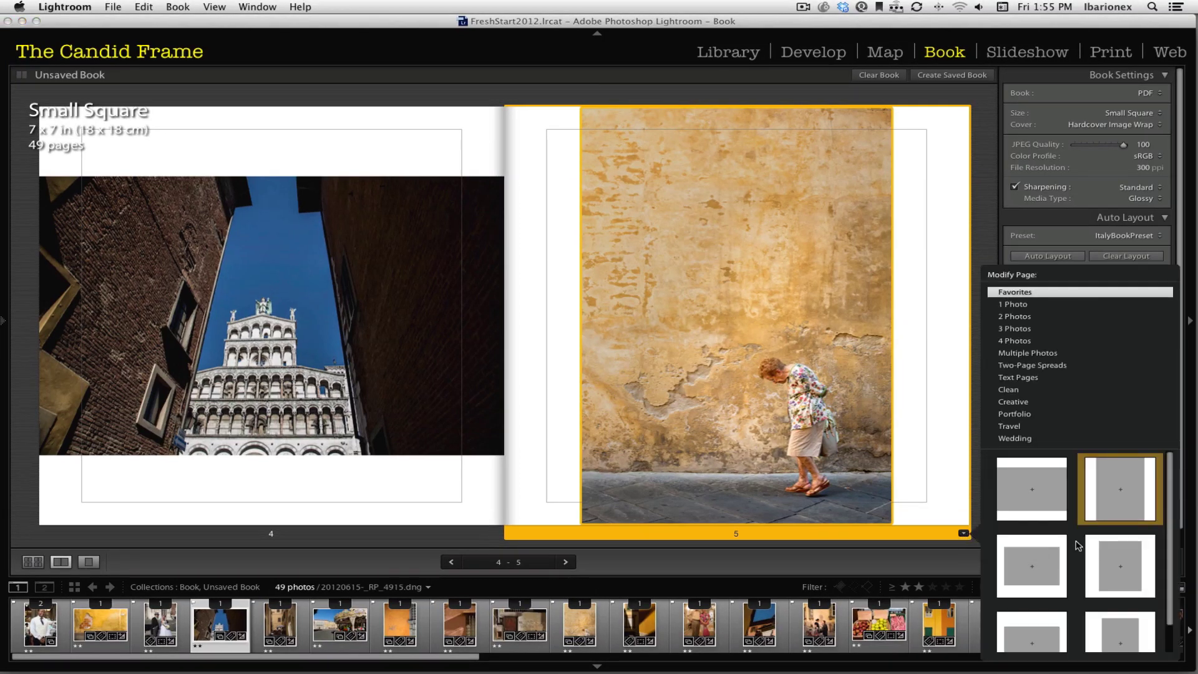
Step: Apply the lower-right single-photo template to page 5 for a smaller centred photo
{"action": "scroll", "coordinate": [1078, 546], "scroll_direction": "down", "scroll_amount": 1}
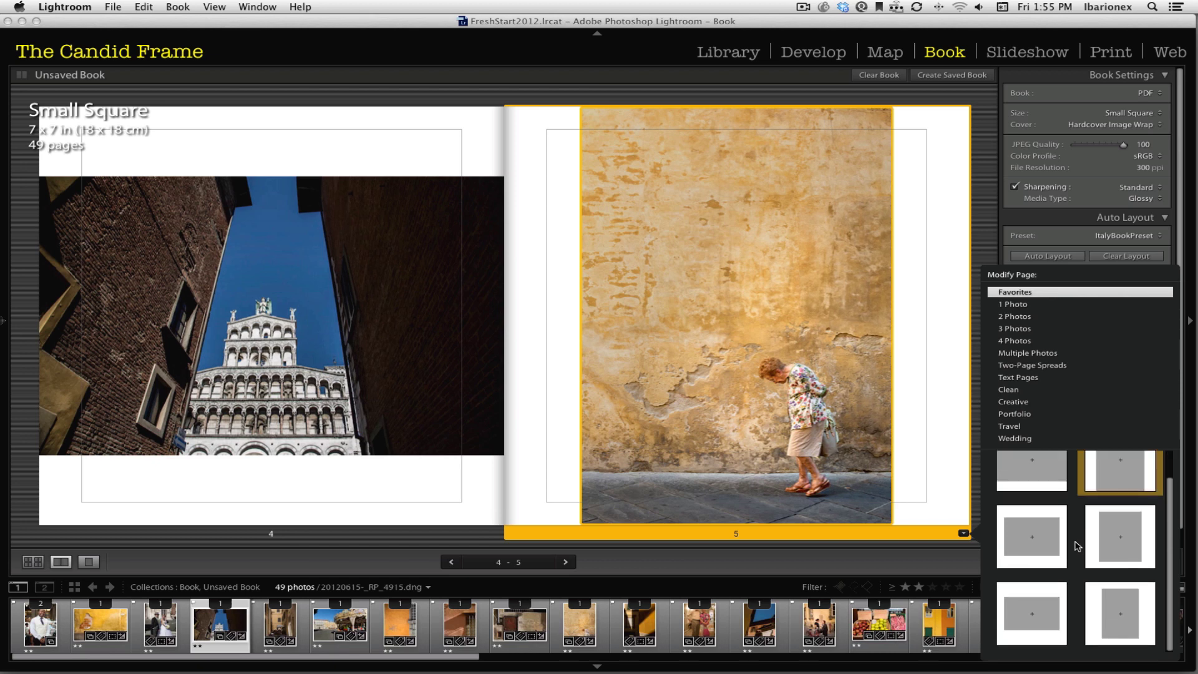
{"action": "left_click", "coordinate": [1112, 615]}
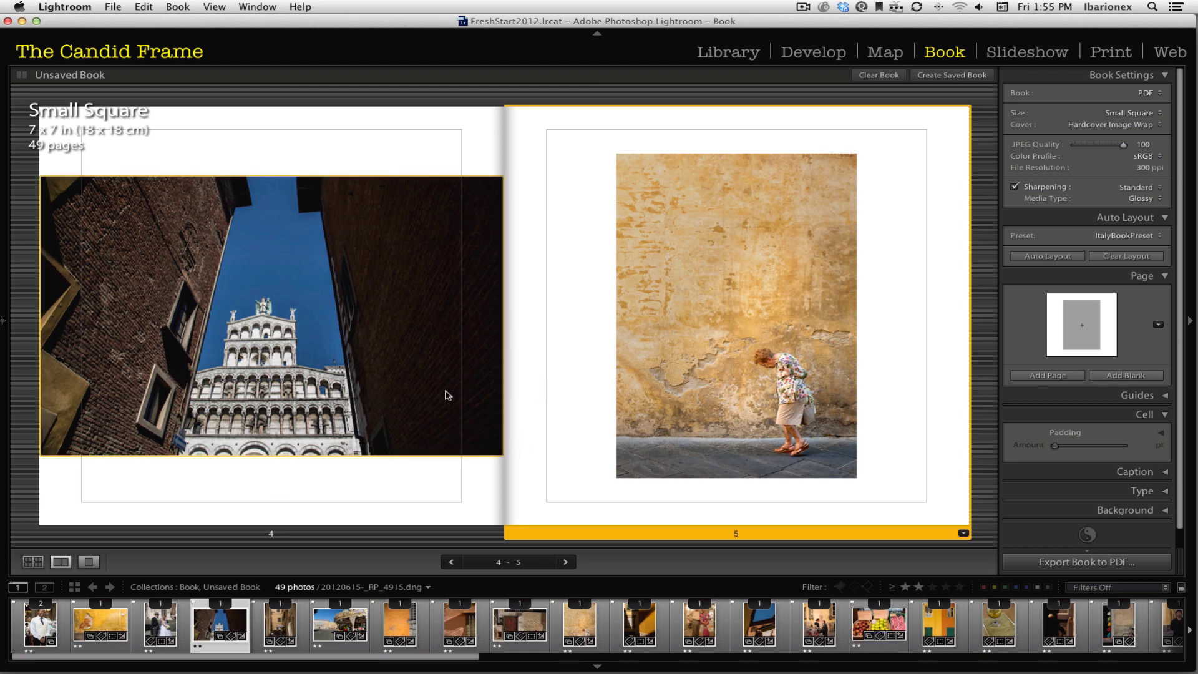
Step: In the multi-page grid, drag spread 14–15 up ahead of spread 8–9
{"action": "left_click", "coordinate": [34, 562]}
{"action": "scroll", "coordinate": [432, 382], "scroll_direction": "down", "scroll_amount": 3}
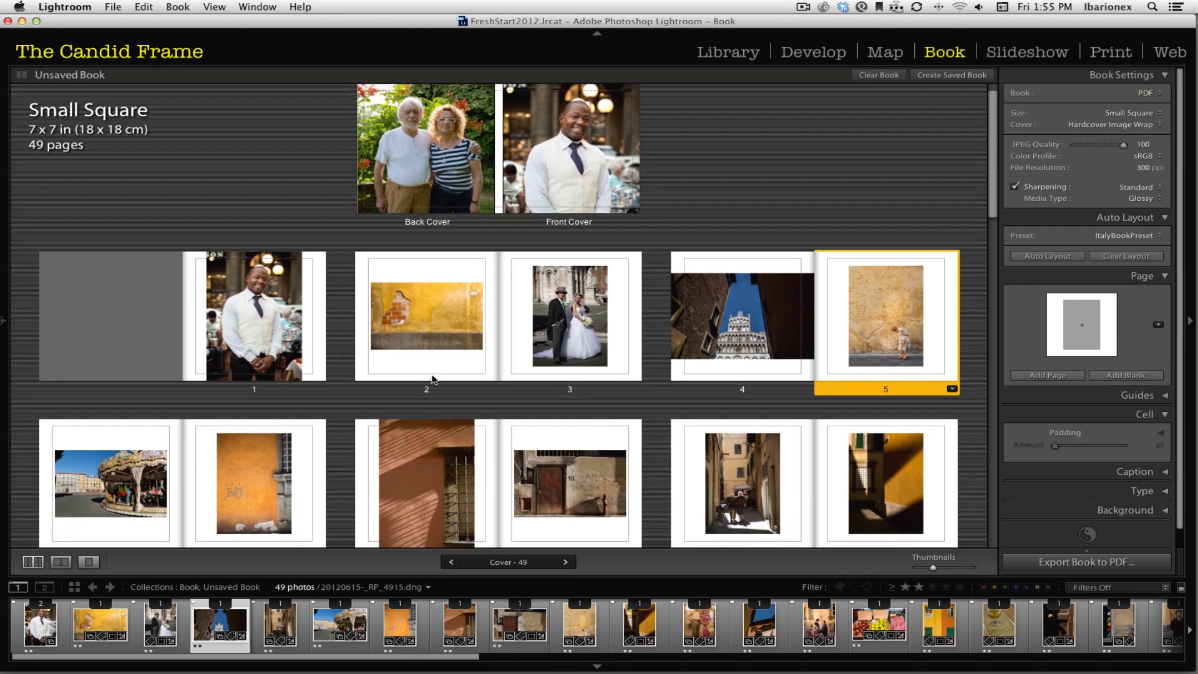
{"action": "scroll", "coordinate": [433, 382], "scroll_direction": "down", "scroll_amount": 3}
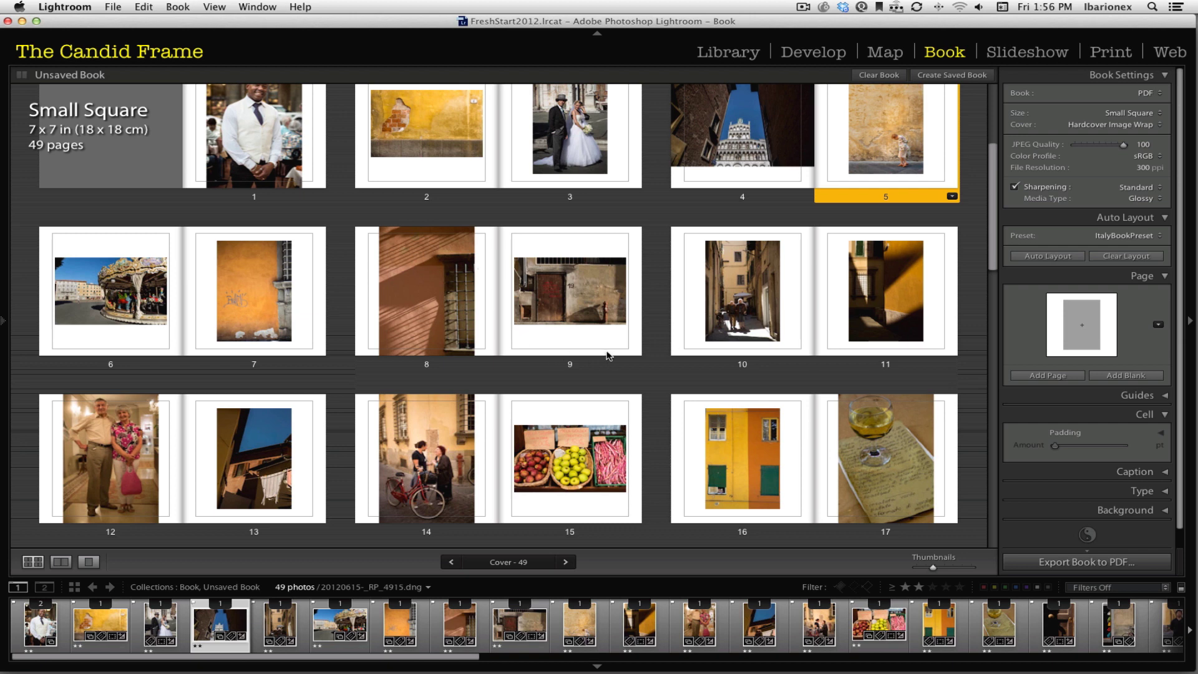
{"action": "scroll", "coordinate": [610, 352], "scroll_direction": "down", "scroll_amount": 1}
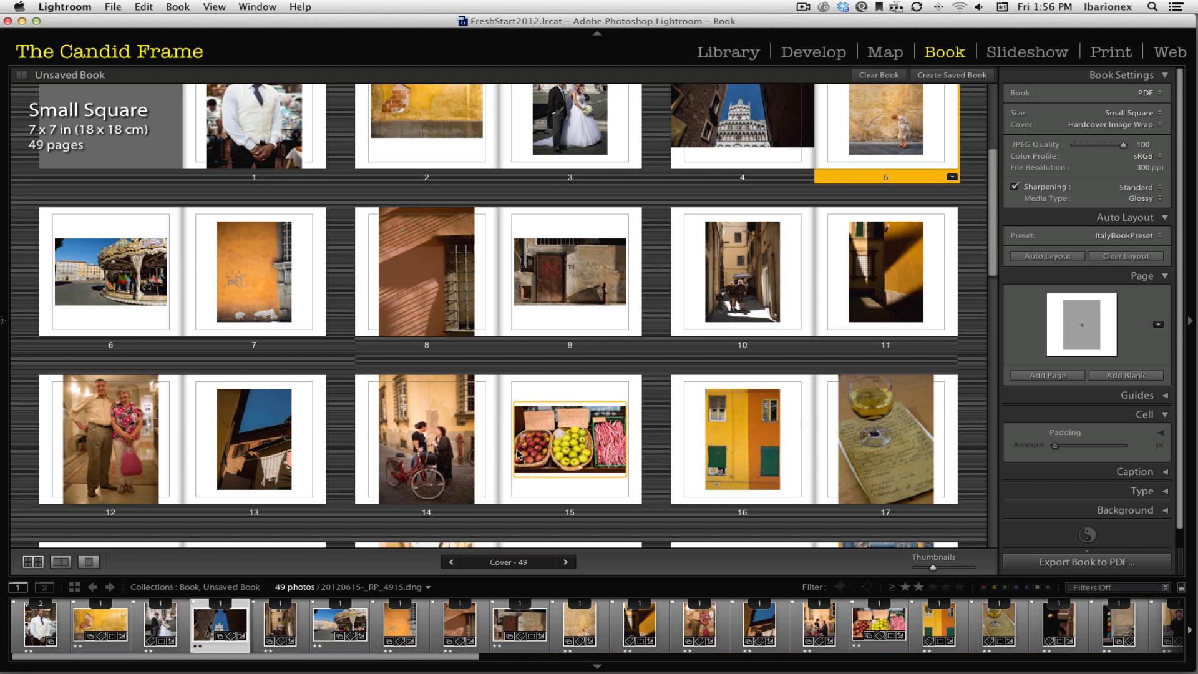
{"action": "left_click", "coordinate": [563, 487], "text": "shift"}
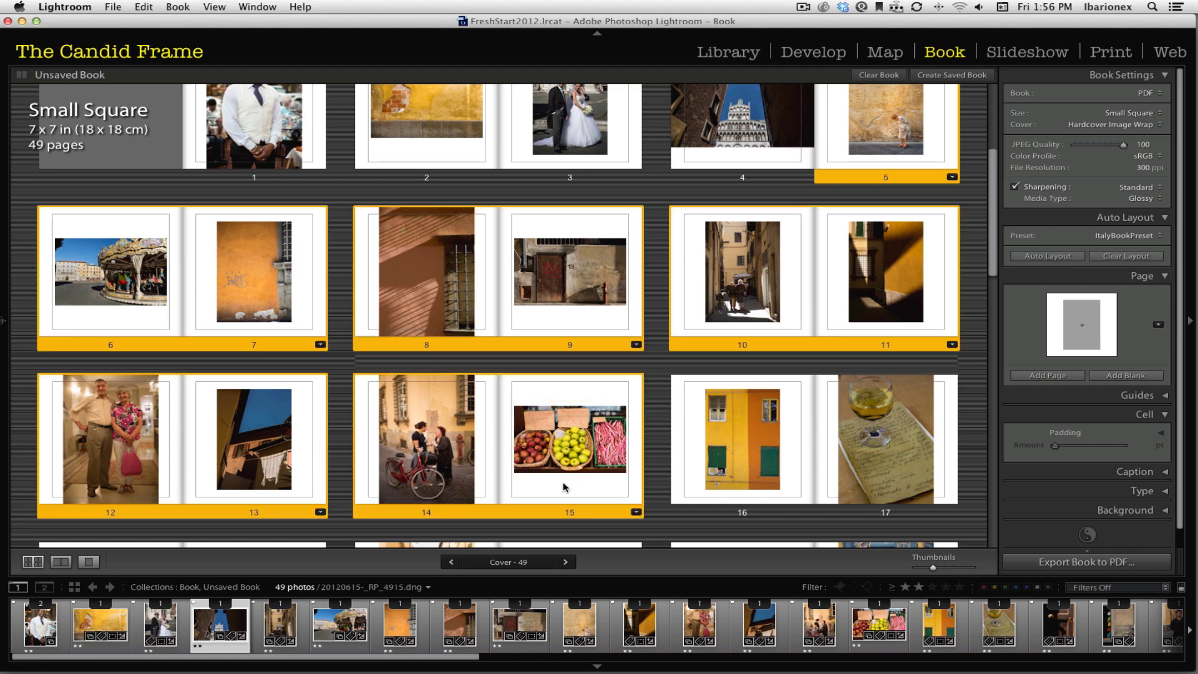
{"action": "left_click", "coordinate": [655, 487]}
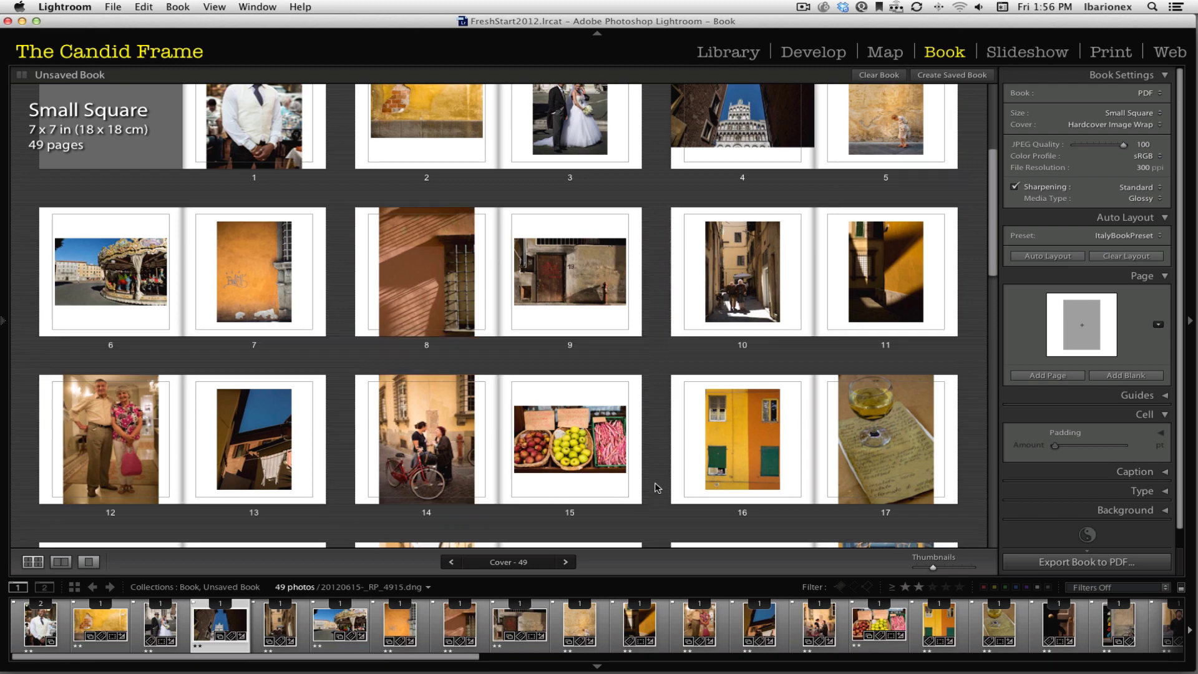
{"action": "left_click", "coordinate": [584, 491]}
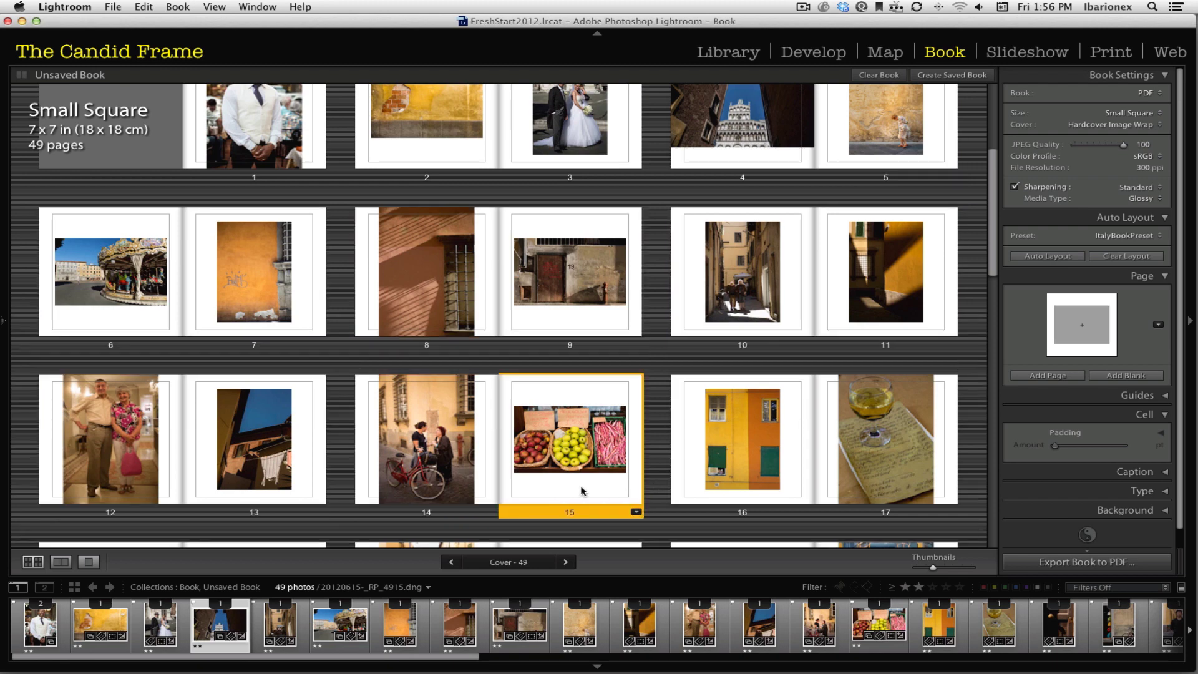
{"action": "left_click", "coordinate": [469, 491]}
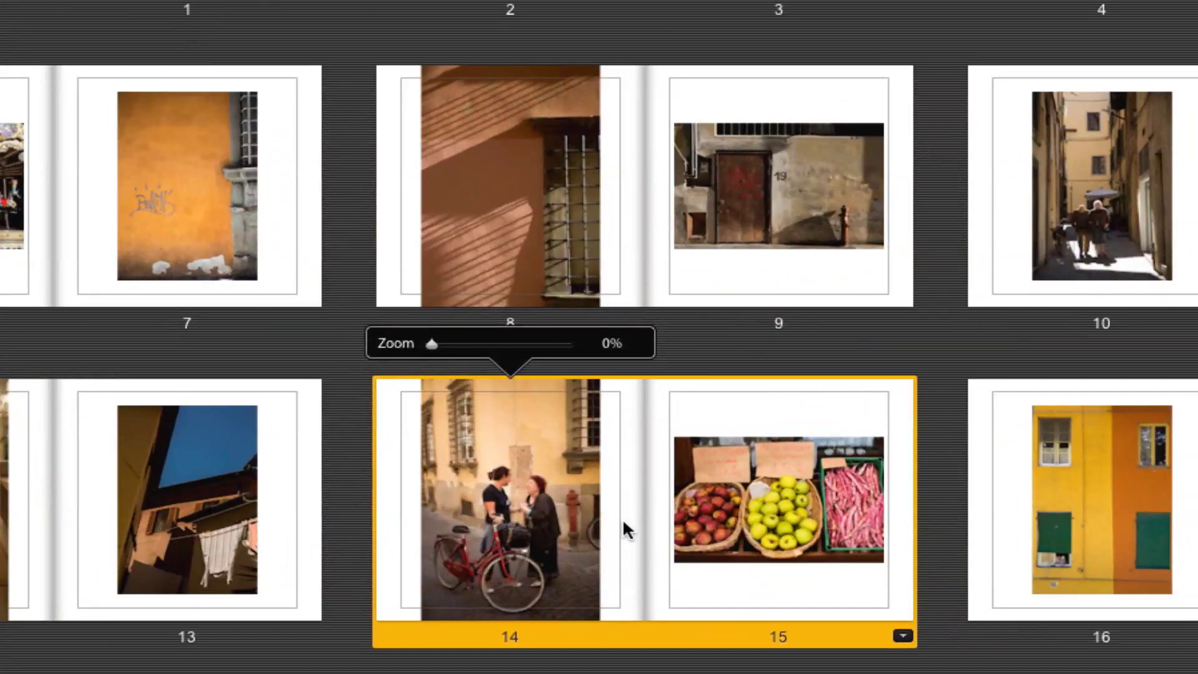
{"action": "left_click_drag", "start_coordinate": [623, 518], "coordinate": [384, 329]}
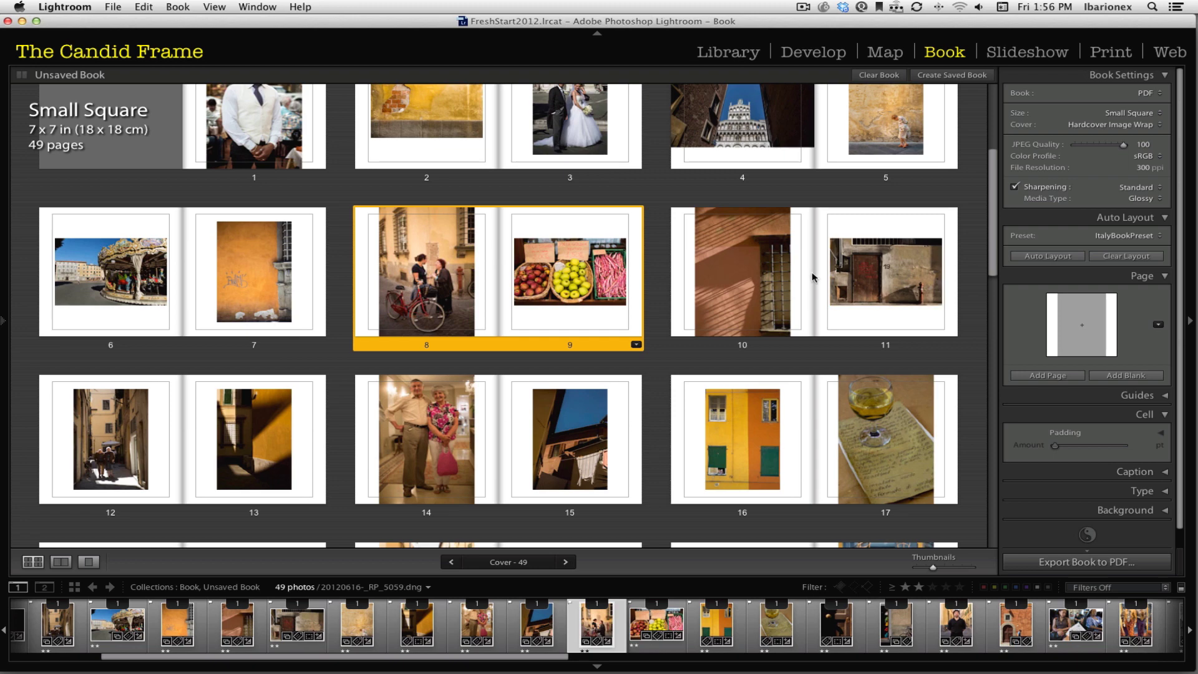
Step: Give page 6, with the carousel photo, a full-width photo layout
{"action": "left_click", "coordinate": [133, 266]}
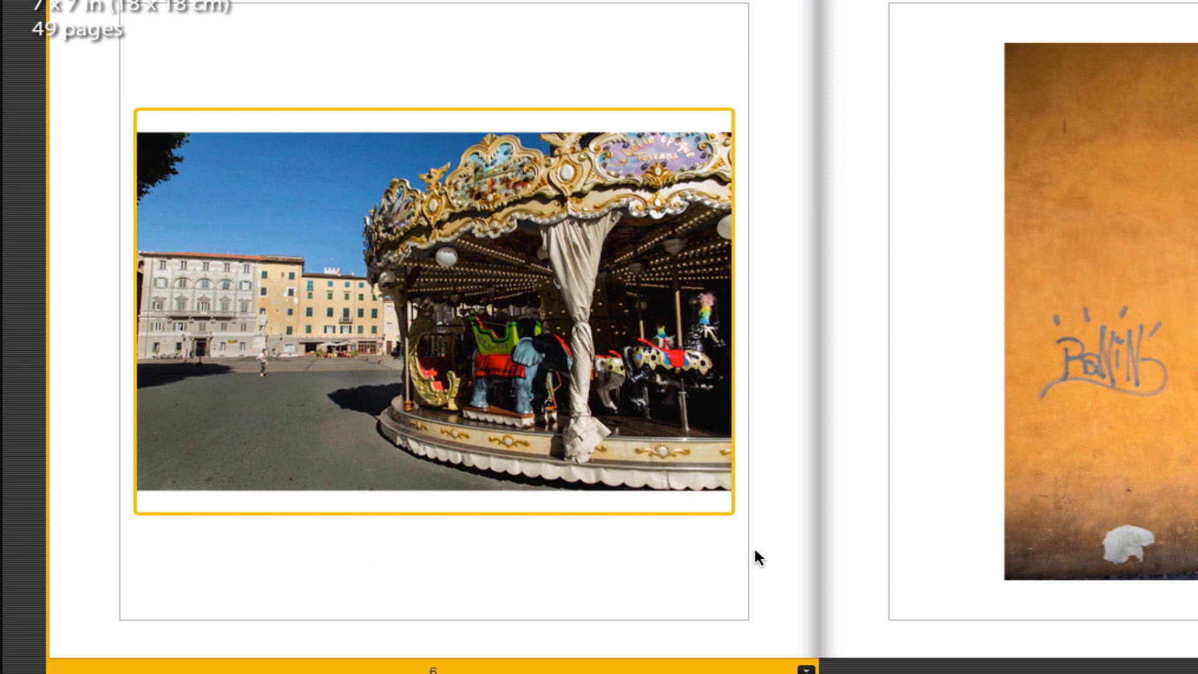
{"action": "left_click", "coordinate": [805, 670]}
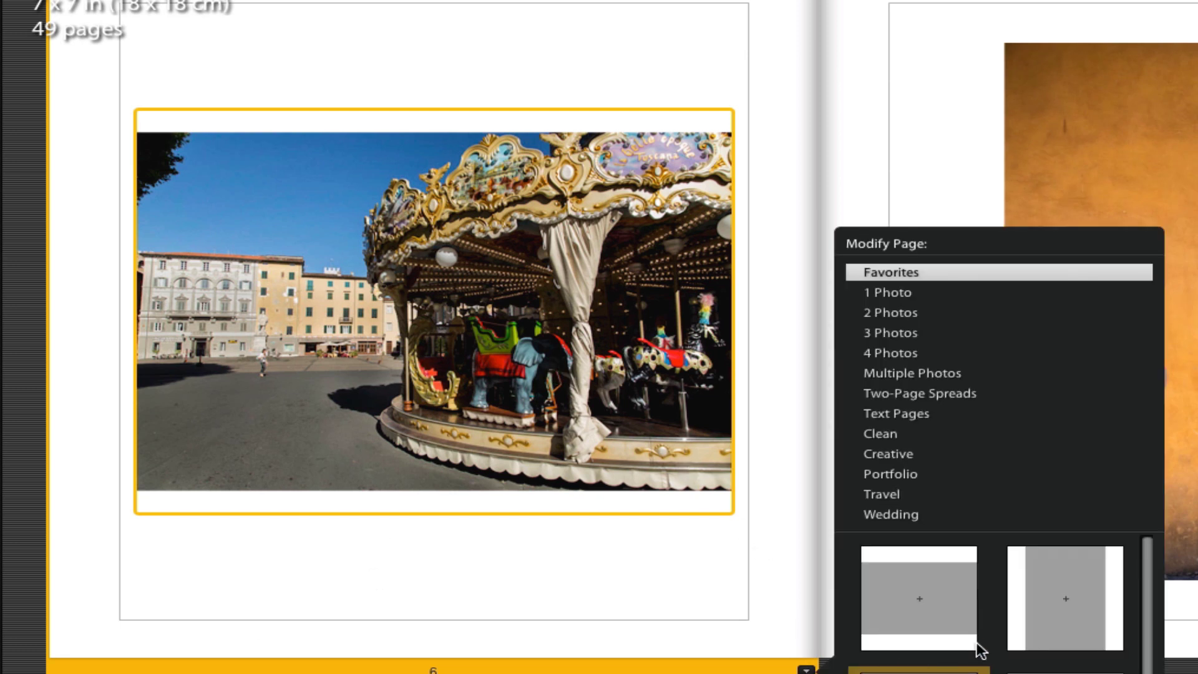
{"action": "left_click", "coordinate": [952, 617]}
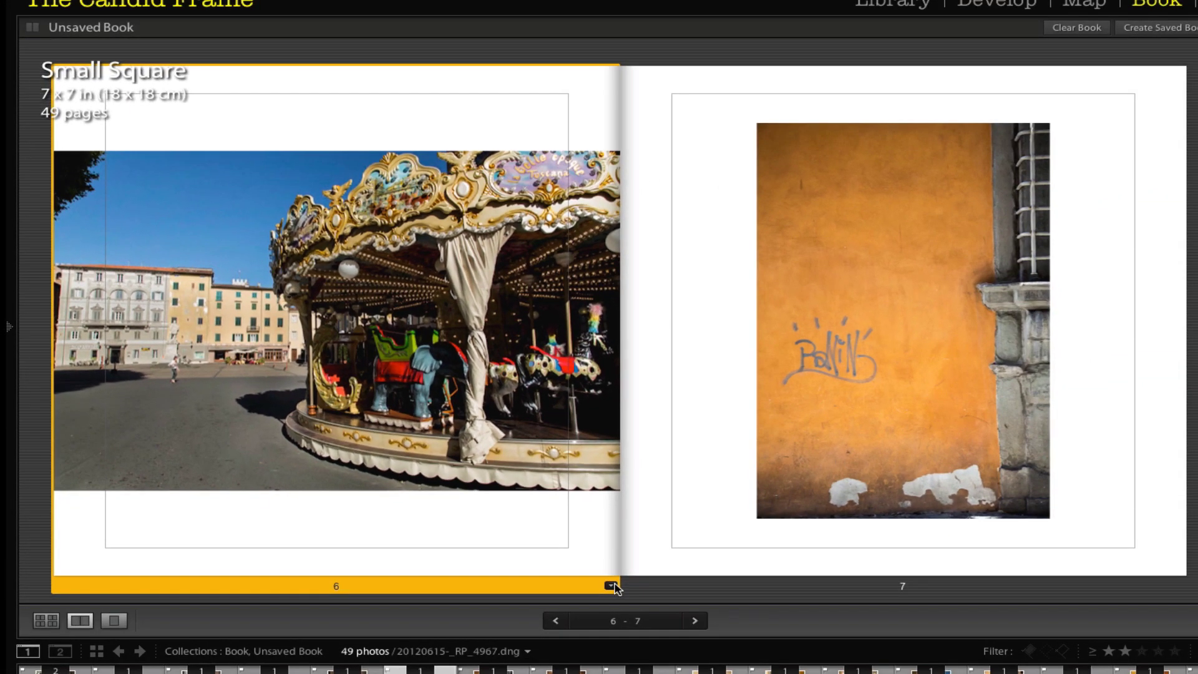
Step: Stretch the carousel photo across pages 6–7 as a full-bleed two-page spread, then show all pages
{"action": "left_click", "coordinate": [806, 670]}
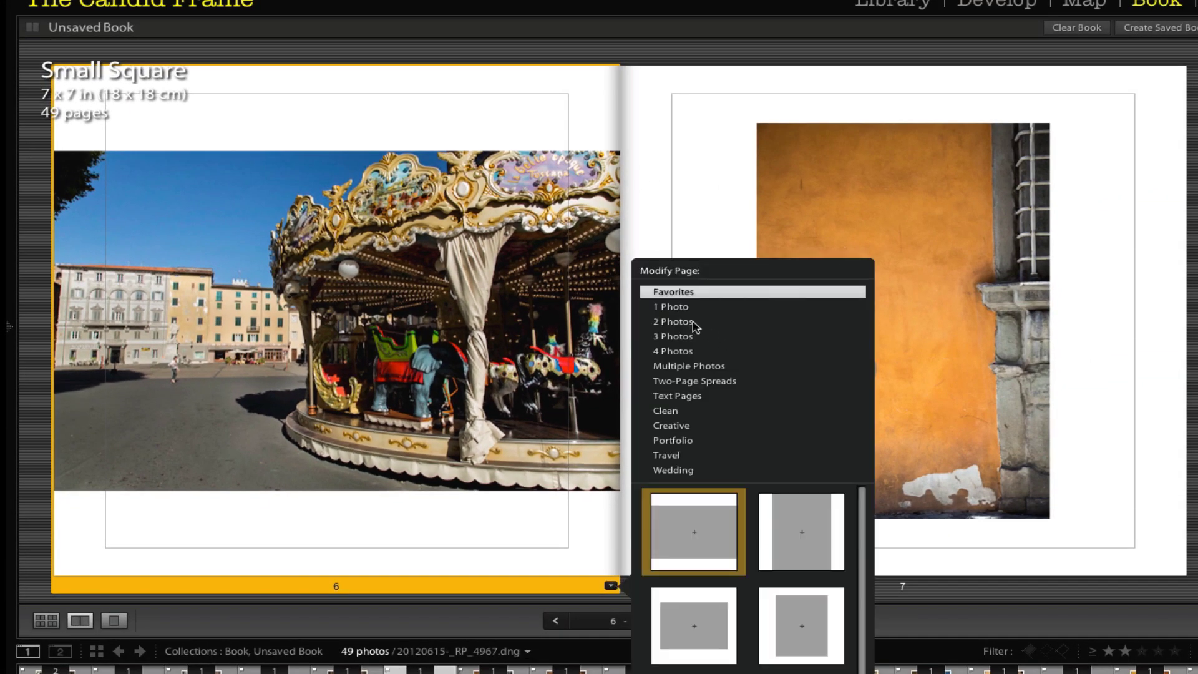
{"action": "left_click", "coordinate": [698, 381]}
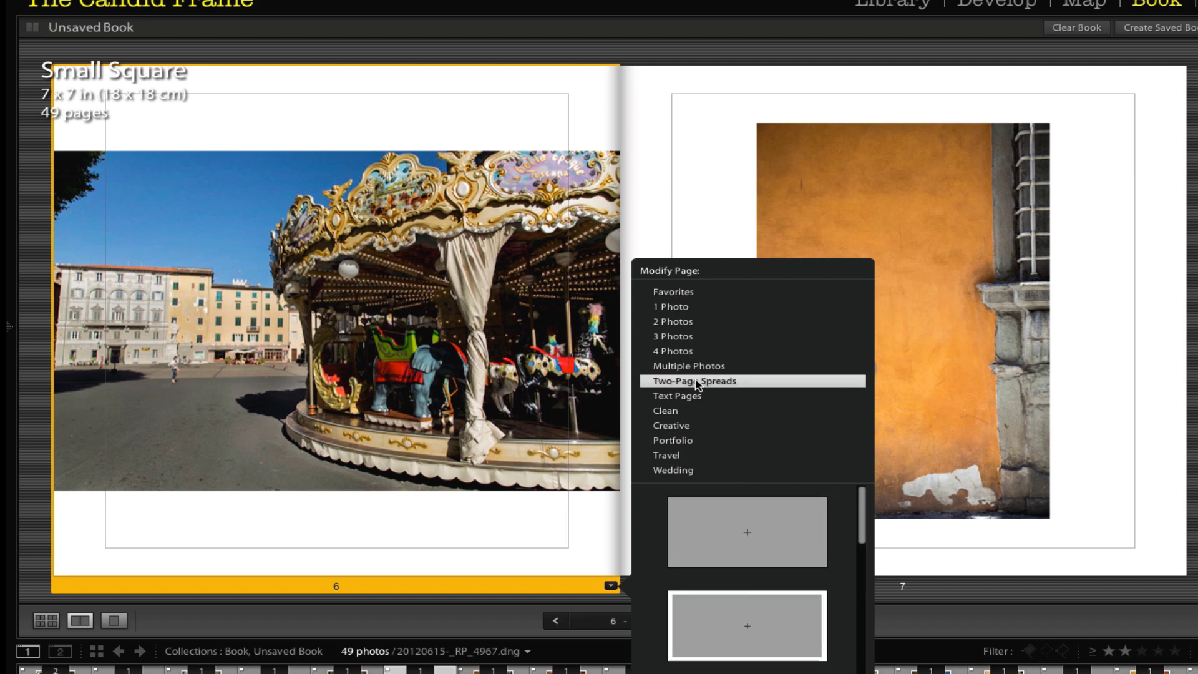
{"action": "left_click", "coordinate": [748, 533]}
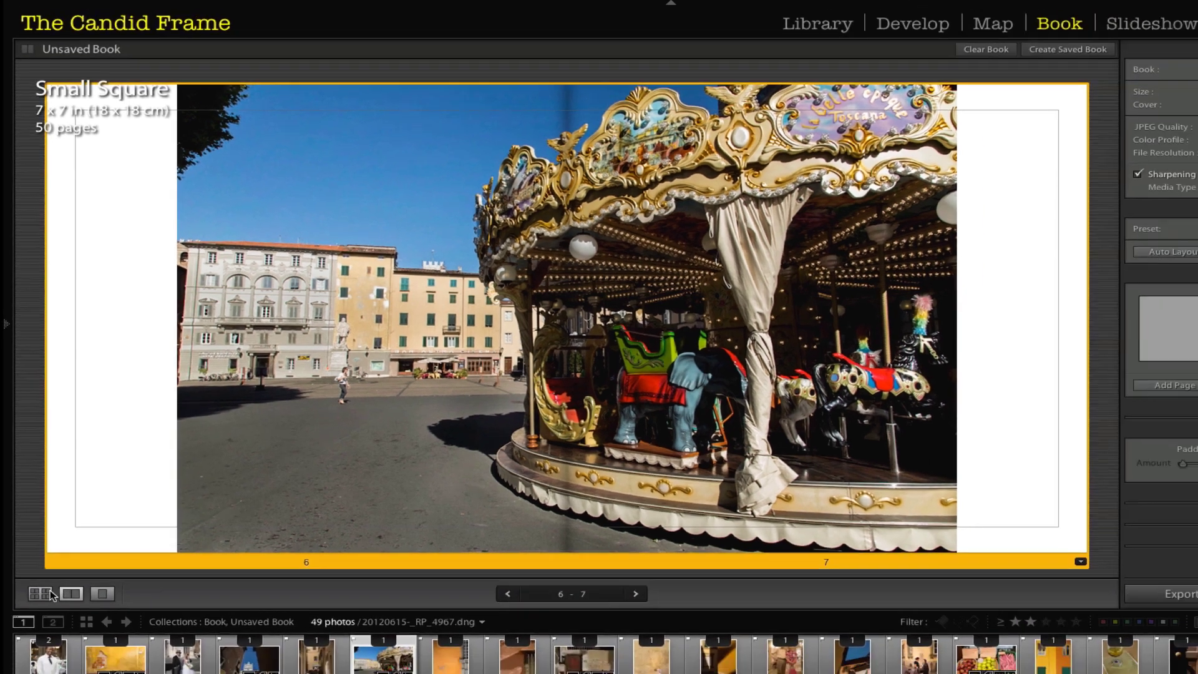
{"action": "left_click", "coordinate": [49, 593]}
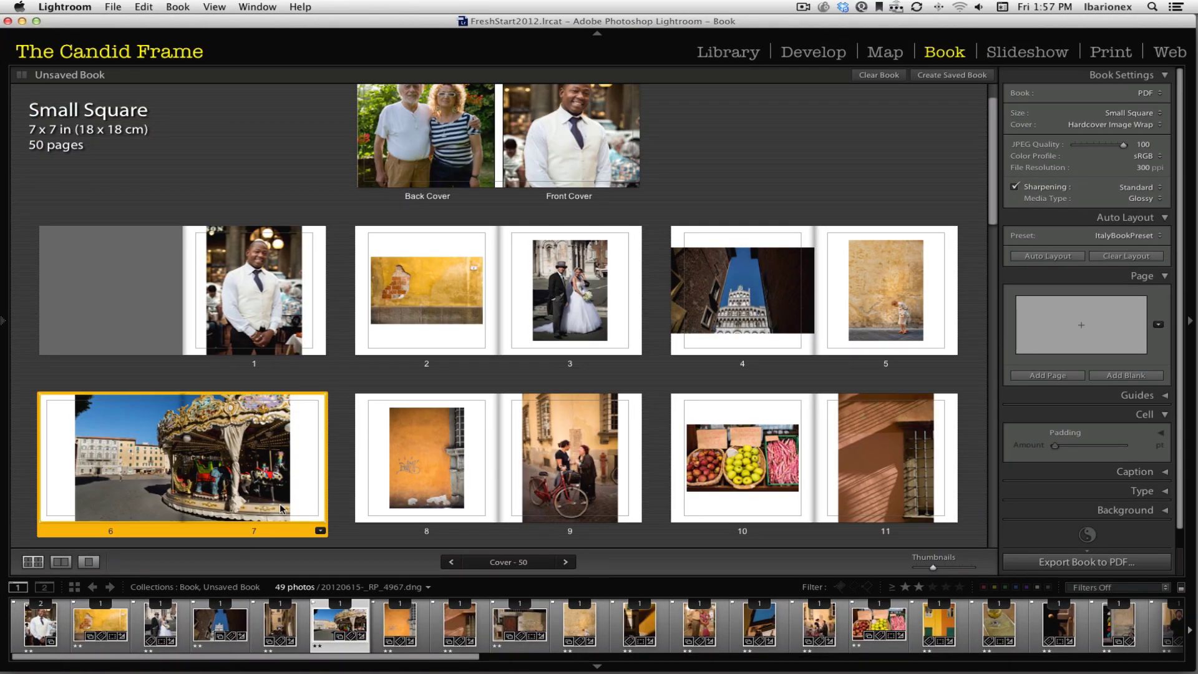
{"action": "scroll", "coordinate": [493, 470], "scroll_direction": "down", "scroll_amount": 3}
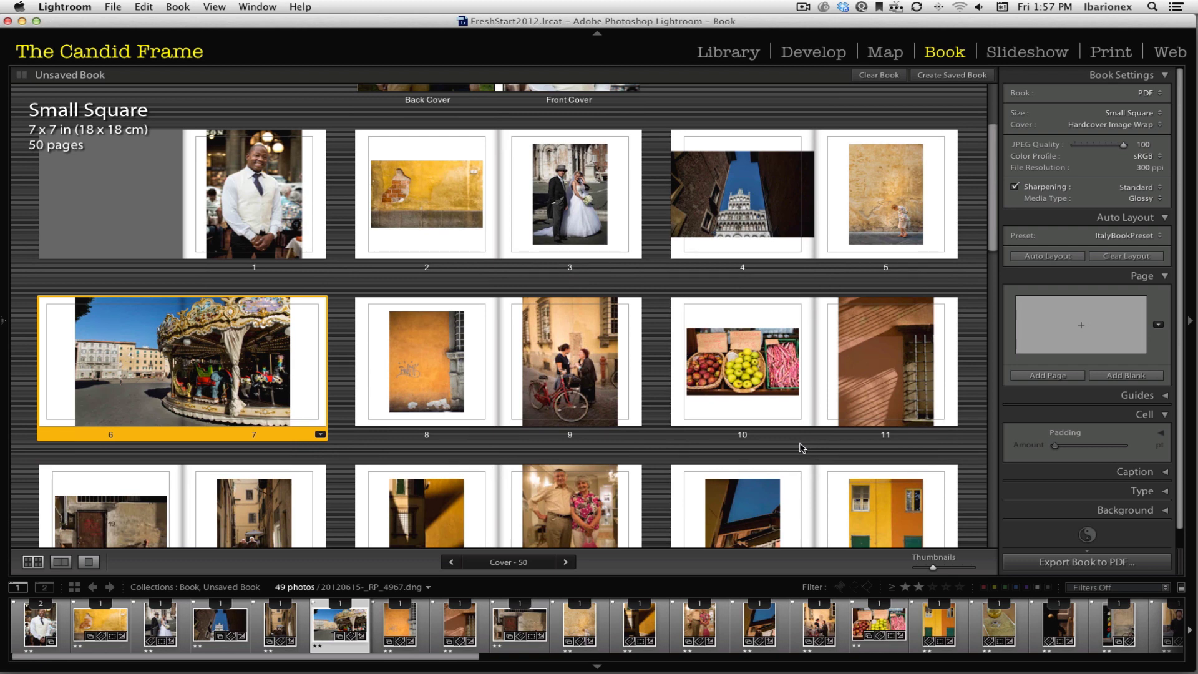
{"action": "scroll", "coordinate": [774, 456], "scroll_direction": "down", "scroll_amount": 3}
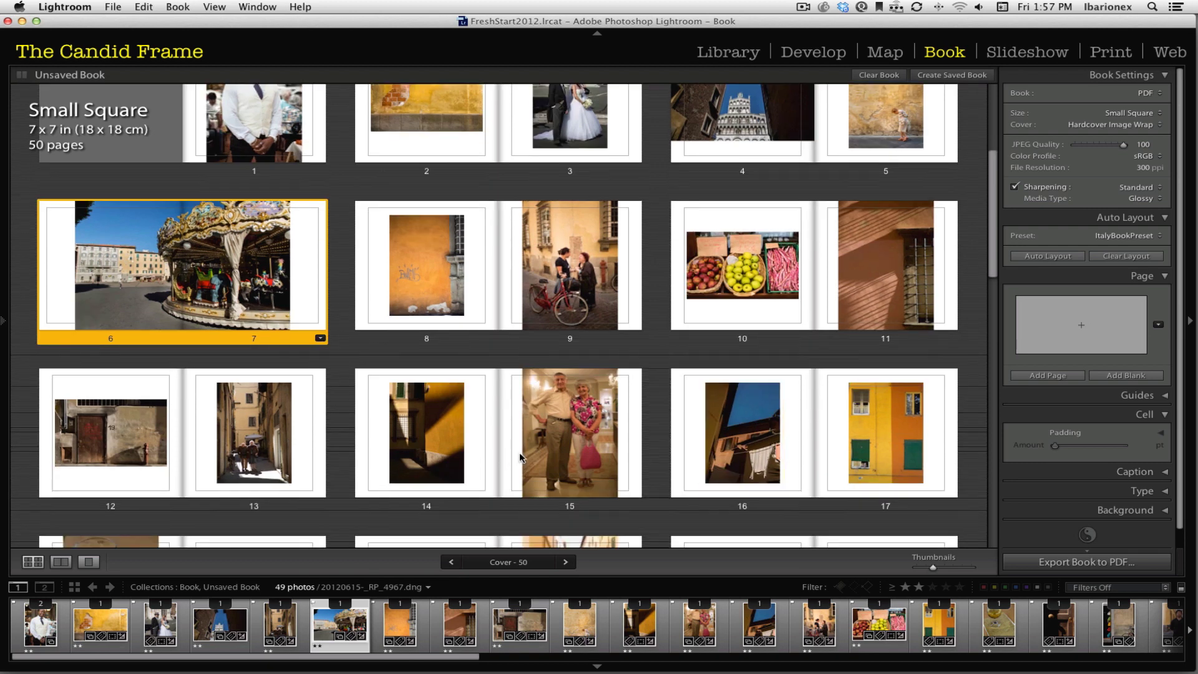
{"action": "scroll", "coordinate": [522, 452], "scroll_direction": "down", "scroll_amount": 2}
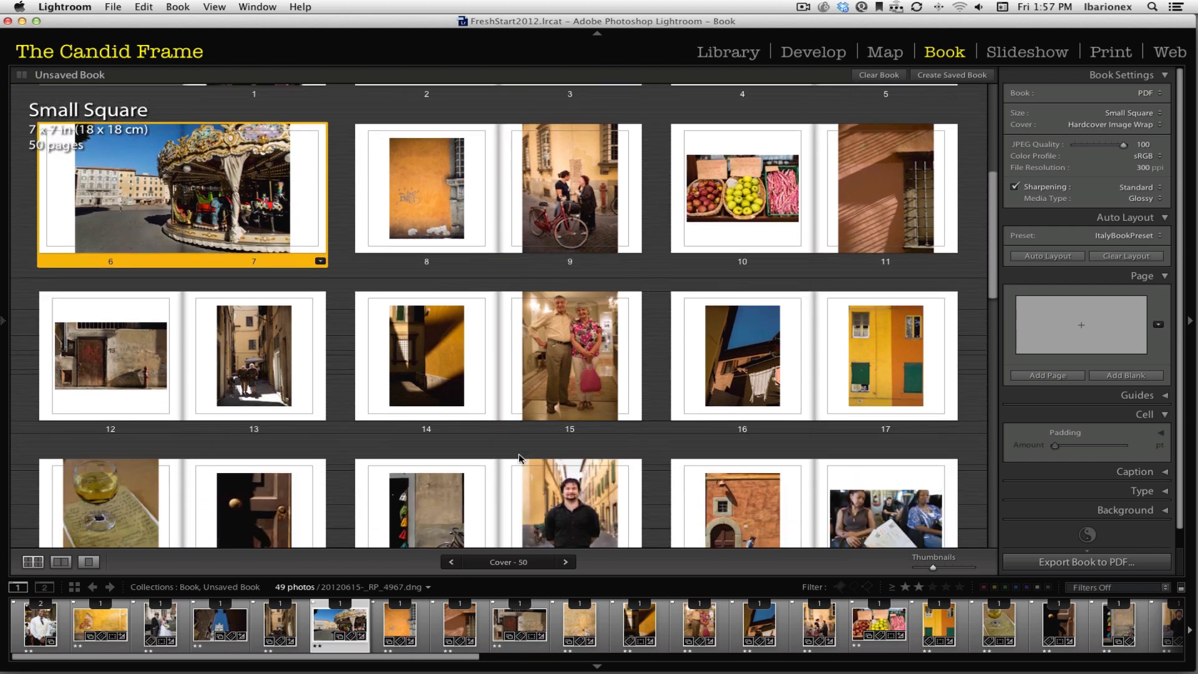
{"action": "scroll", "coordinate": [520, 456], "scroll_direction": "up", "scroll_amount": 2}
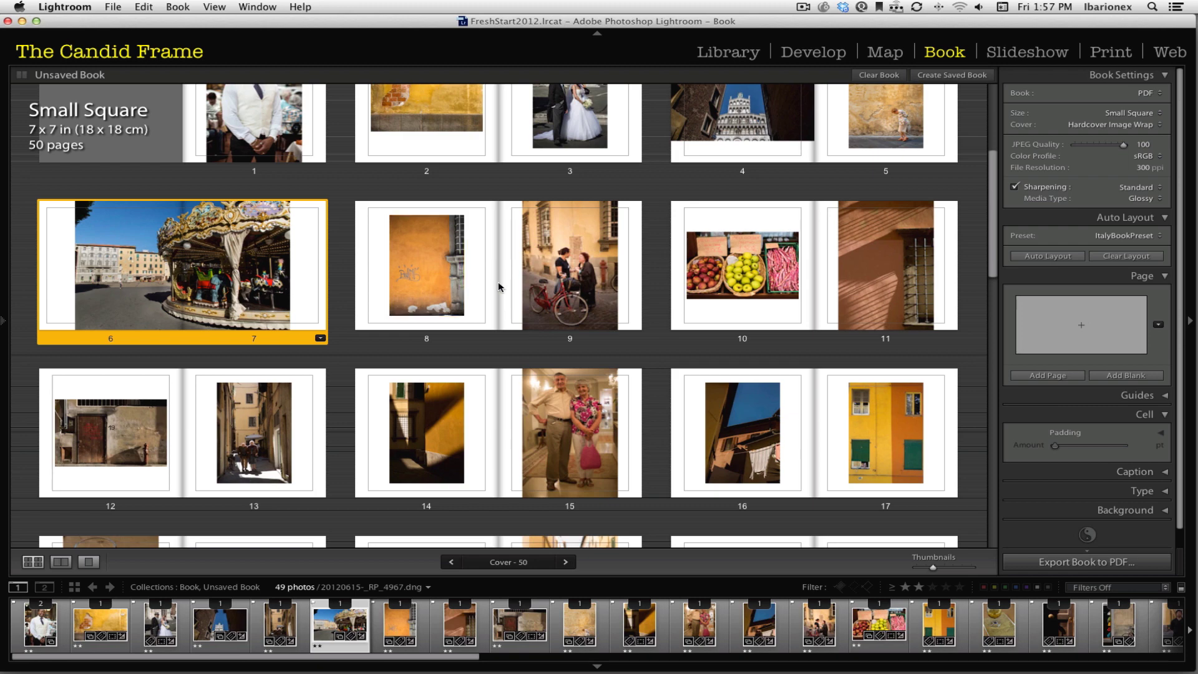
Step: Give page 8 a side-by-side 2-photo layout and move page 9's bicycle photo into it
{"action": "left_click", "coordinate": [440, 292]}
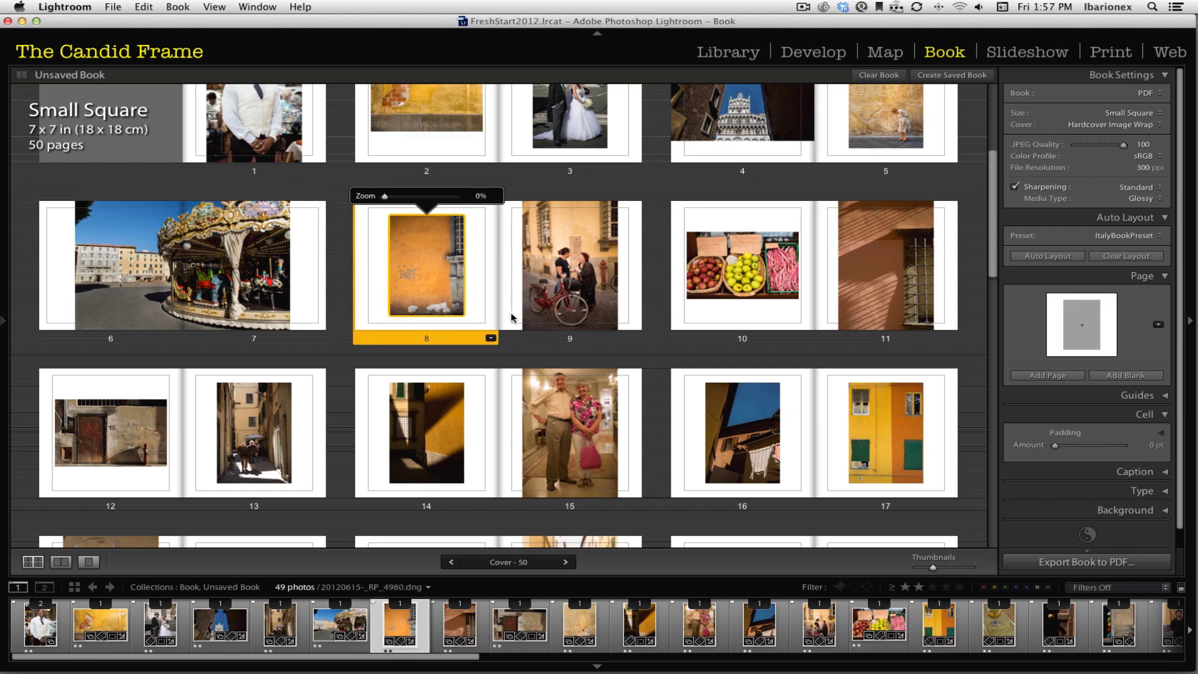
{"action": "left_click", "coordinate": [490, 337]}
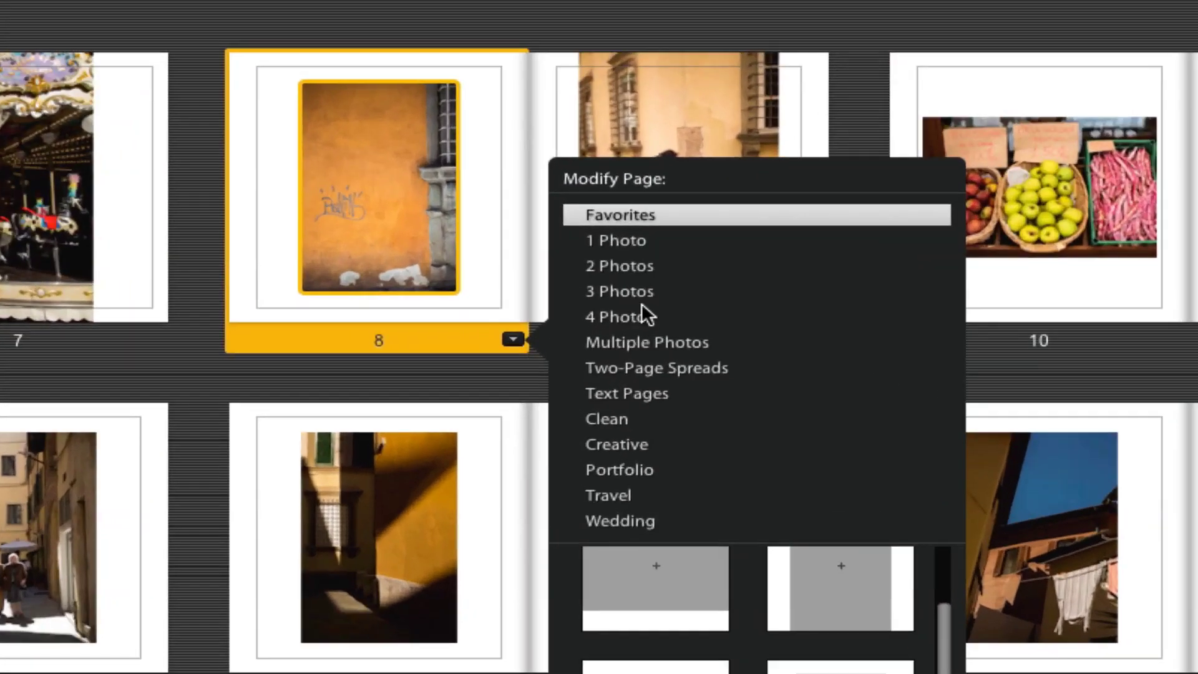
{"action": "left_click", "coordinate": [634, 262]}
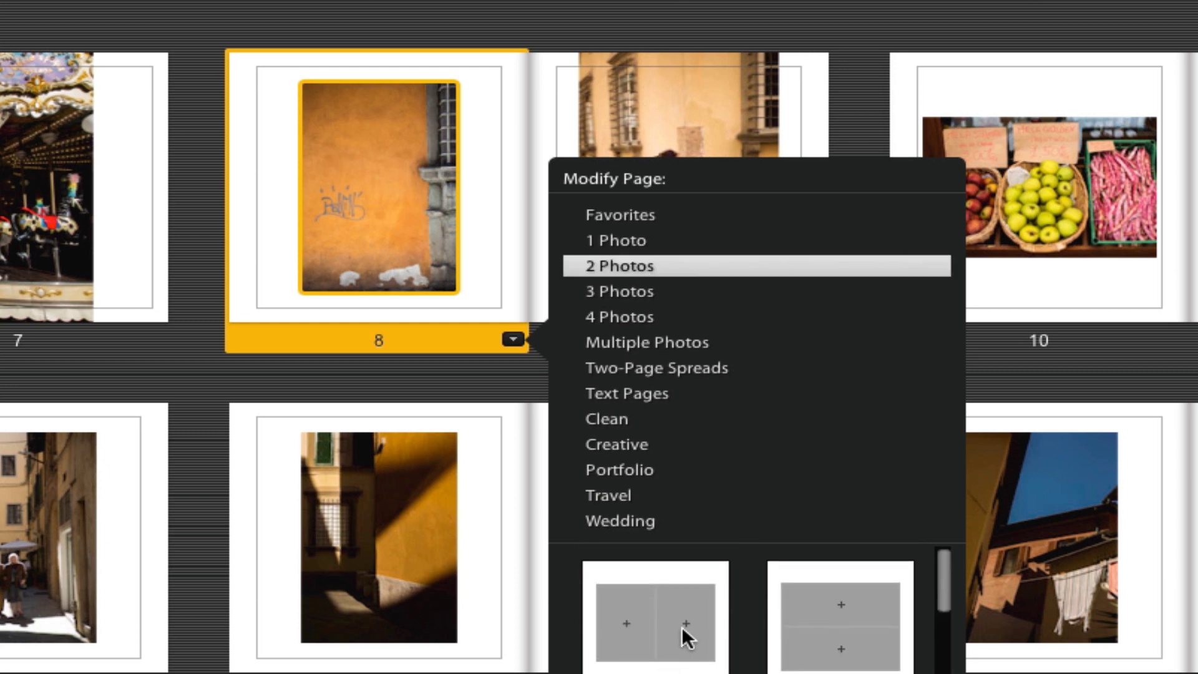
{"action": "left_click", "coordinate": [679, 624]}
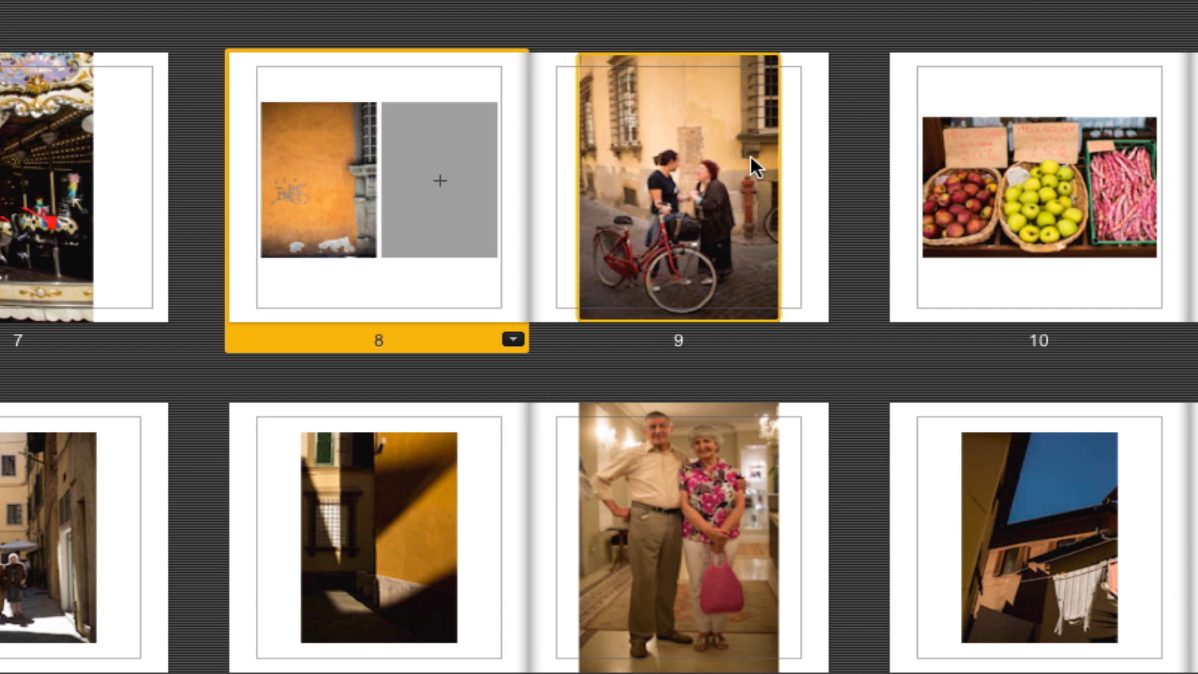
{"action": "left_click_drag", "start_coordinate": [698, 177], "coordinate": [477, 181]}
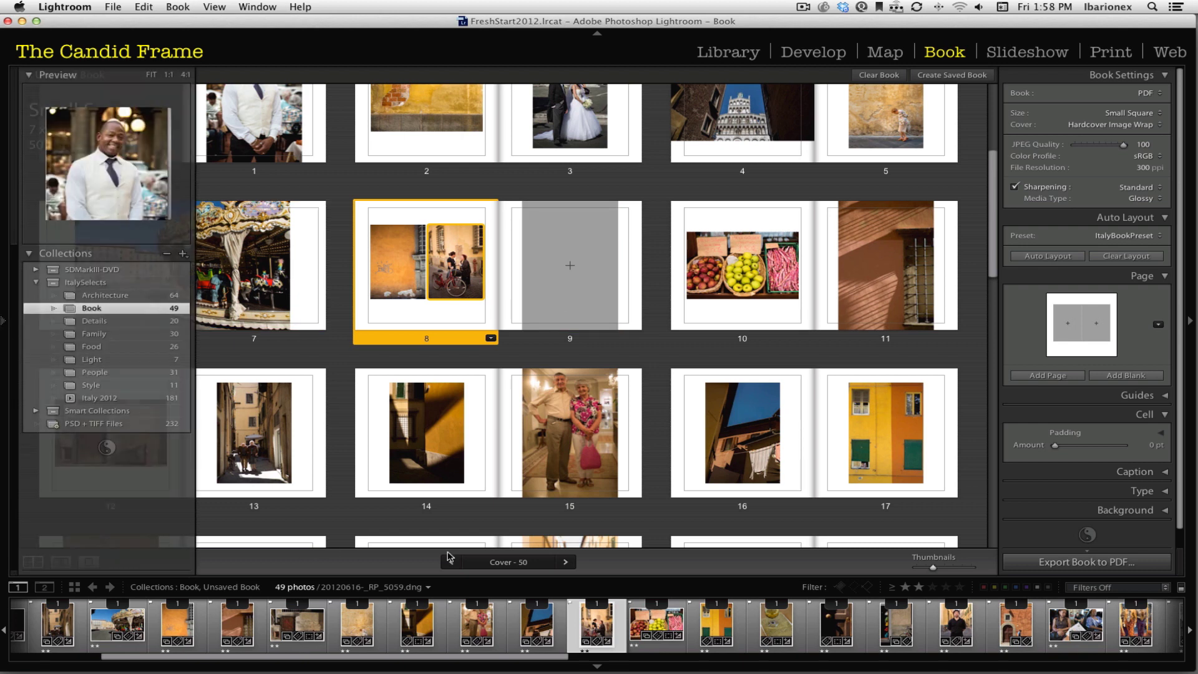
{"action": "left_click", "coordinate": [3, 324]}
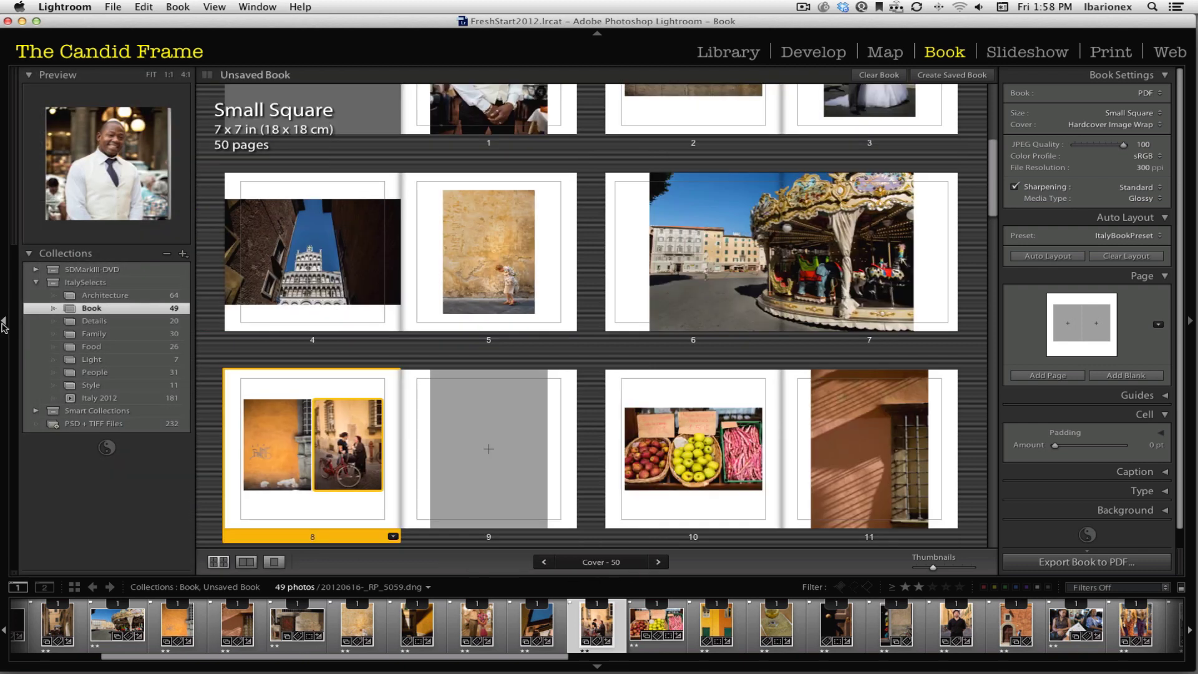
{"action": "left_click", "coordinate": [94, 373]}
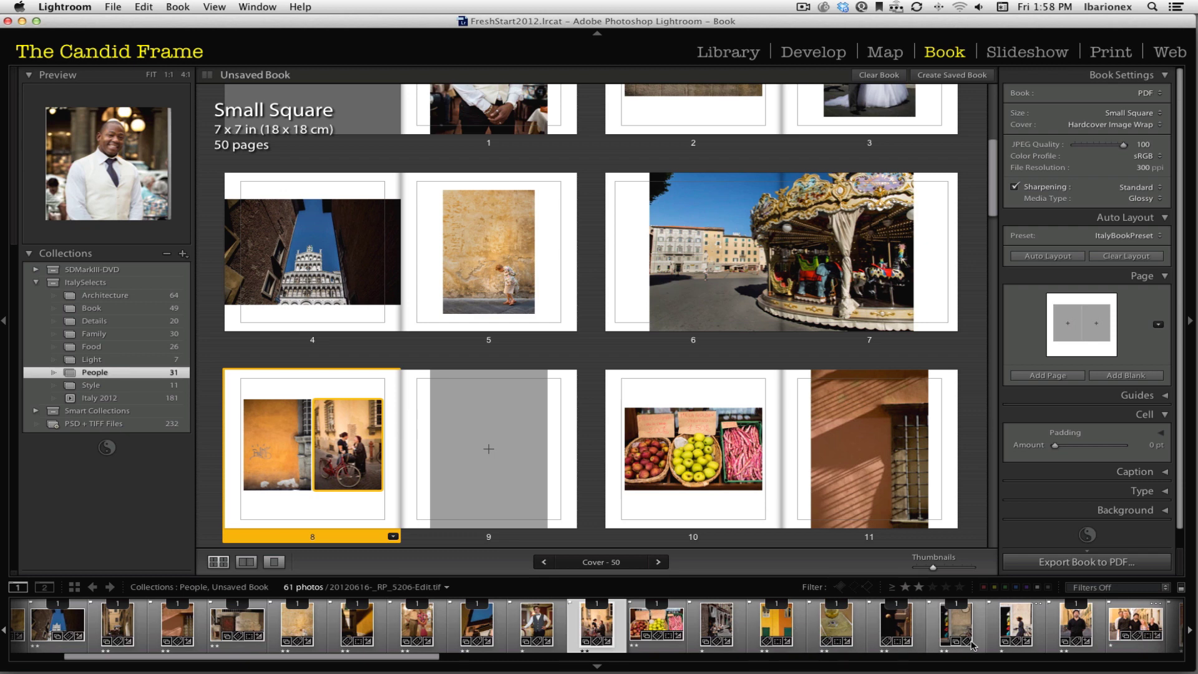
{"action": "scroll", "coordinate": [964, 646], "scroll_direction": "up", "scroll_amount": 1}
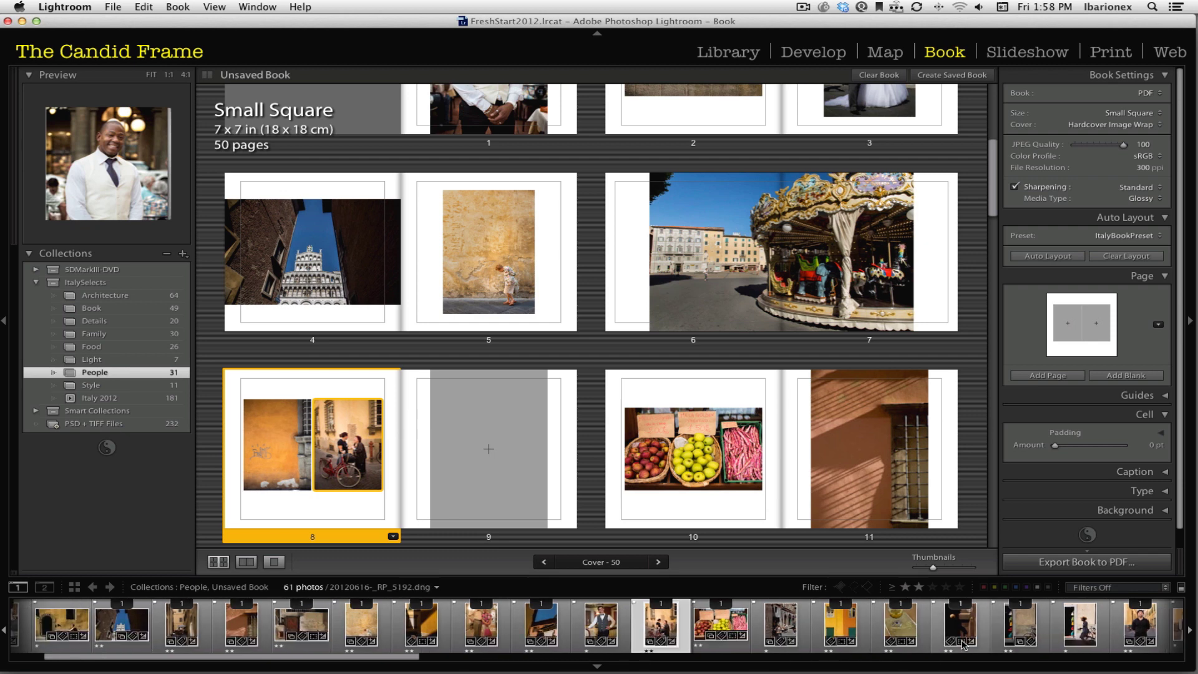
{"action": "scroll", "coordinate": [964, 646], "scroll_direction": "down", "scroll_amount": 2}
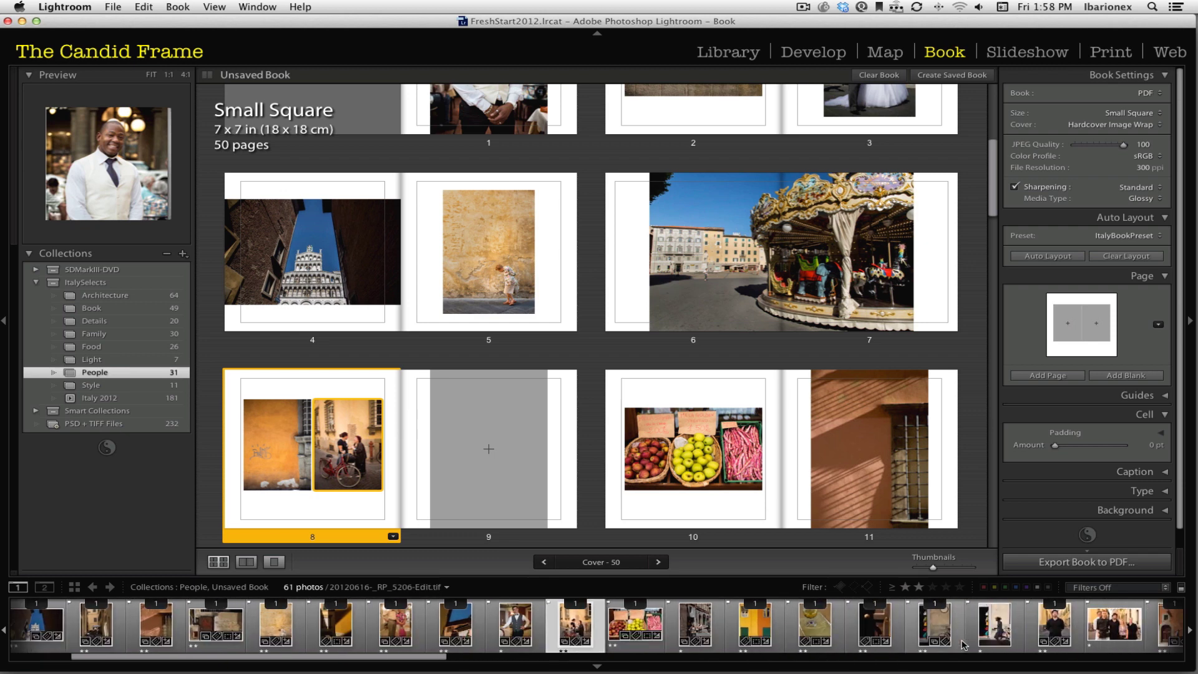
{"action": "left_click", "coordinate": [700, 626]}
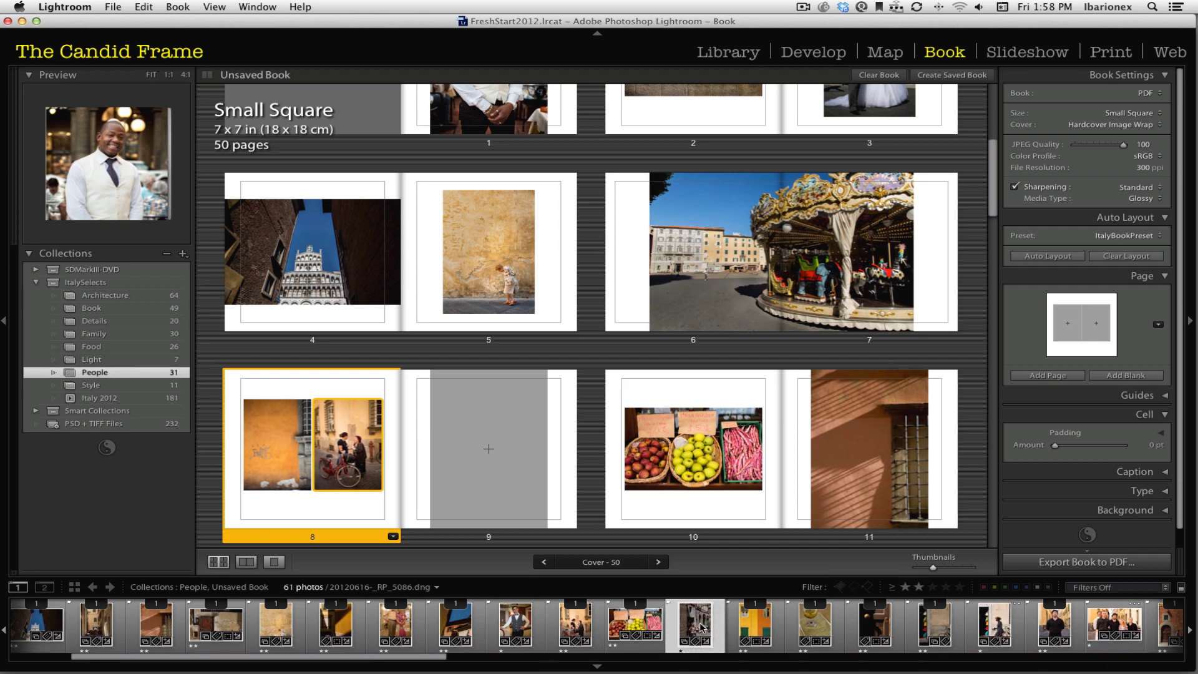
{"action": "left_click_drag", "start_coordinate": [701, 626], "coordinate": [475, 449]}
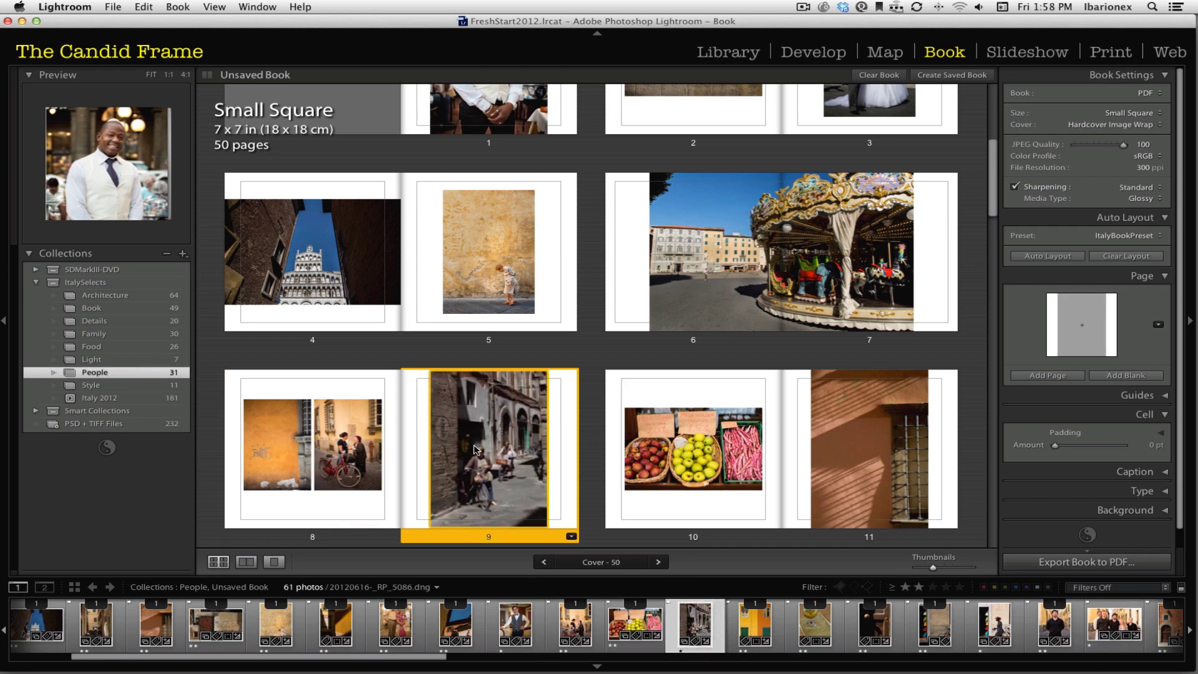
{"action": "left_click", "coordinate": [573, 445]}
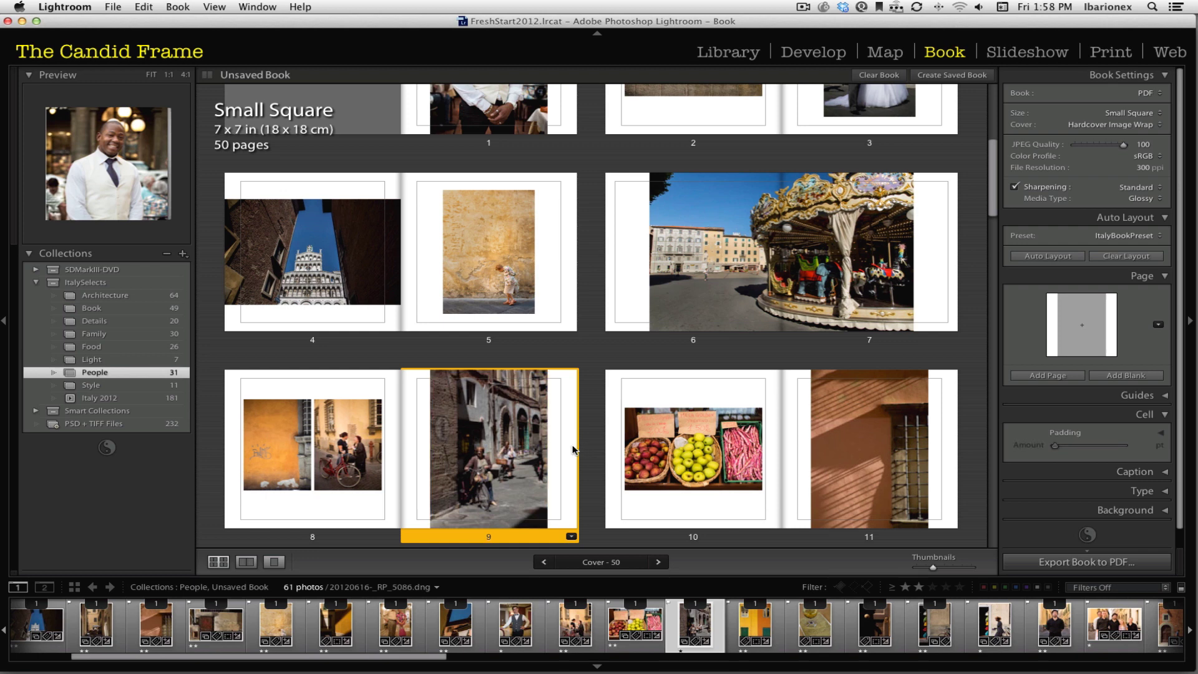
{"action": "left_click", "coordinate": [331, 445]}
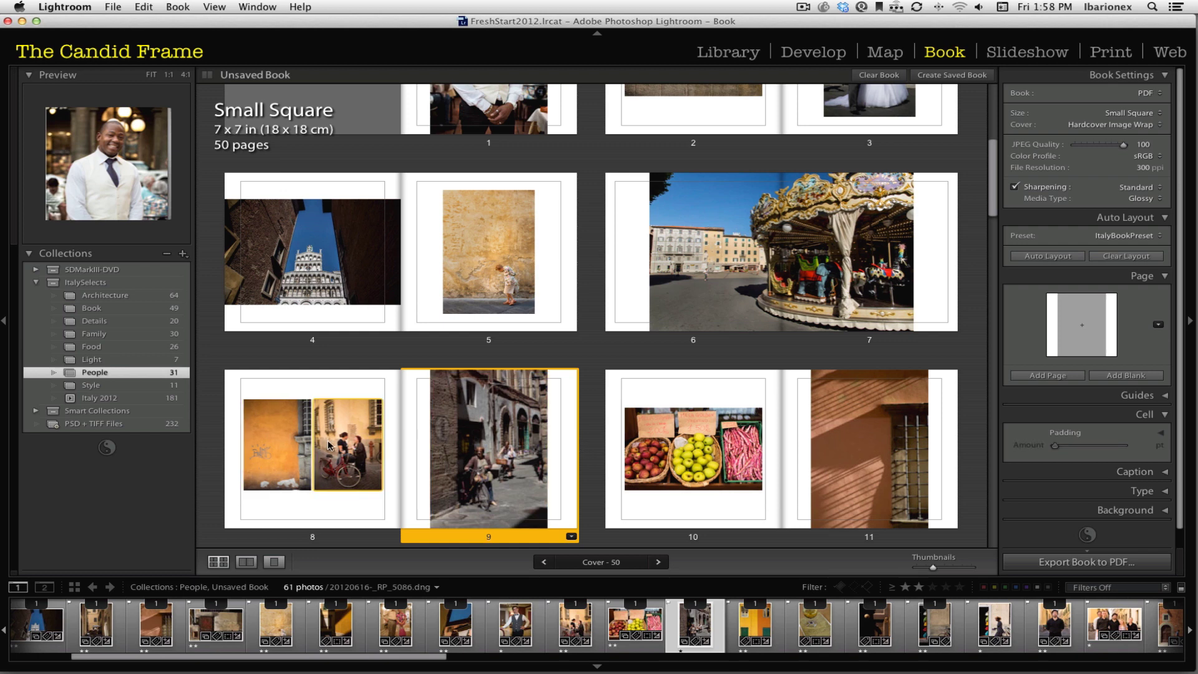
{"action": "left_click", "coordinate": [496, 434]}
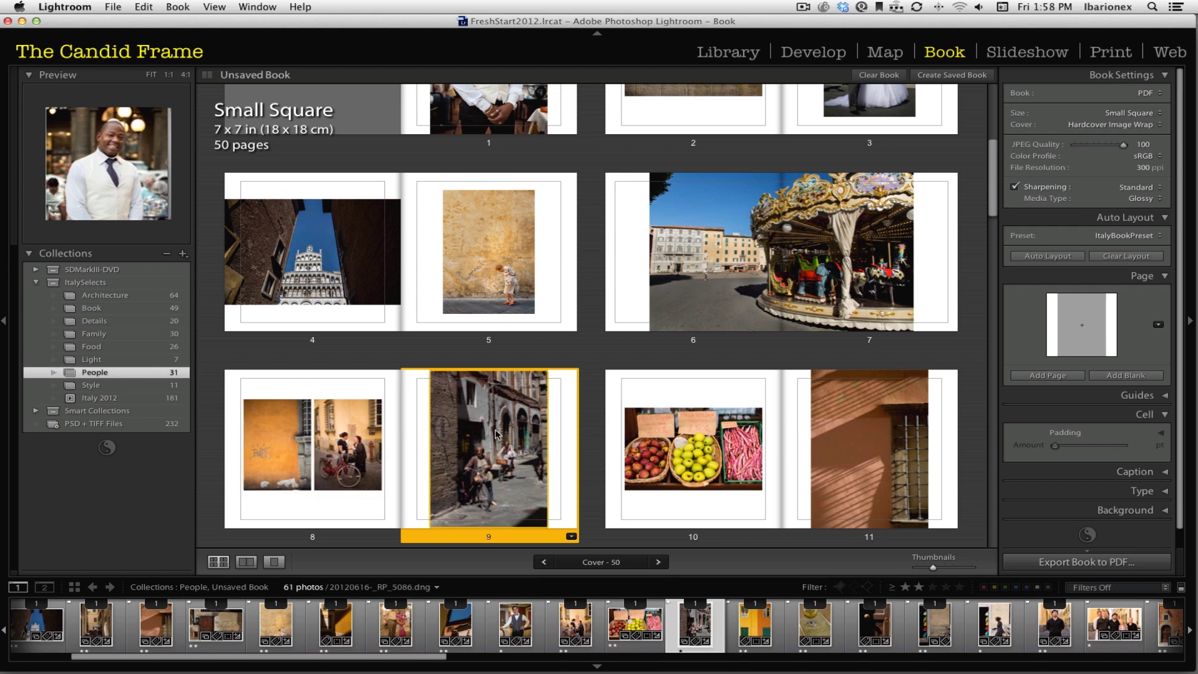
{"action": "left_click", "coordinate": [575, 448]}
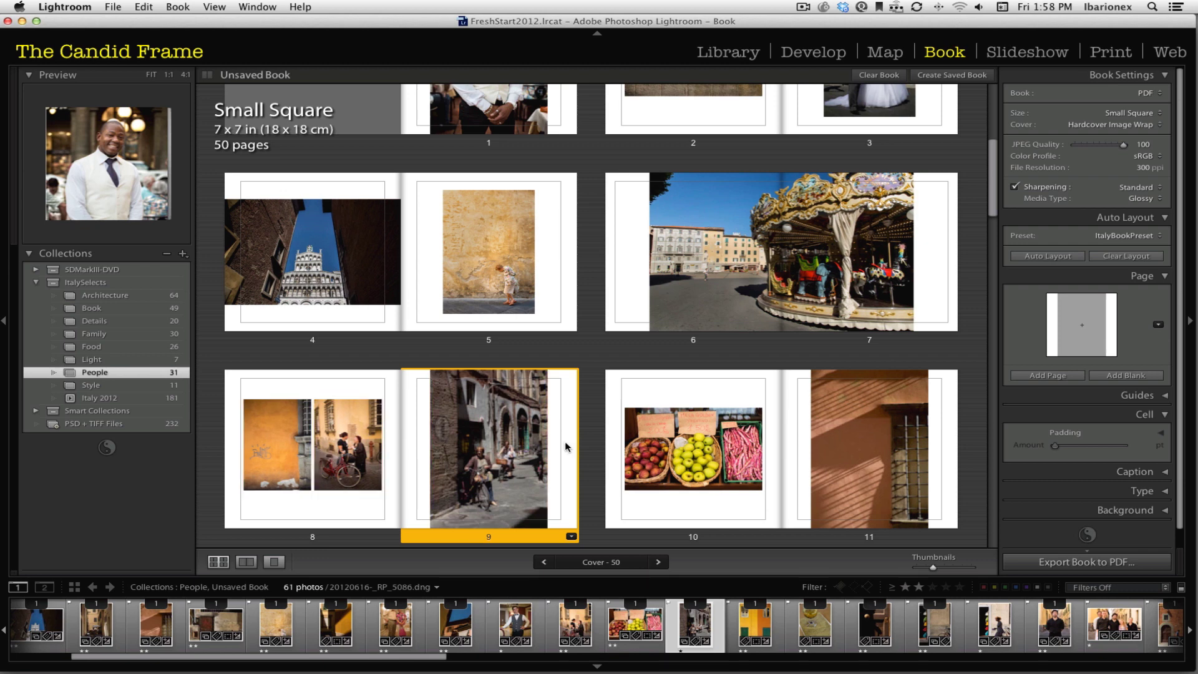
Step: Scroll the book down to pages 28–35 and select the beach photo on page 34
{"action": "left_click", "coordinate": [431, 462]}
{"action": "left_click", "coordinate": [976, 334]}
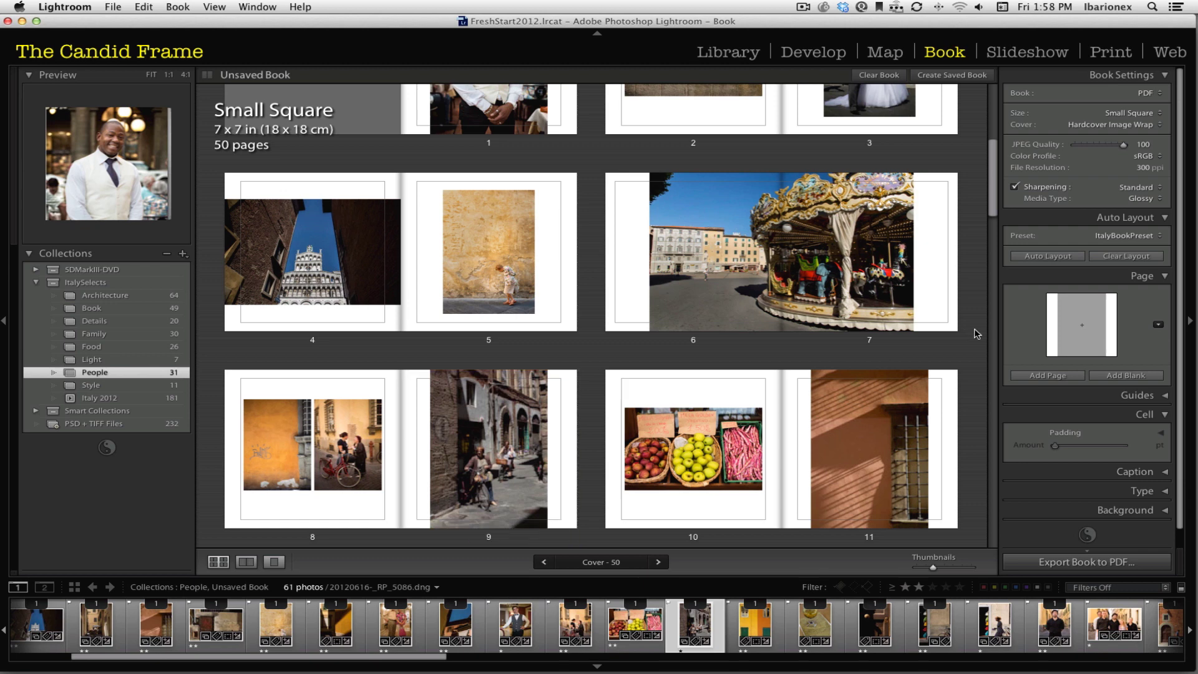
{"action": "scroll", "coordinate": [979, 348], "scroll_direction": "down", "scroll_amount": 5}
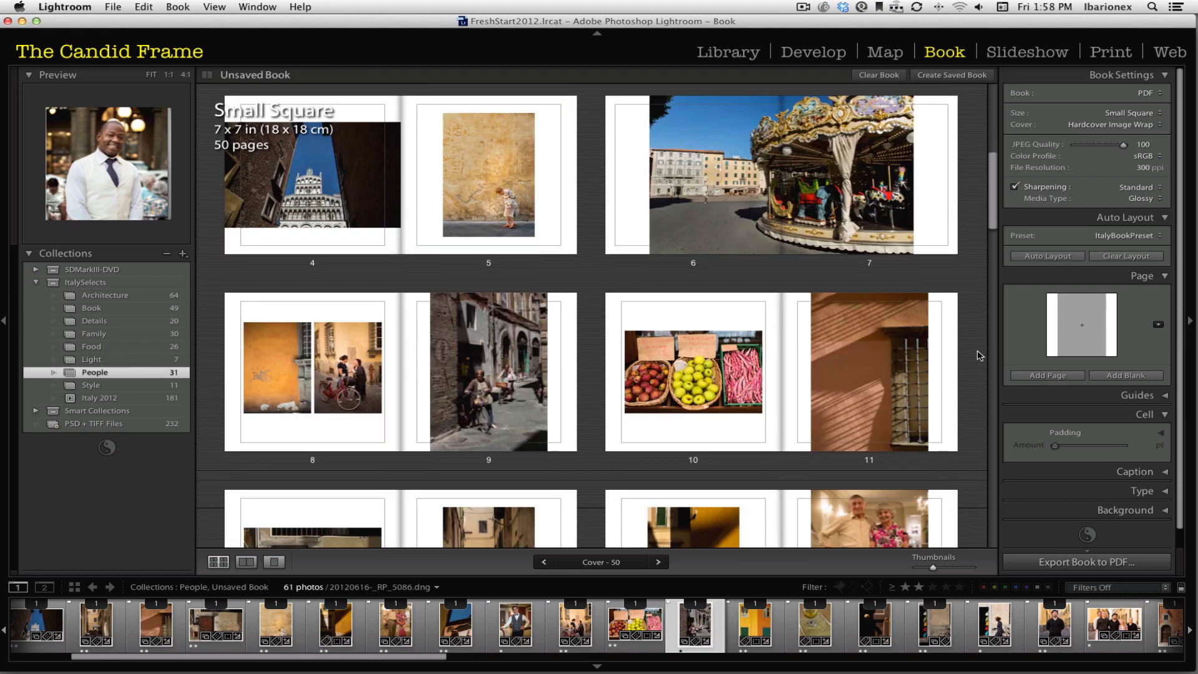
{"action": "scroll", "coordinate": [979, 356], "scroll_direction": "down", "scroll_amount": 5}
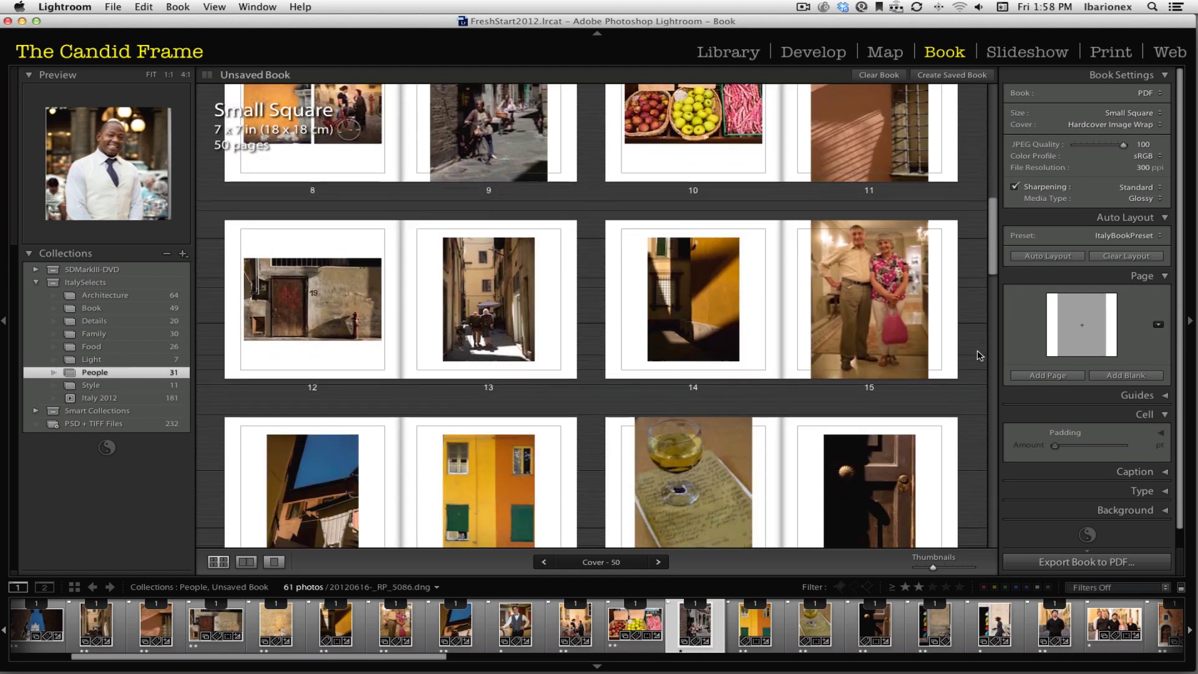
{"action": "scroll", "coordinate": [978, 356], "scroll_direction": "down", "scroll_amount": 2}
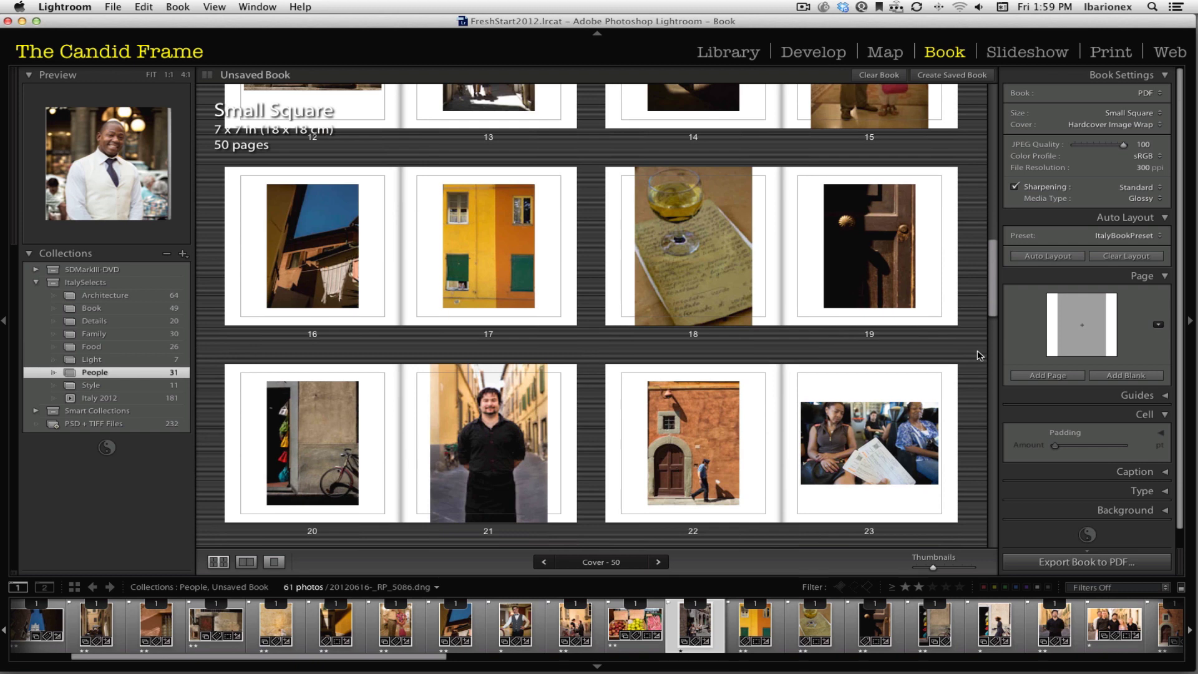
{"action": "scroll", "coordinate": [978, 356], "scroll_direction": "down", "scroll_amount": 5}
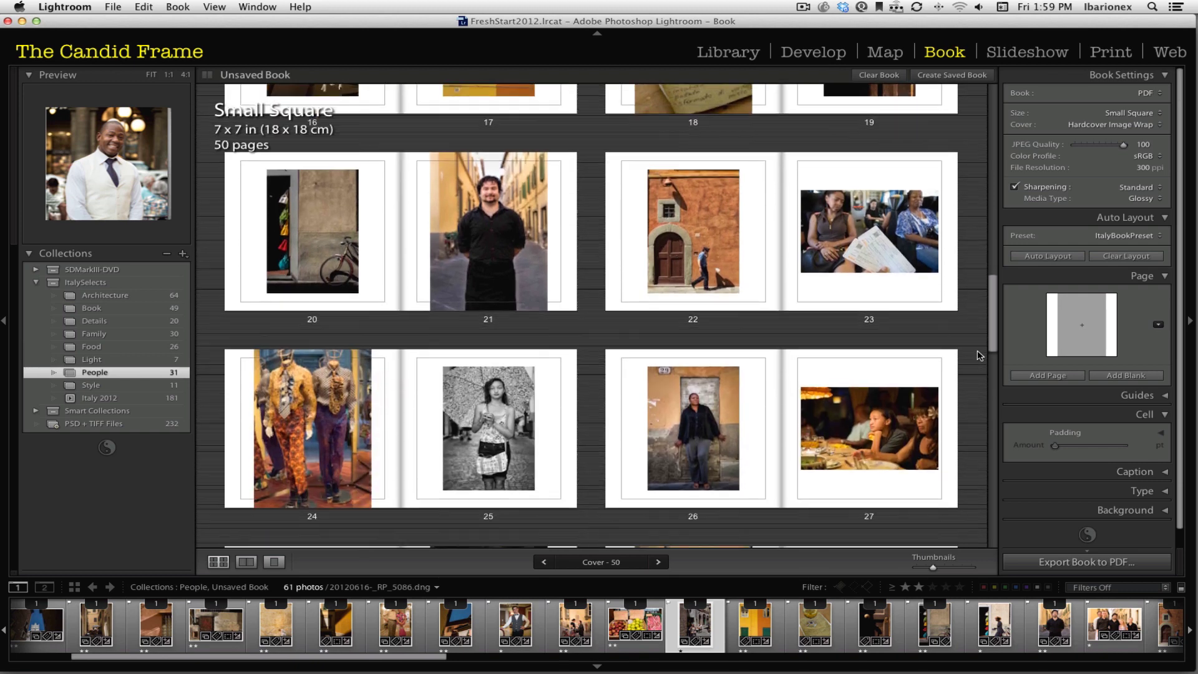
{"action": "scroll", "coordinate": [978, 356], "scroll_direction": "down", "scroll_amount": 3}
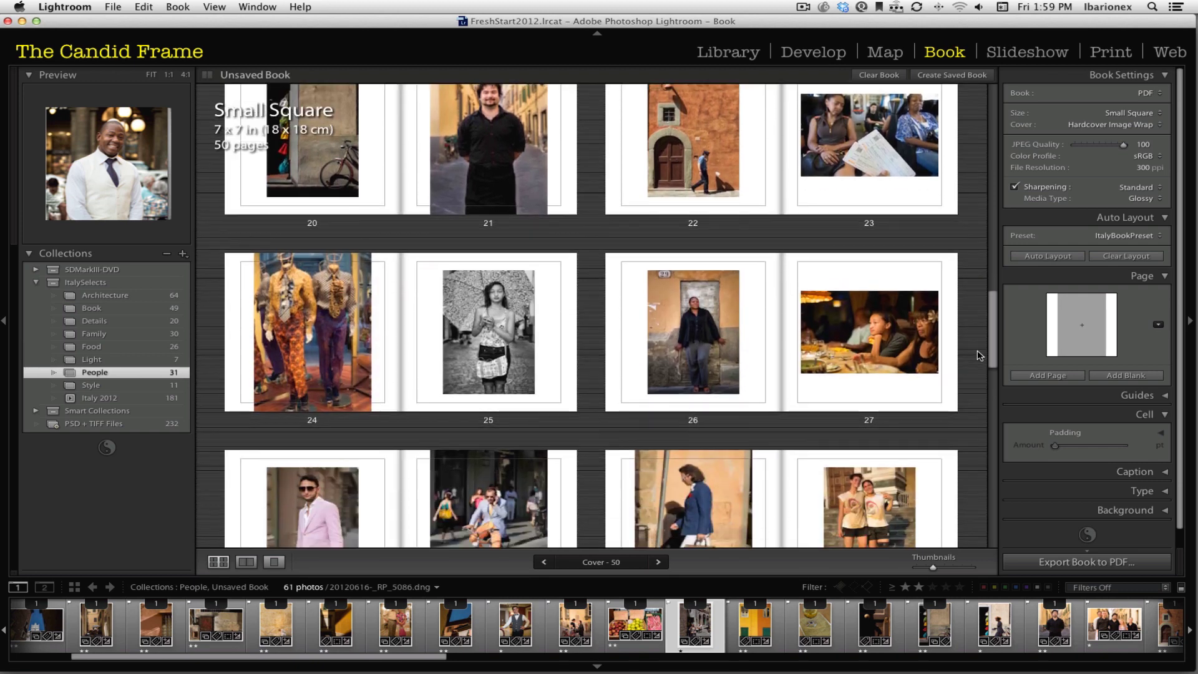
{"action": "scroll", "coordinate": [978, 355], "scroll_direction": "down", "scroll_amount": 1}
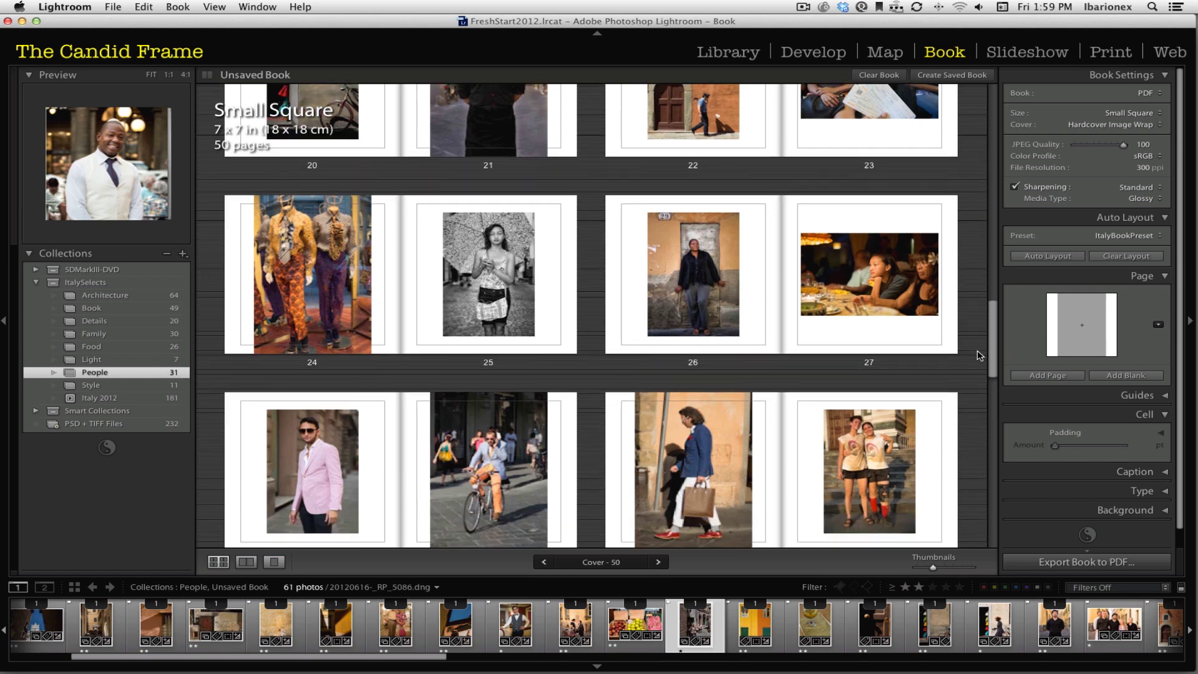
{"action": "scroll", "coordinate": [978, 355], "scroll_direction": "down", "scroll_amount": 7}
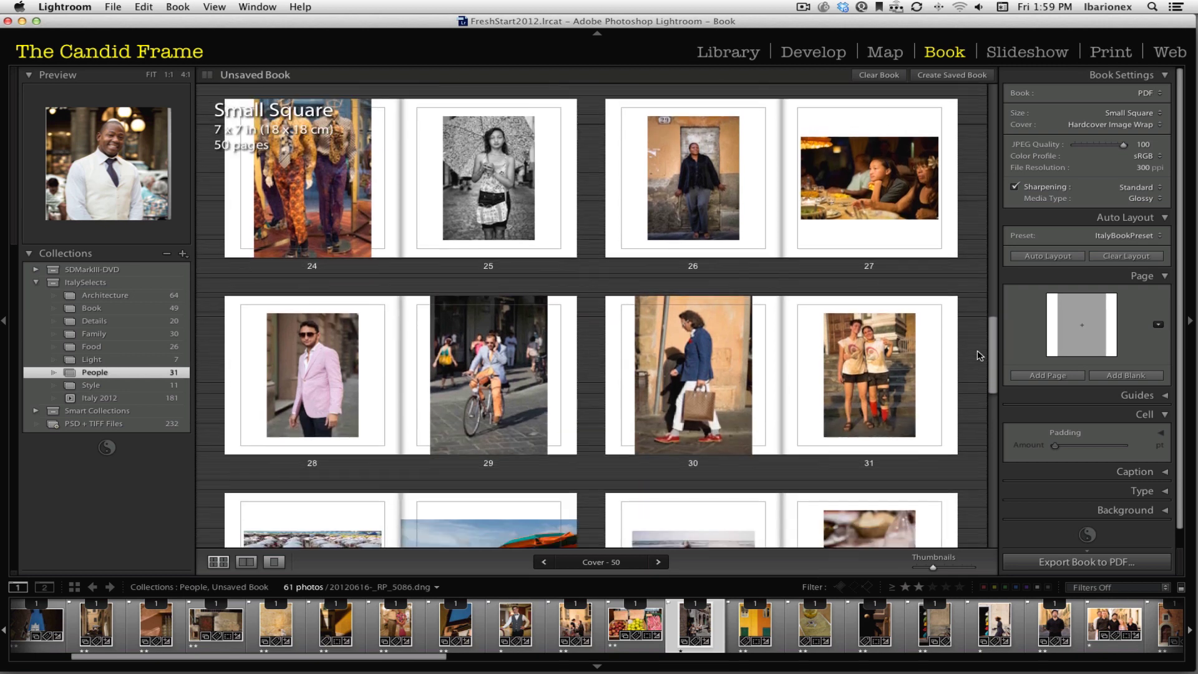
{"action": "scroll", "coordinate": [978, 355], "scroll_direction": "down", "scroll_amount": 2}
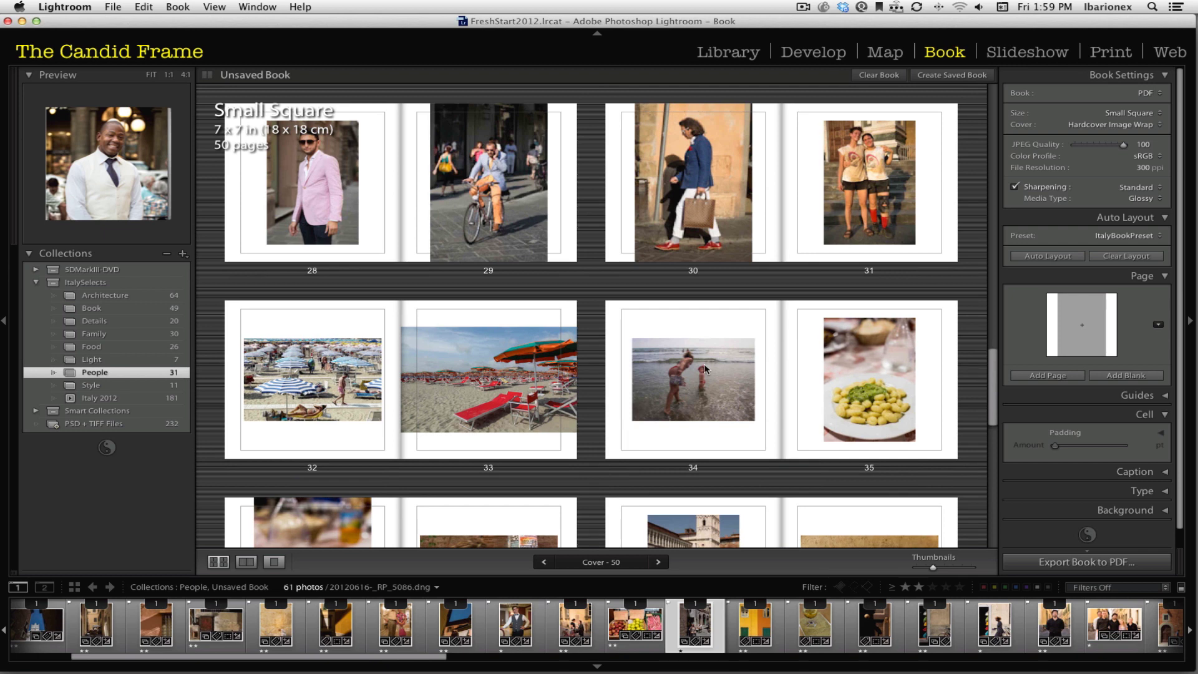
{"action": "left_click", "coordinate": [684, 363]}
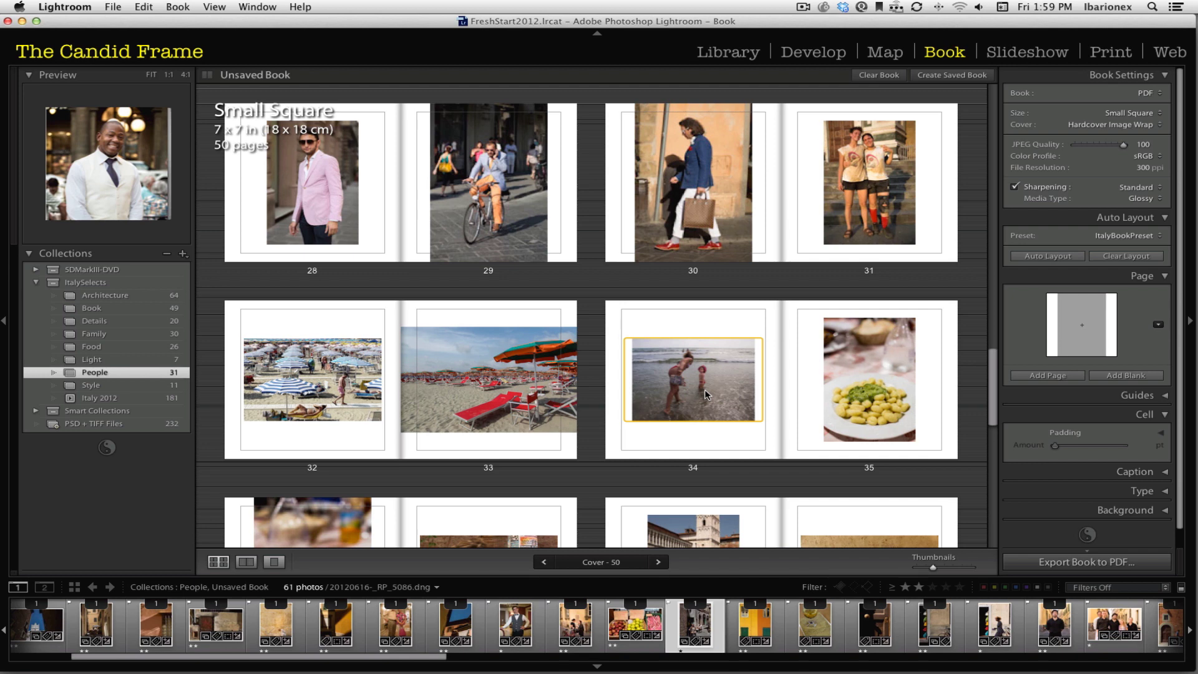
Step: Give page 34's beach photo a larger single-photo layout
{"action": "left_click", "coordinate": [885, 380]}
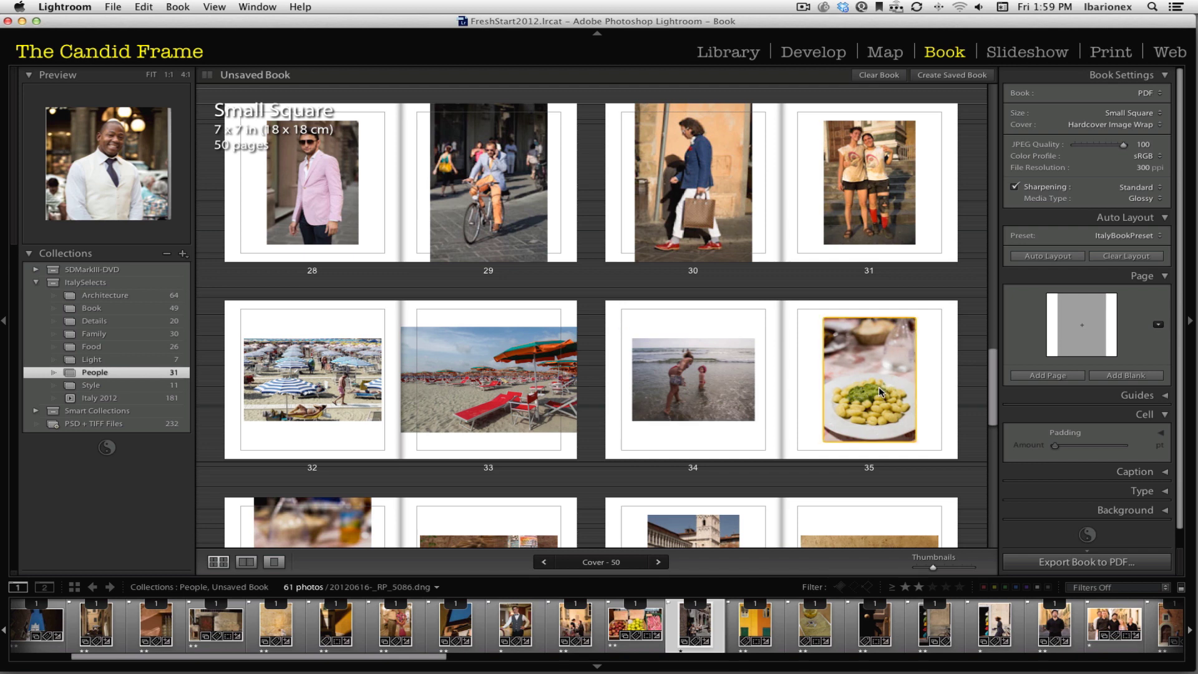
{"action": "left_click", "coordinate": [705, 405]}
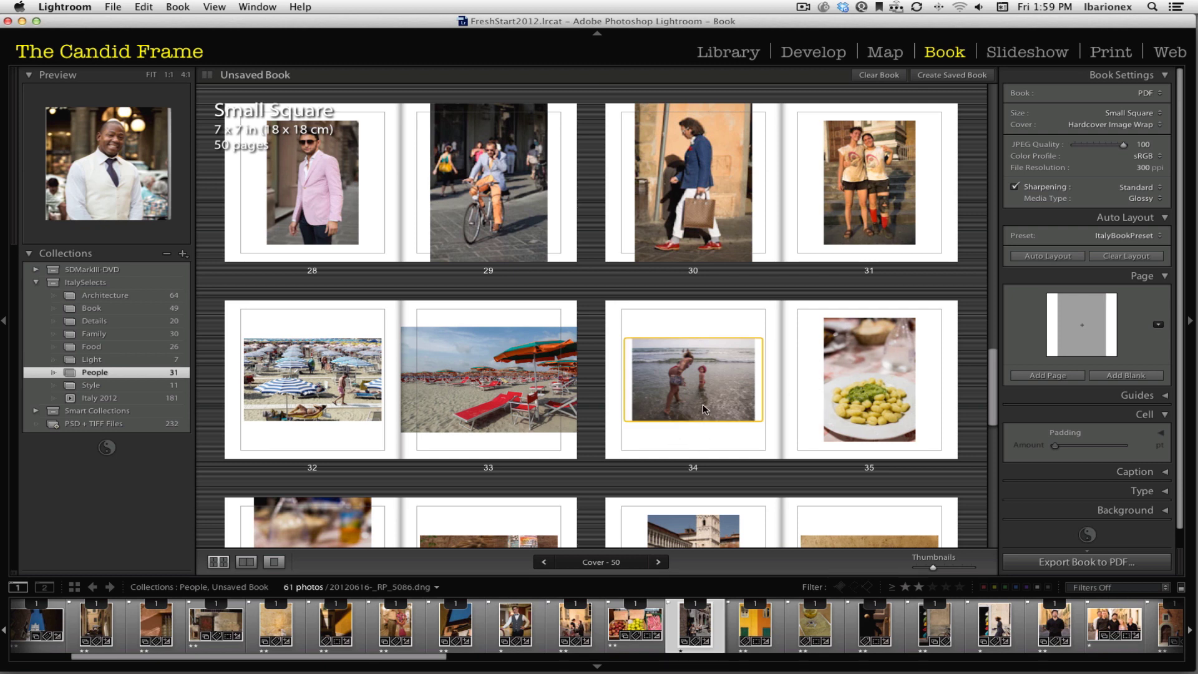
{"action": "left_click", "coordinate": [849, 416]}
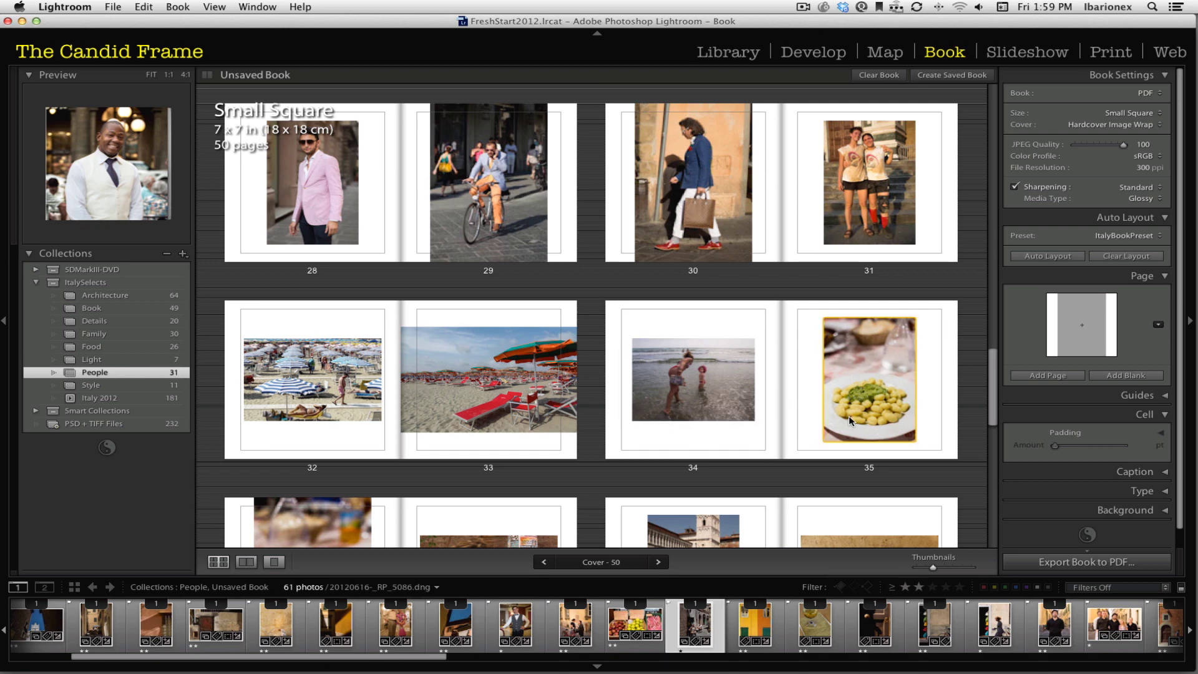
{"action": "left_click", "coordinate": [802, 431]}
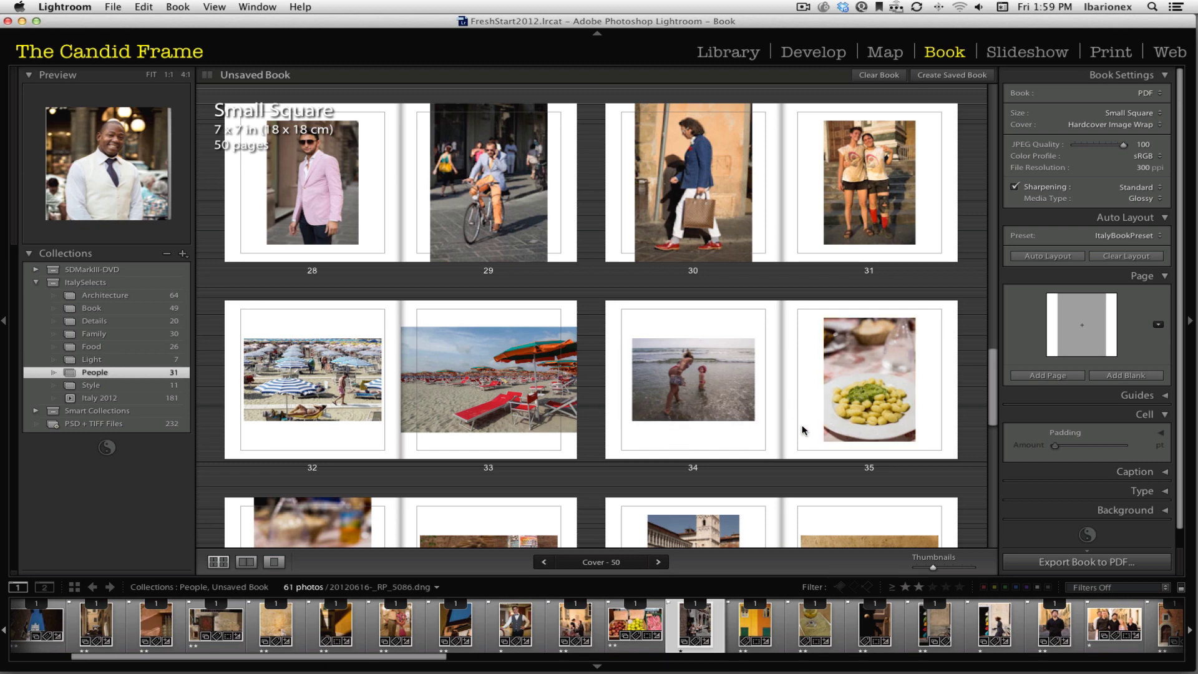
{"action": "left_click", "coordinate": [712, 398]}
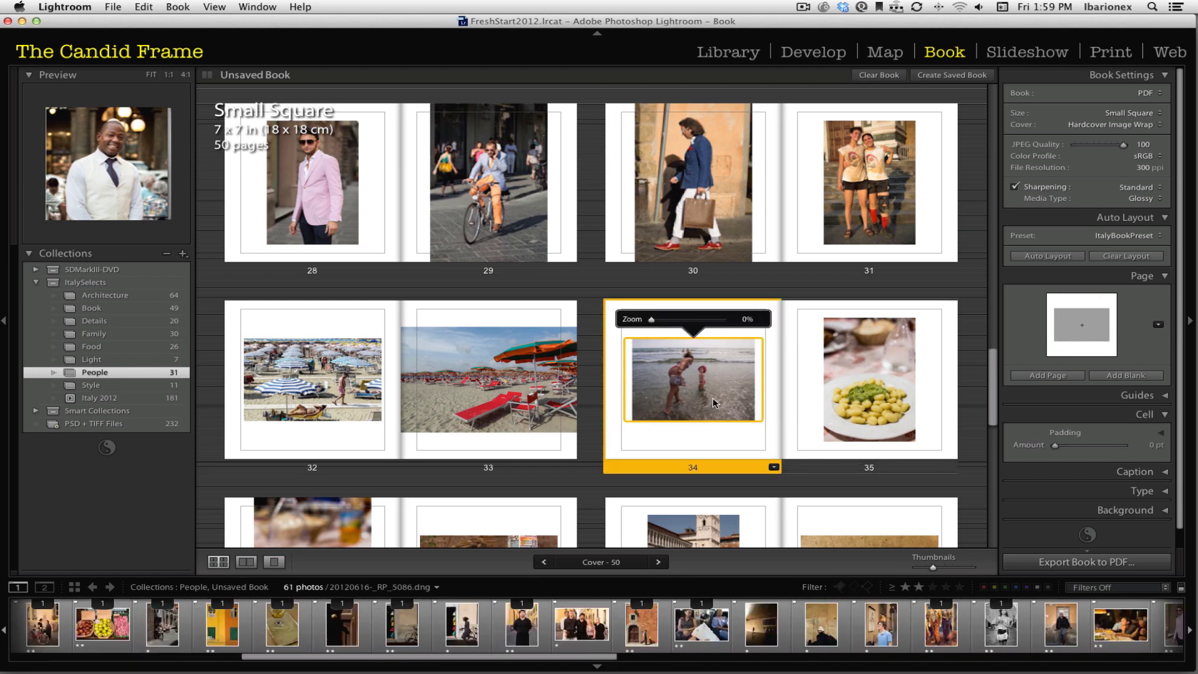
{"action": "left_click", "coordinate": [774, 468]}
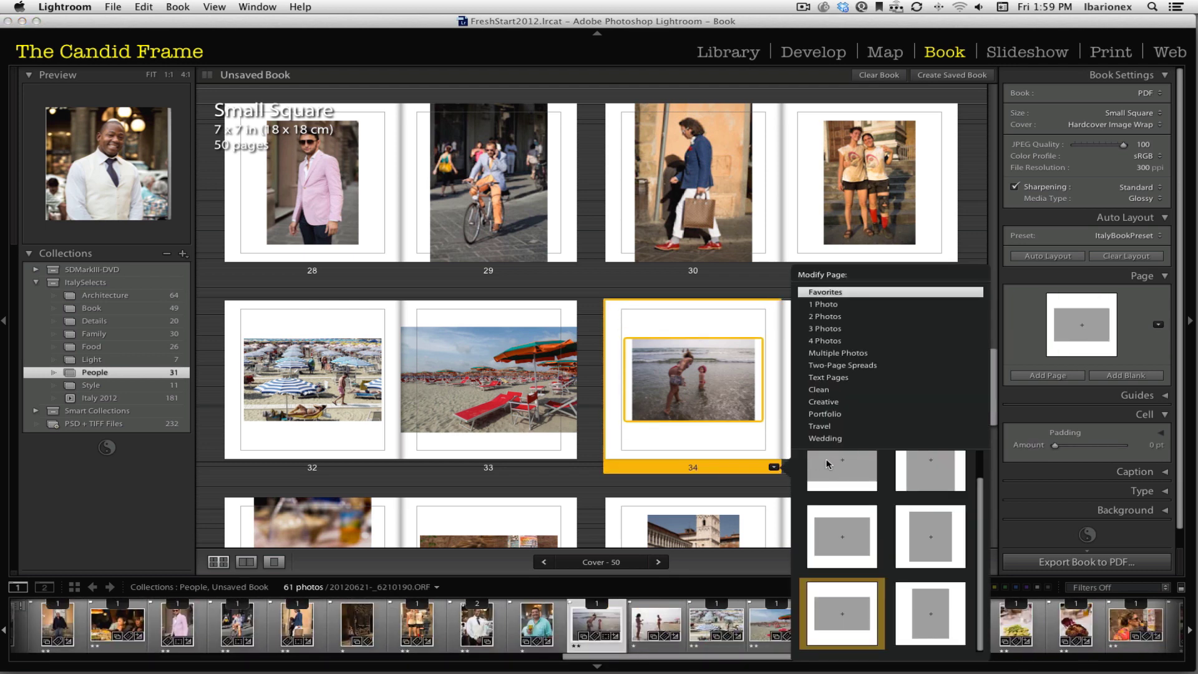
{"action": "left_click", "coordinate": [833, 463]}
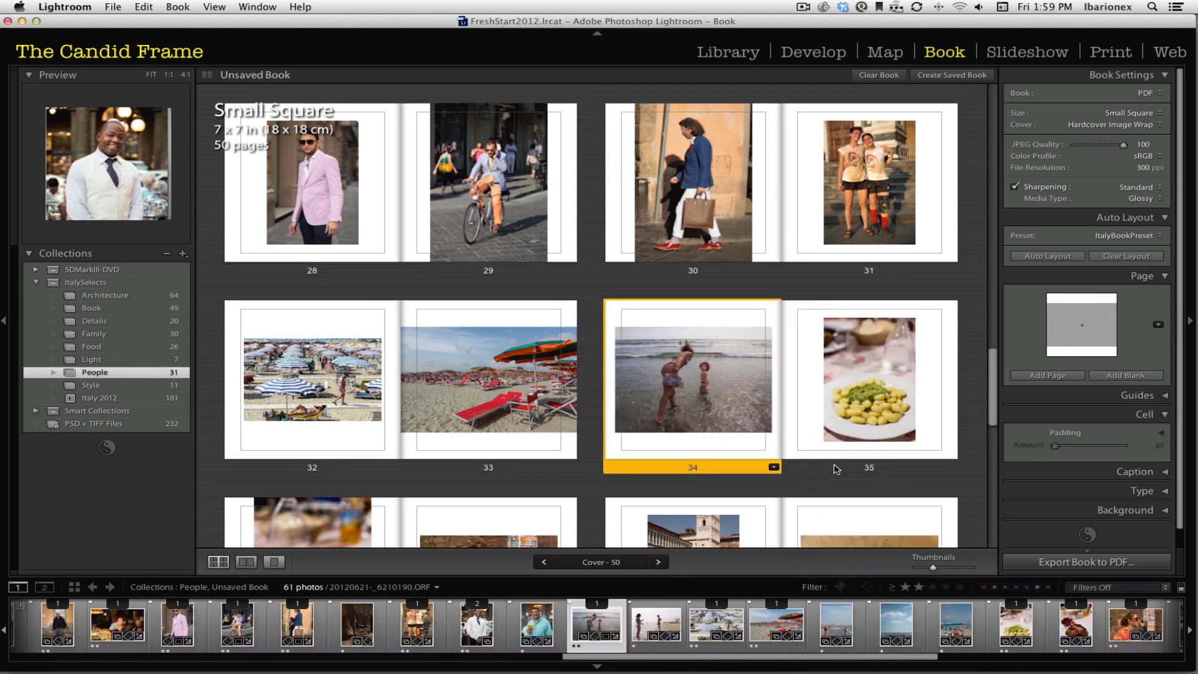
Step: Review page 34's photo options and layout choices, leaving its layout unchanged
{"action": "left_click", "coordinate": [702, 360]}
{"action": "right_click", "coordinate": [705, 363]}
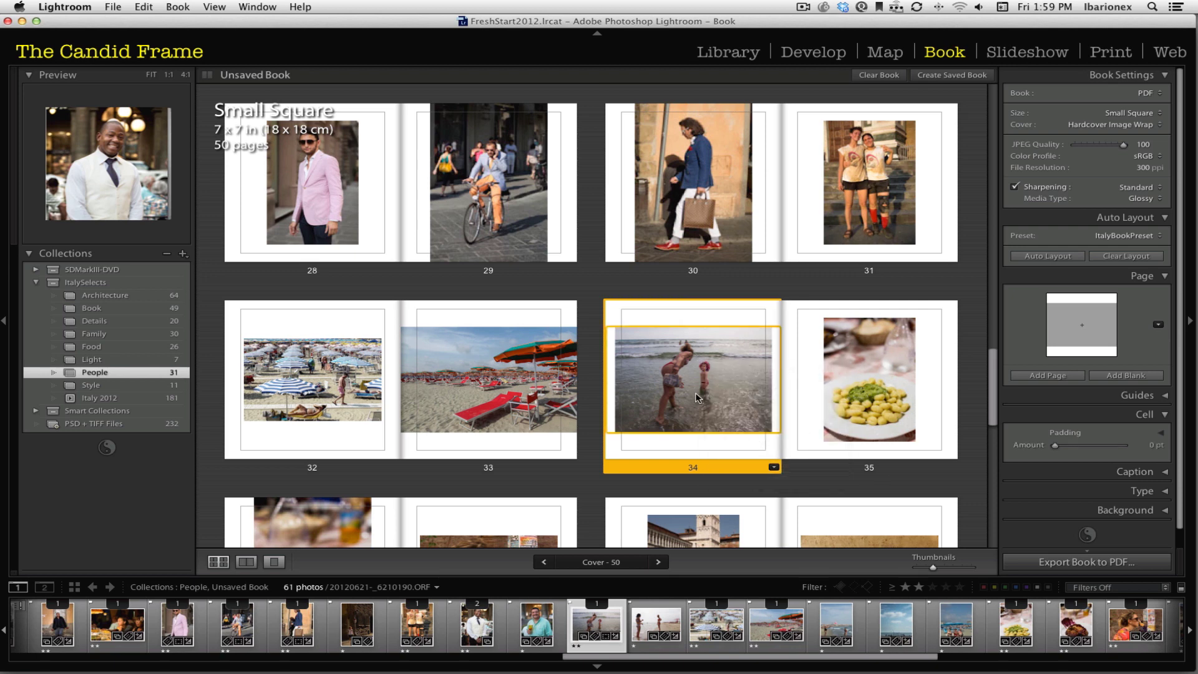
{"action": "left_click", "coordinate": [698, 397]}
{"action": "left_click", "coordinate": [774, 468]}
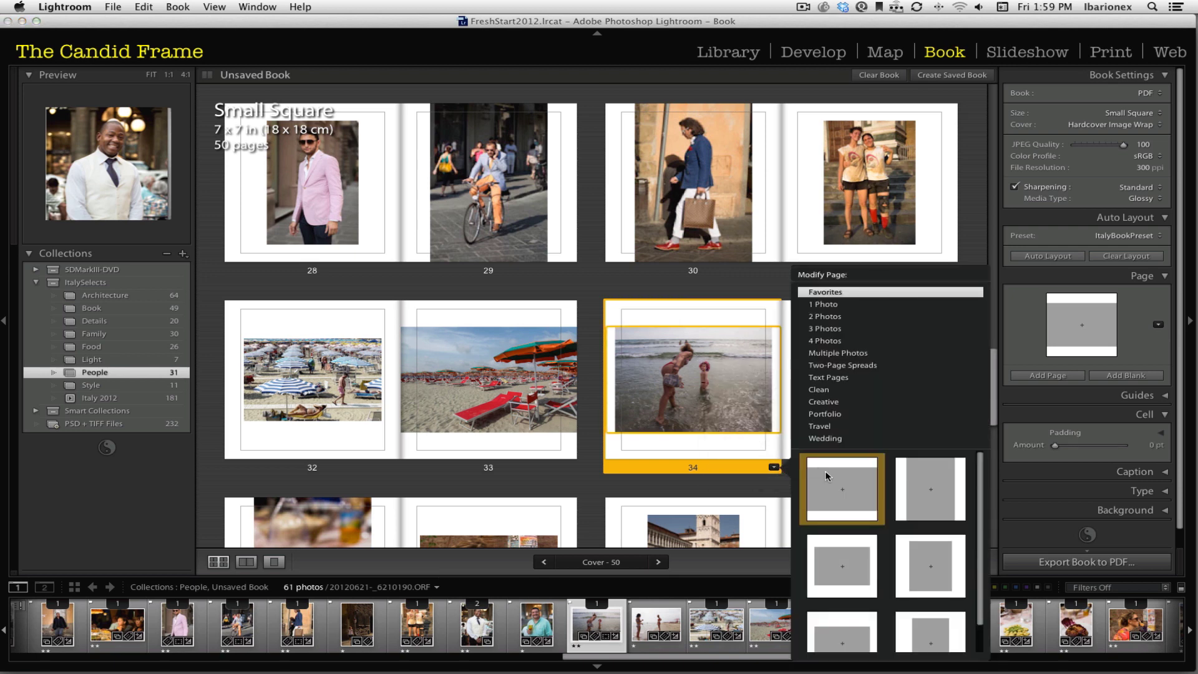
{"action": "left_click", "coordinate": [837, 487]}
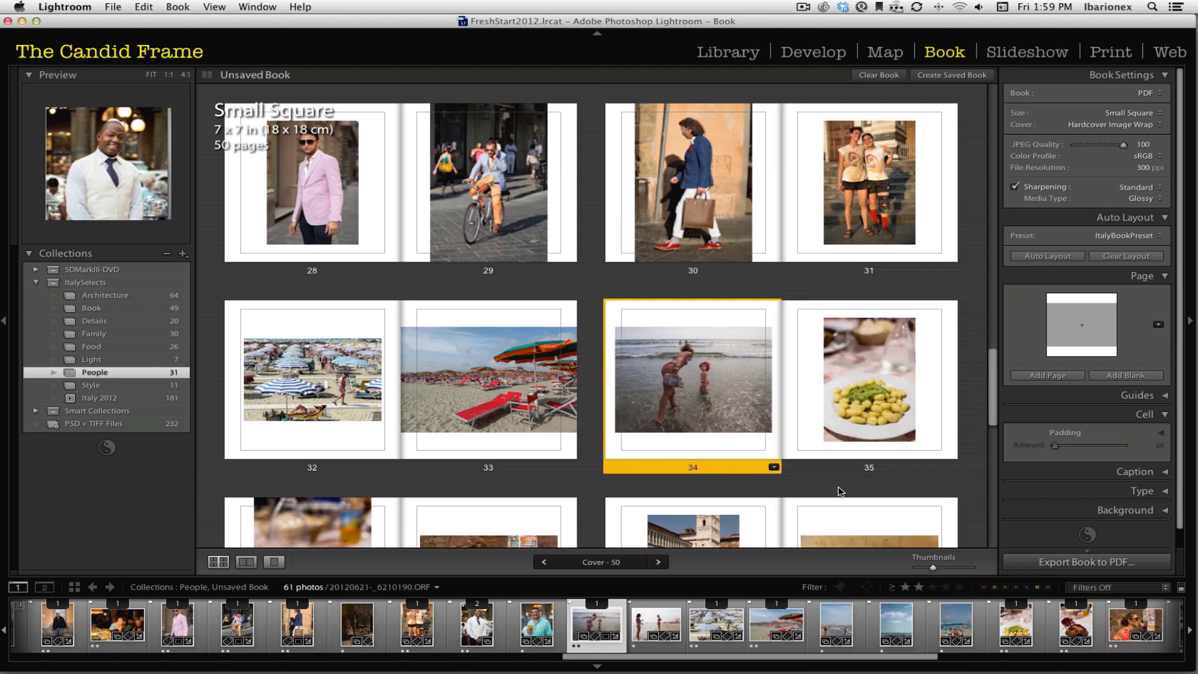
{"action": "left_click", "coordinate": [773, 467]}
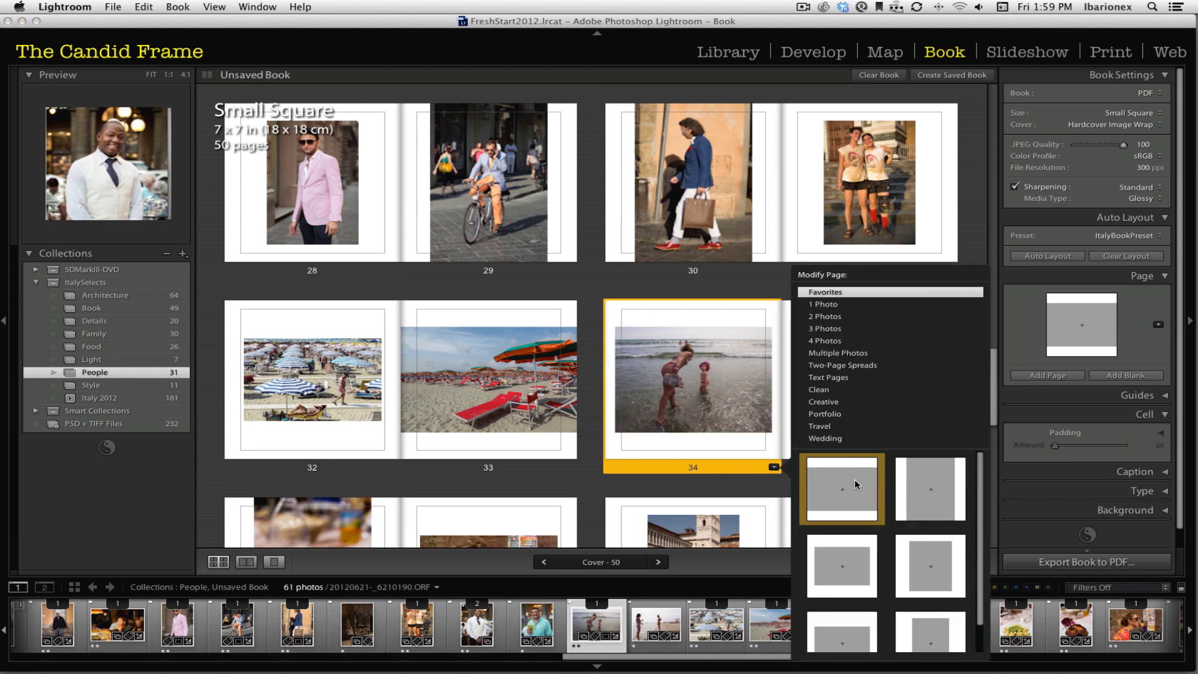
{"action": "left_click", "coordinate": [855, 484]}
{"action": "left_click", "coordinate": [680, 373]}
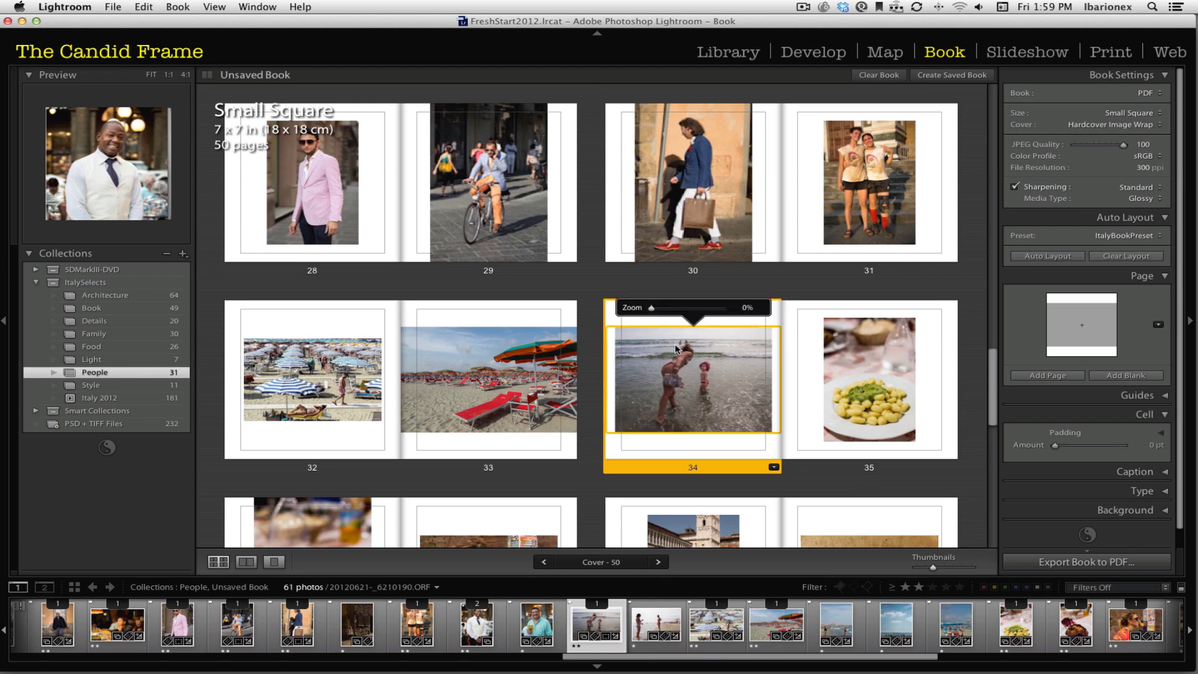
Step: Give page 35's food photo a tall full-page single-photo layout
{"action": "left_click", "coordinate": [846, 448]}
{"action": "left_click", "coordinate": [872, 422]}
{"action": "left_click", "coordinate": [951, 467]}
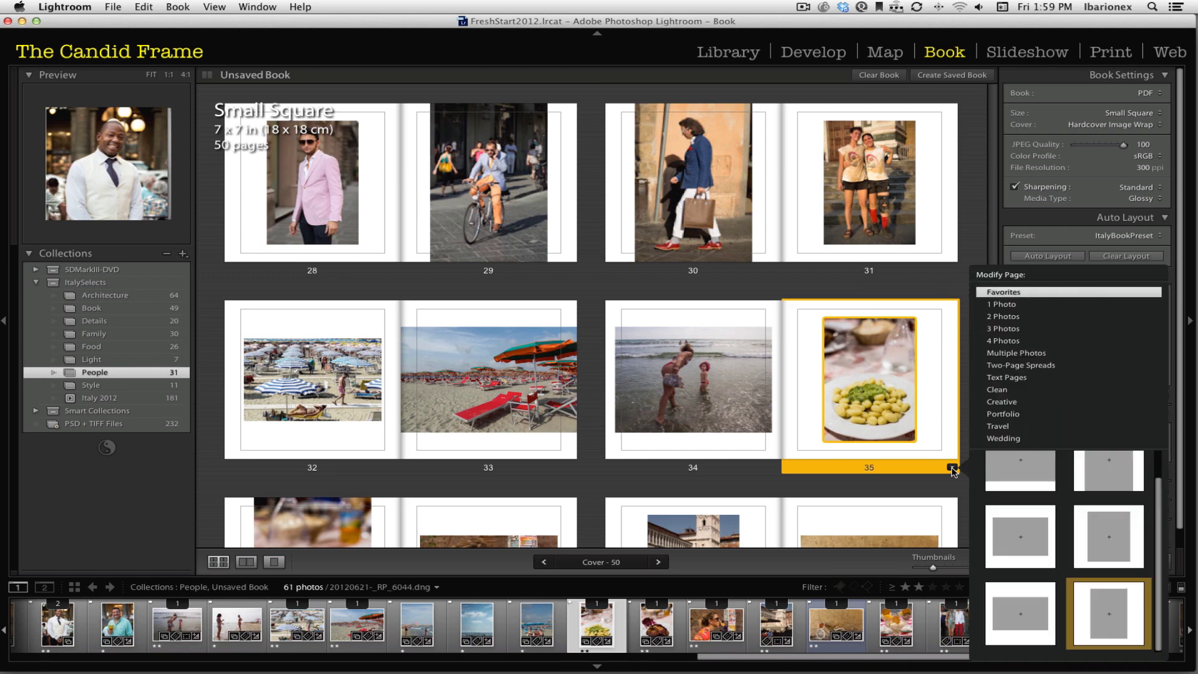
{"action": "scroll", "coordinate": [1069, 493], "scroll_direction": "up", "scroll_amount": 2}
{"action": "left_click", "coordinate": [1098, 492]}
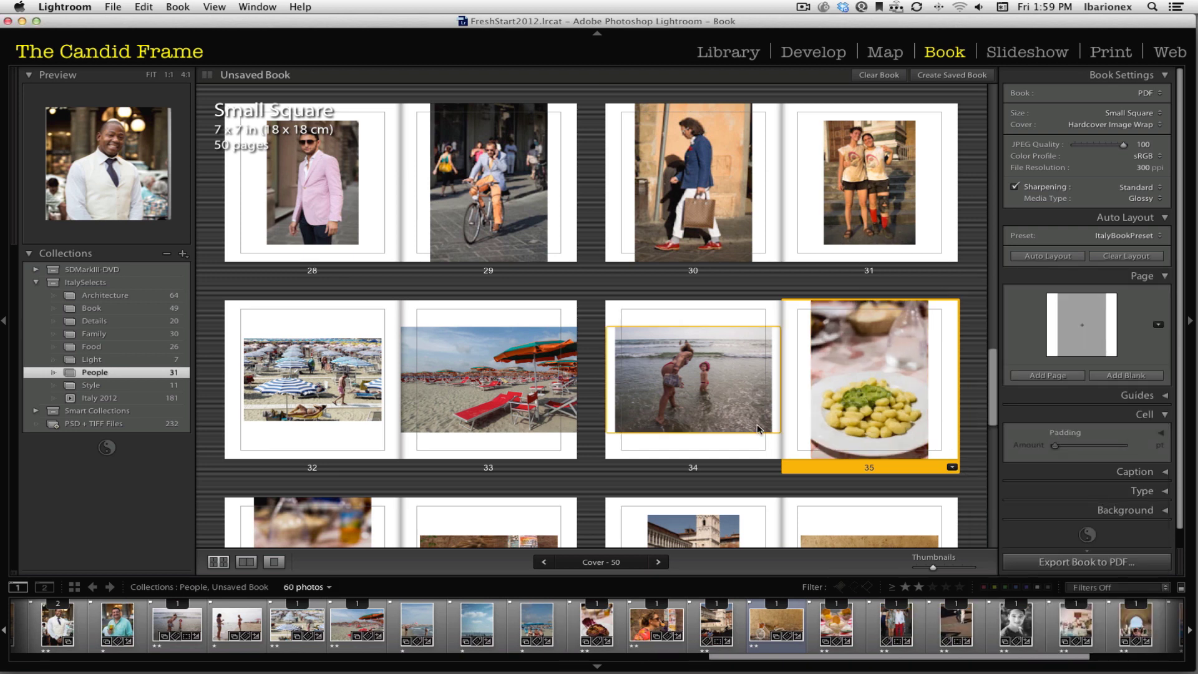
{"action": "left_click", "coordinate": [723, 471]}
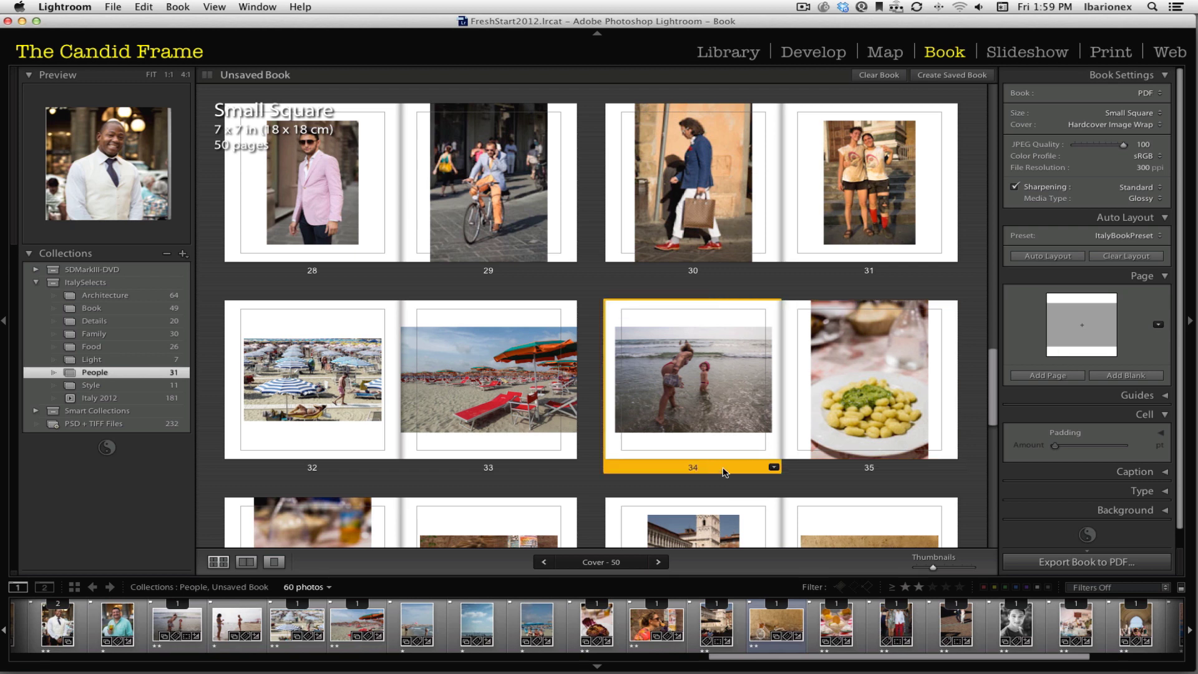
Step: Drag the woman's photo from page 37 onto page 36, swapping it with the meat dish
{"action": "scroll", "coordinate": [608, 405], "scroll_direction": "down", "scroll_amount": 3}
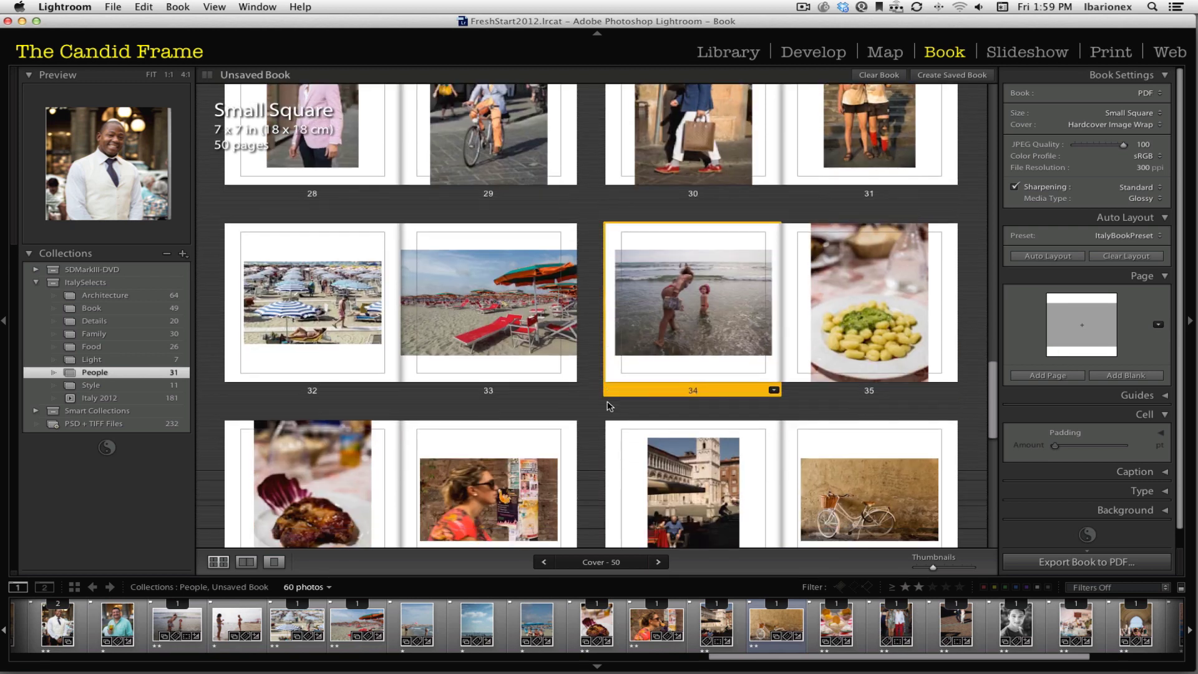
{"action": "scroll", "coordinate": [608, 406], "scroll_direction": "down", "scroll_amount": 2}
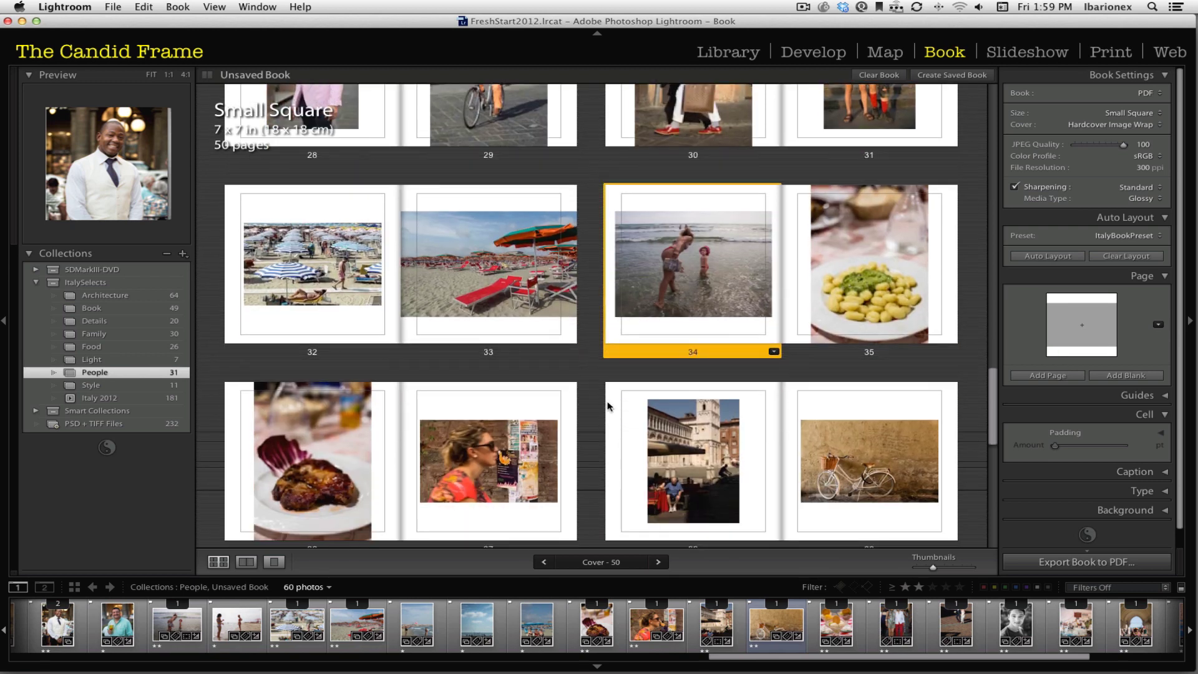
{"action": "scroll", "coordinate": [608, 406], "scroll_direction": "down", "scroll_amount": 2}
{"action": "scroll", "coordinate": [608, 405], "scroll_direction": "up", "scroll_amount": 5}
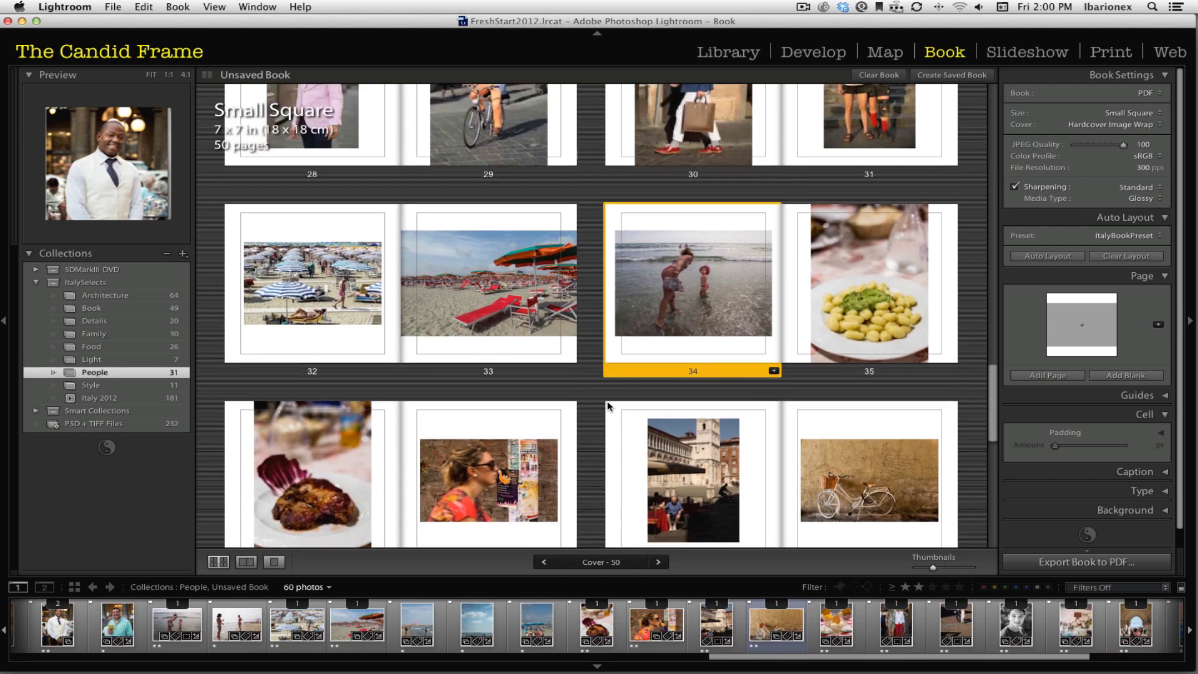
{"action": "scroll", "coordinate": [608, 405], "scroll_direction": "up", "scroll_amount": 3}
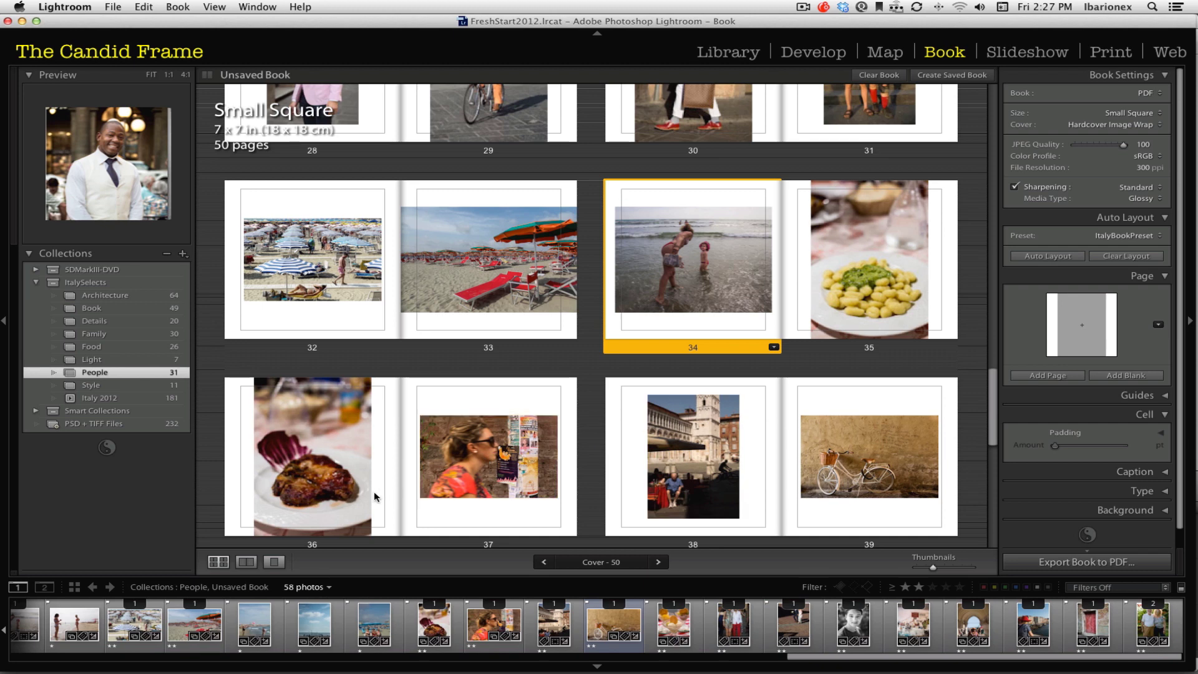
{"action": "left_click", "coordinate": [479, 472]}
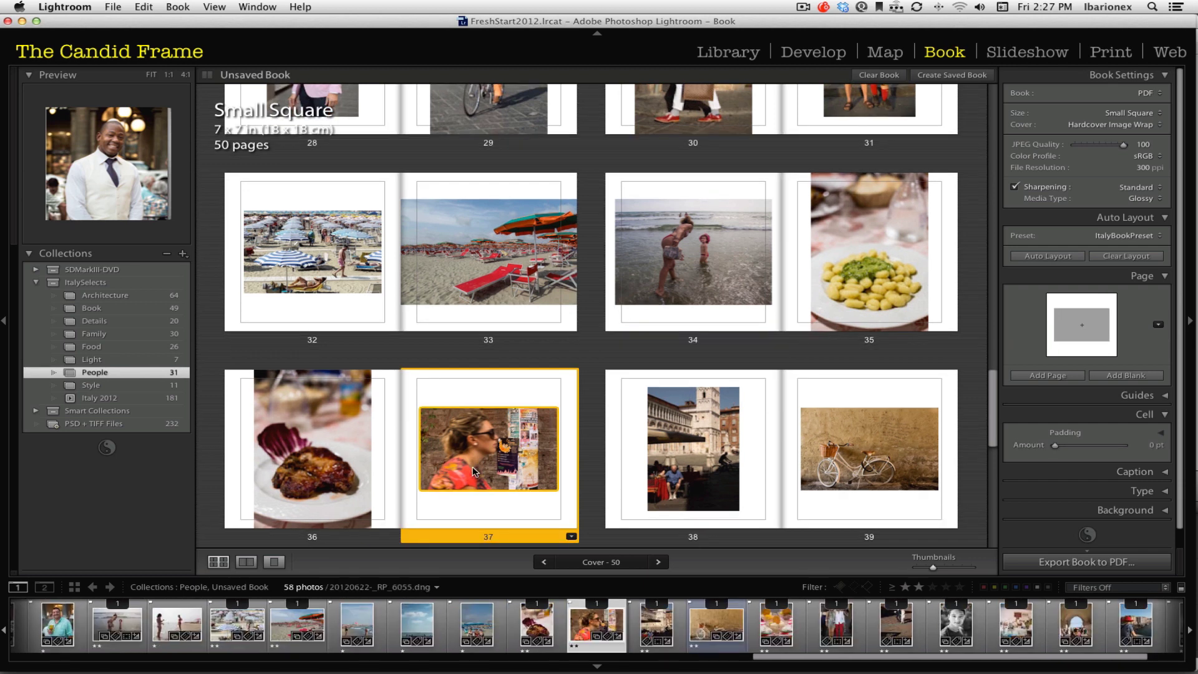
{"action": "left_click_drag", "start_coordinate": [479, 472], "coordinate": [359, 474]}
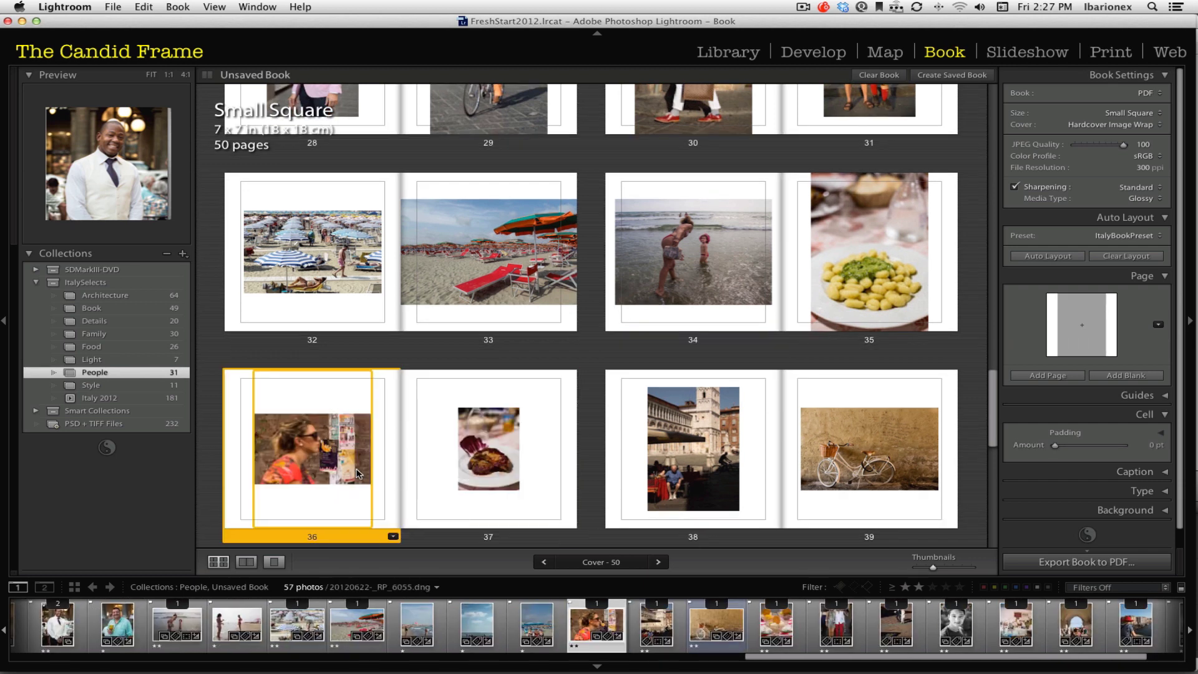
{"action": "left_click", "coordinate": [359, 473]}
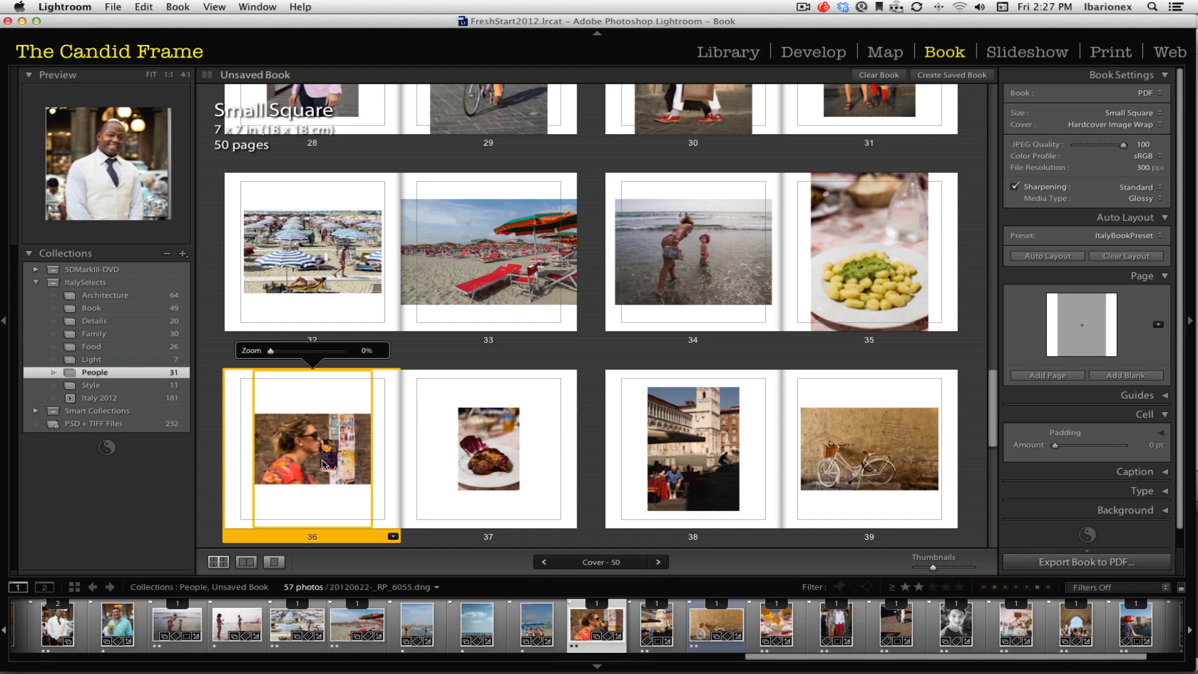
{"action": "left_click", "coordinate": [486, 454]}
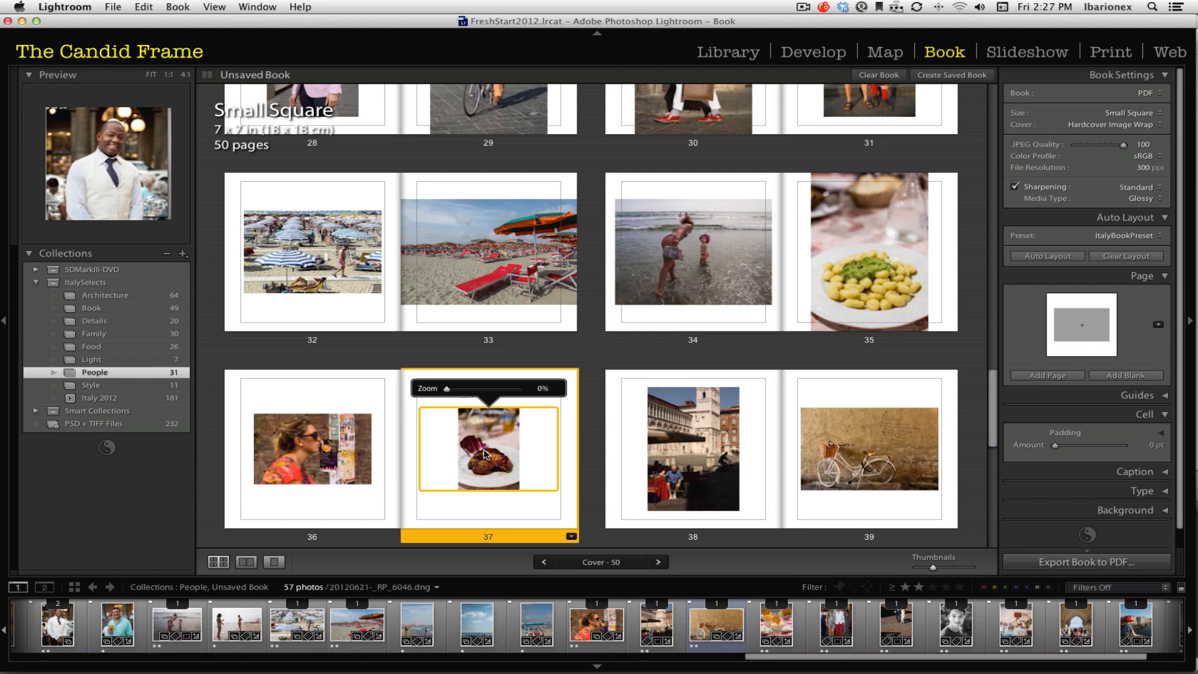
Step: Move the cyclist photo from page 29 onto page 37
{"action": "scroll", "coordinate": [486, 453], "scroll_direction": "up", "scroll_amount": 3}
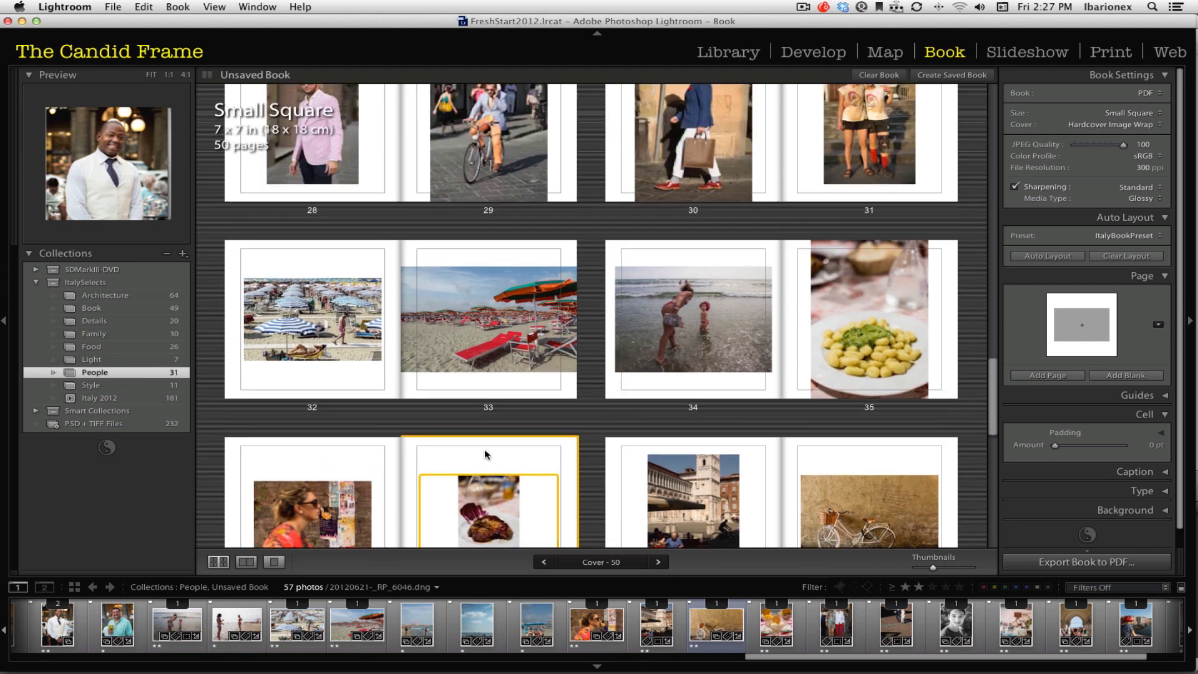
{"action": "scroll", "coordinate": [486, 453], "scroll_direction": "up", "scroll_amount": 3}
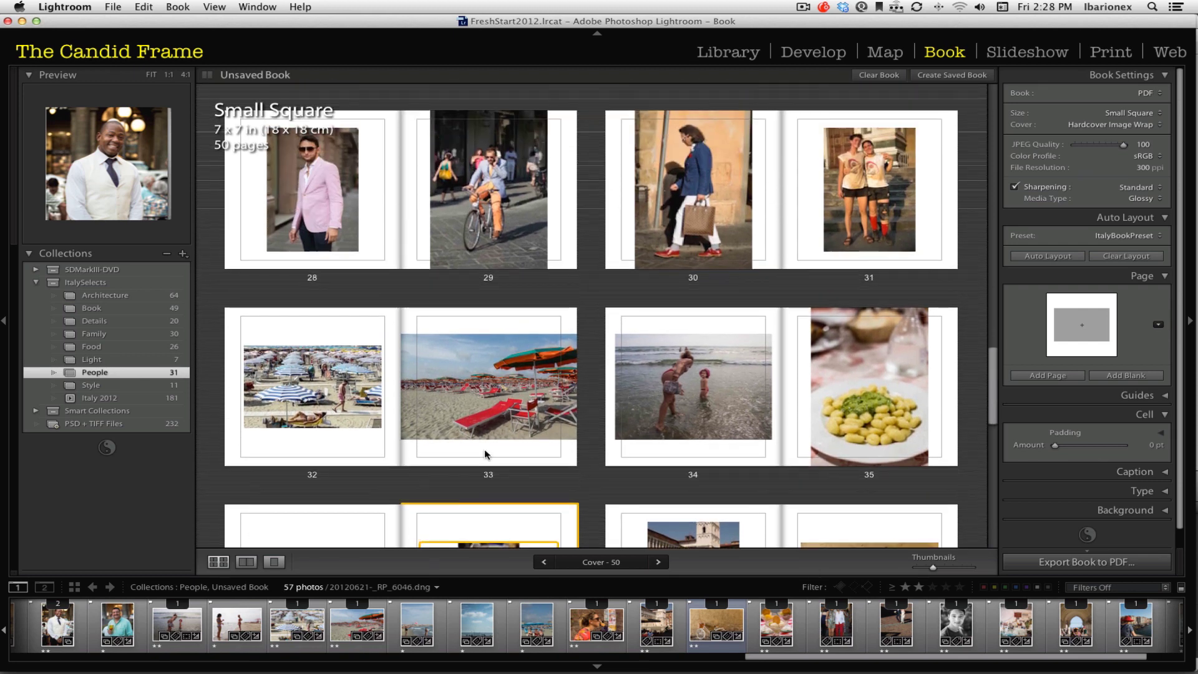
{"action": "scroll", "coordinate": [485, 447], "scroll_direction": "down", "scroll_amount": 1}
{"action": "left_click", "coordinate": [537, 171]}
{"action": "left_click_drag", "start_coordinate": [534, 460], "coordinate": [505, 514]}
Step: Check the cyclist photo on page 37 in single-page view, then return to multi-page view
{"action": "scroll", "coordinate": [505, 514], "scroll_direction": "down", "scroll_amount": 2}
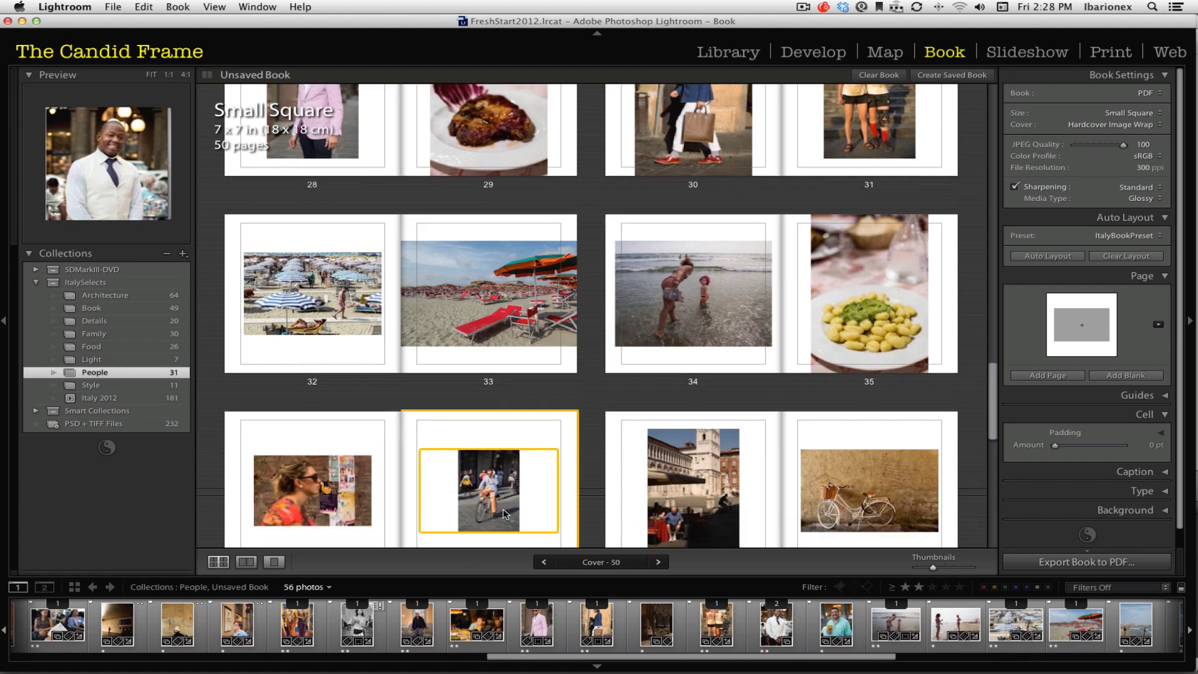
{"action": "scroll", "coordinate": [506, 514], "scroll_direction": "up", "scroll_amount": 2}
{"action": "scroll", "coordinate": [506, 514], "scroll_direction": "down", "scroll_amount": 4}
{"action": "scroll", "coordinate": [506, 514], "scroll_direction": "down", "scroll_amount": 2}
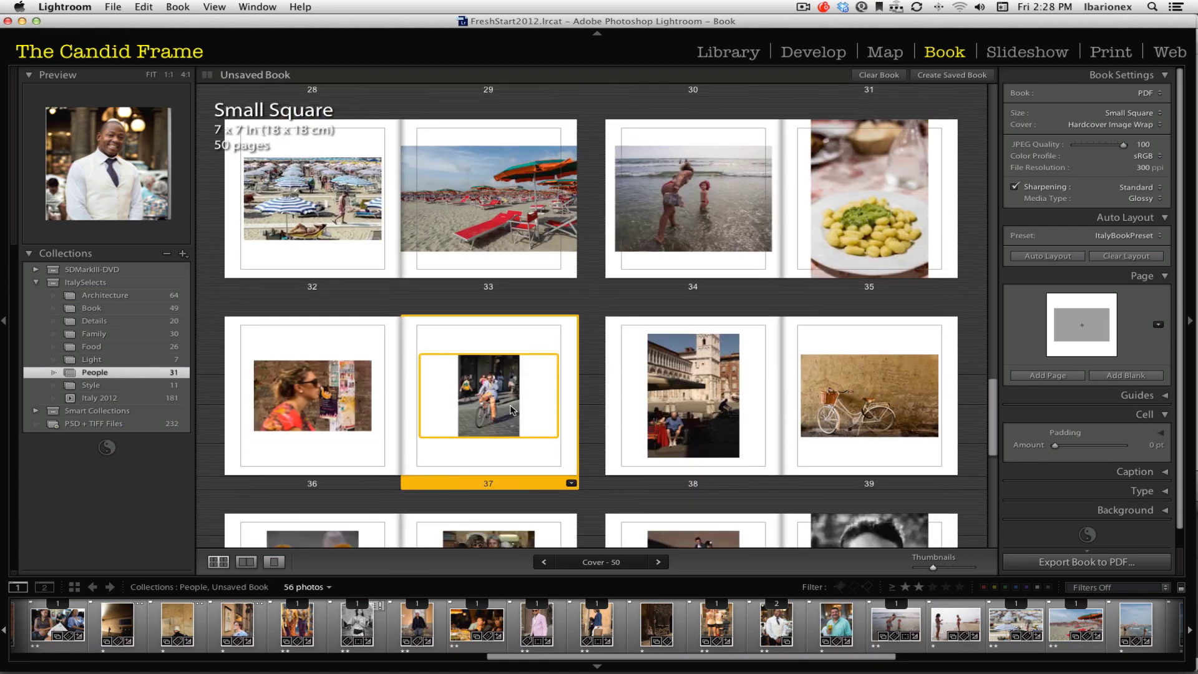
{"action": "double_click", "coordinate": [509, 403]}
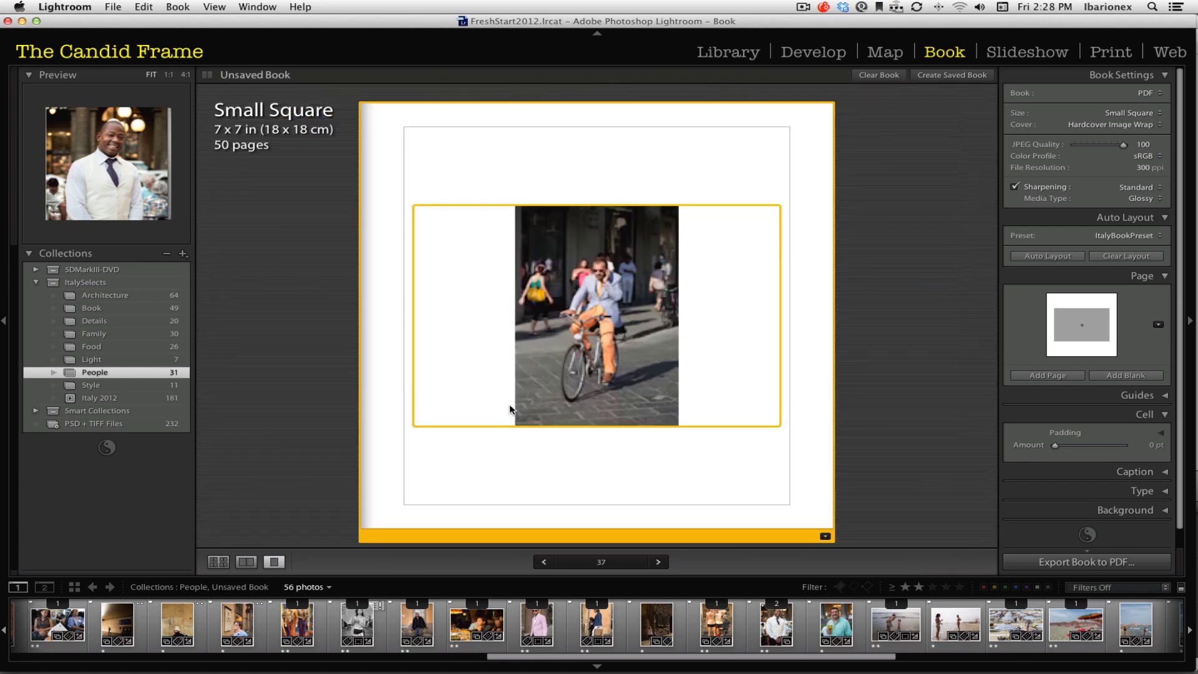
{"action": "left_click", "coordinate": [735, 406]}
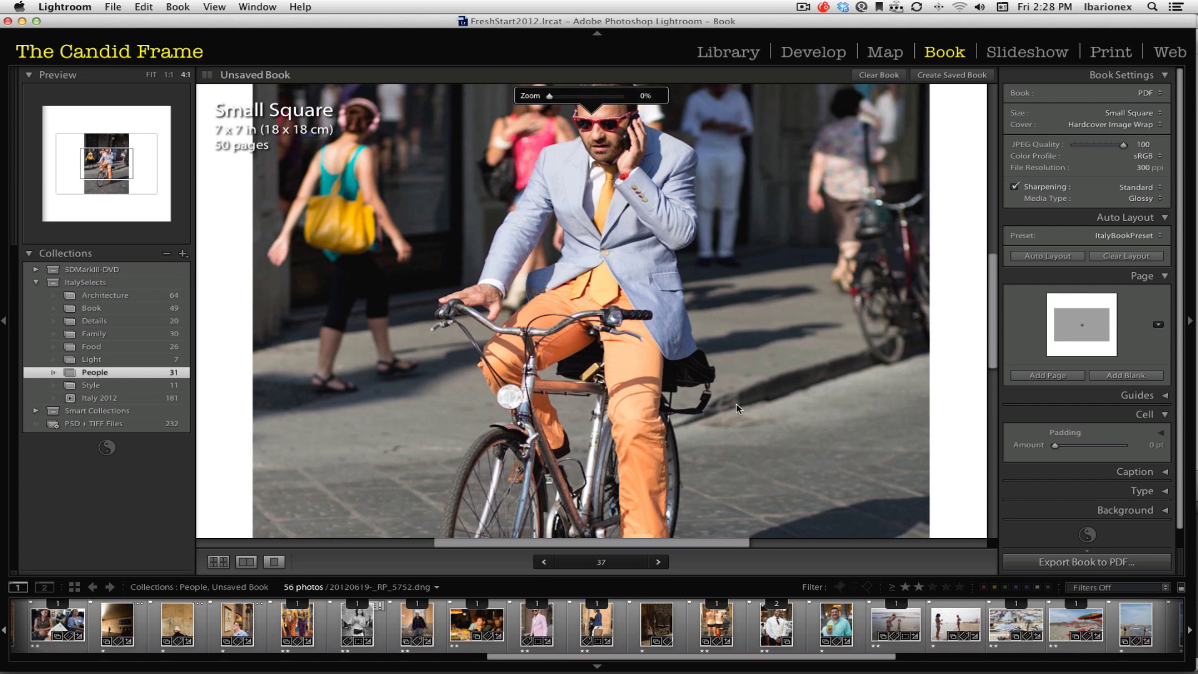
{"action": "left_click", "coordinate": [971, 409]}
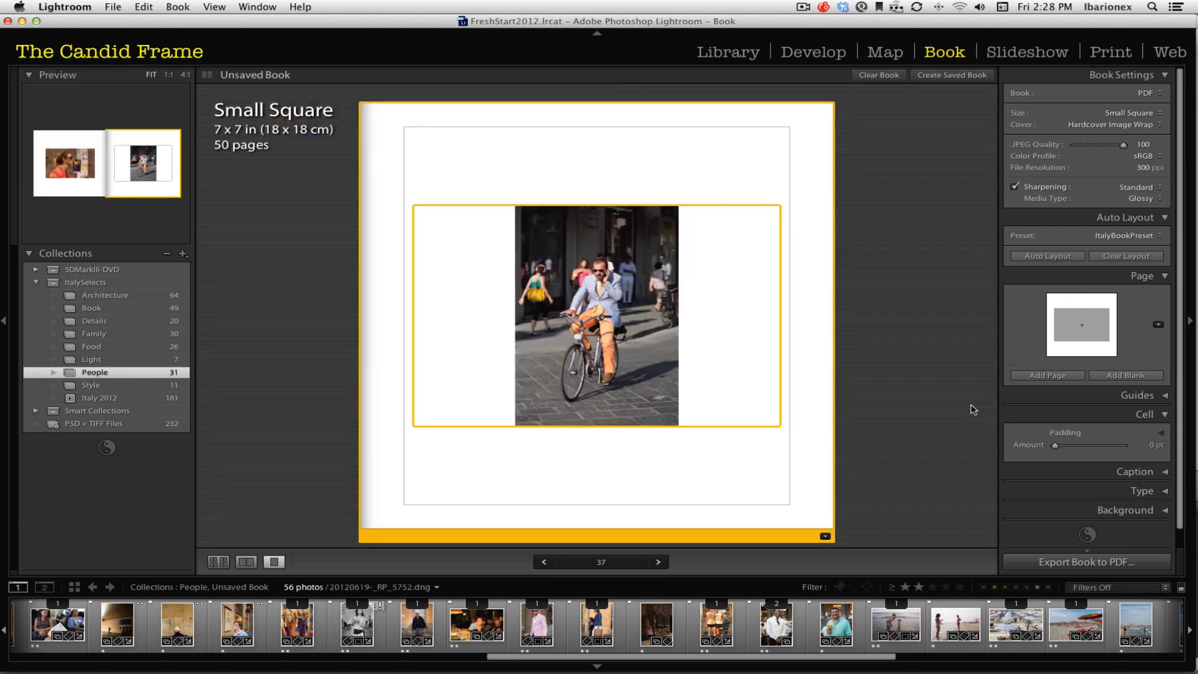
{"action": "left_click", "coordinate": [215, 563]}
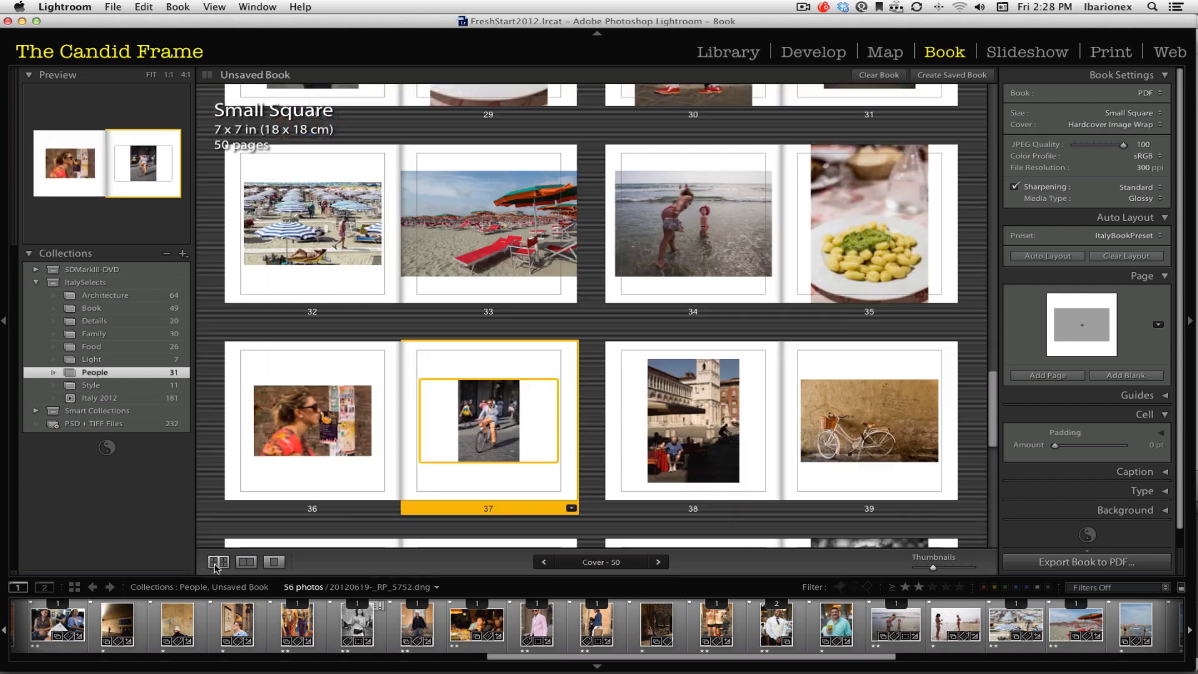
Step: Give page 37 a larger full-height single-photo layout
{"action": "left_click", "coordinate": [571, 509]}
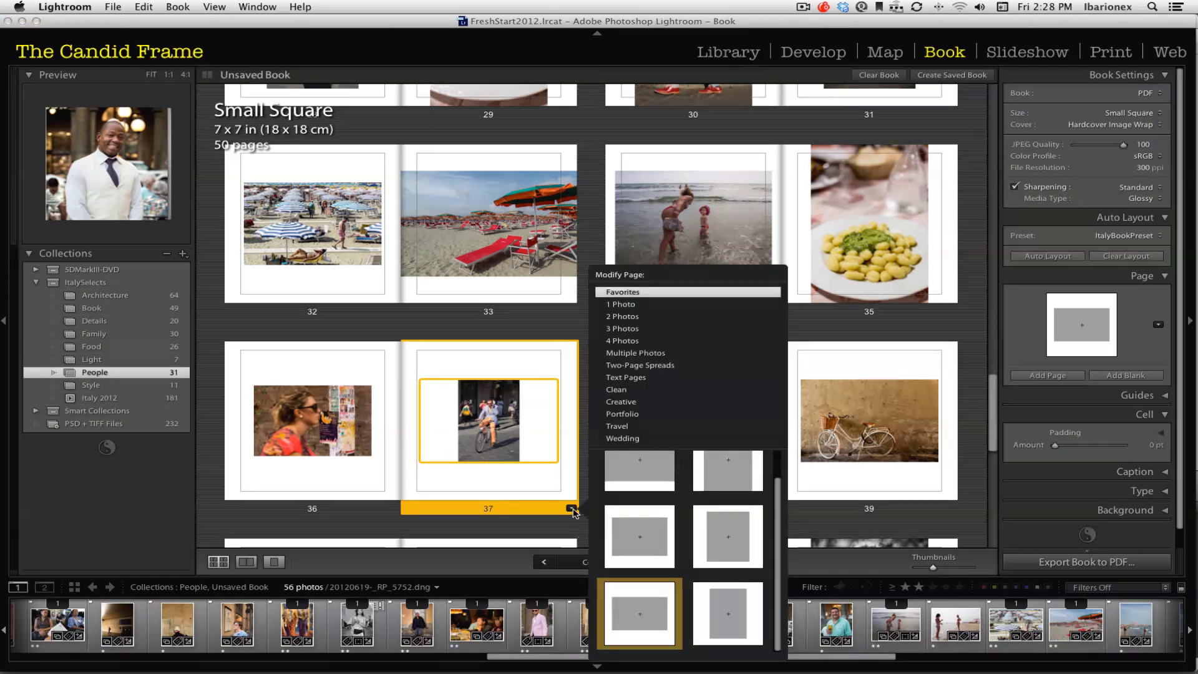
{"action": "left_click", "coordinate": [1072, 643]}
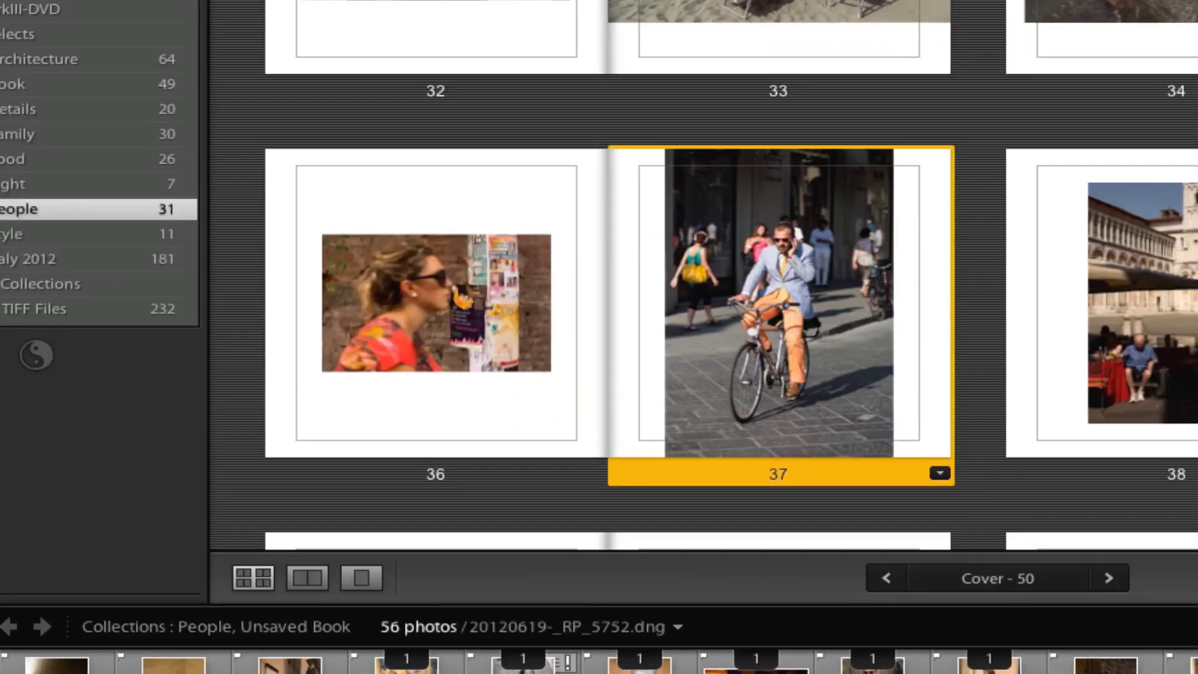
{"action": "left_click", "coordinate": [972, 251]}
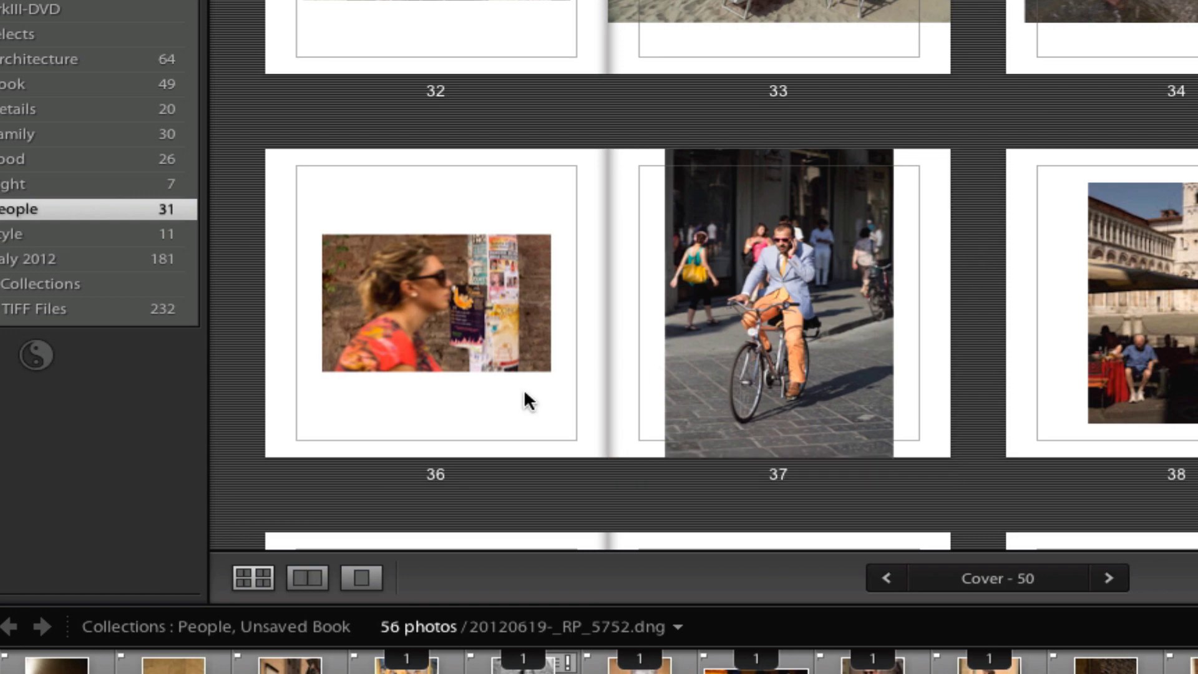
{"action": "scroll", "coordinate": [913, 274], "scroll_direction": "up", "scroll_amount": 5}
Step: Drag the meat dish photo onto page 28, swapping it with the pink-jacket man, then scroll down
{"action": "left_click", "coordinate": [810, 119]}
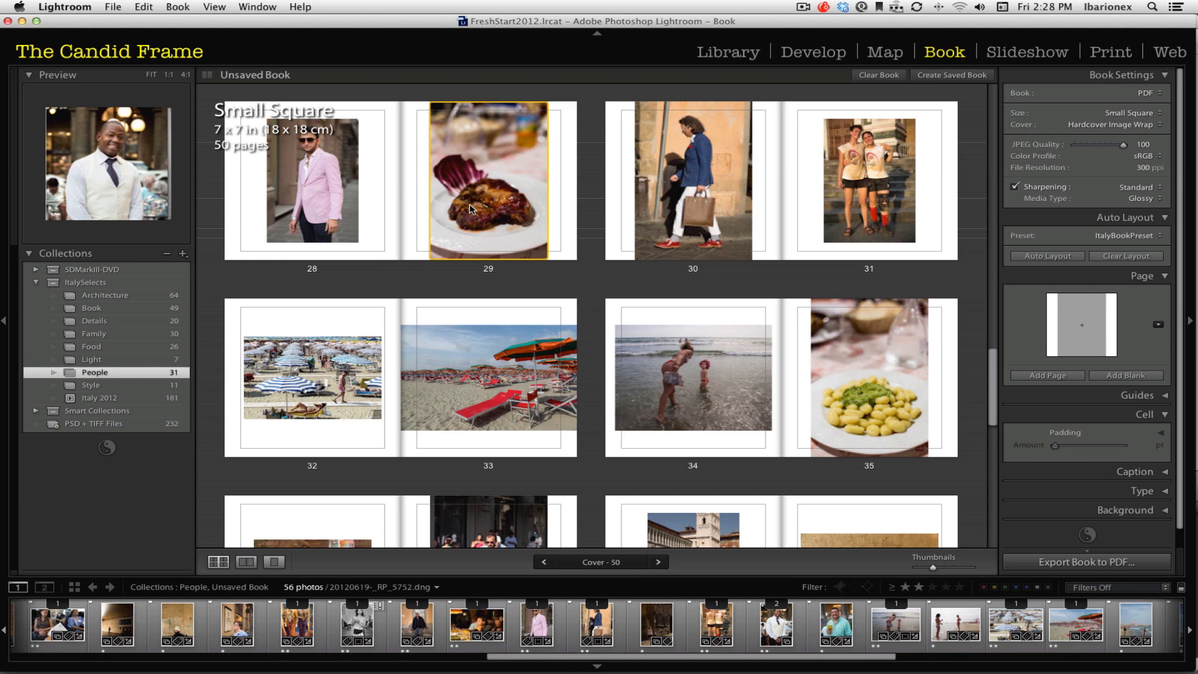
{"action": "left_click_drag", "start_coordinate": [488, 181], "coordinate": [337, 211]}
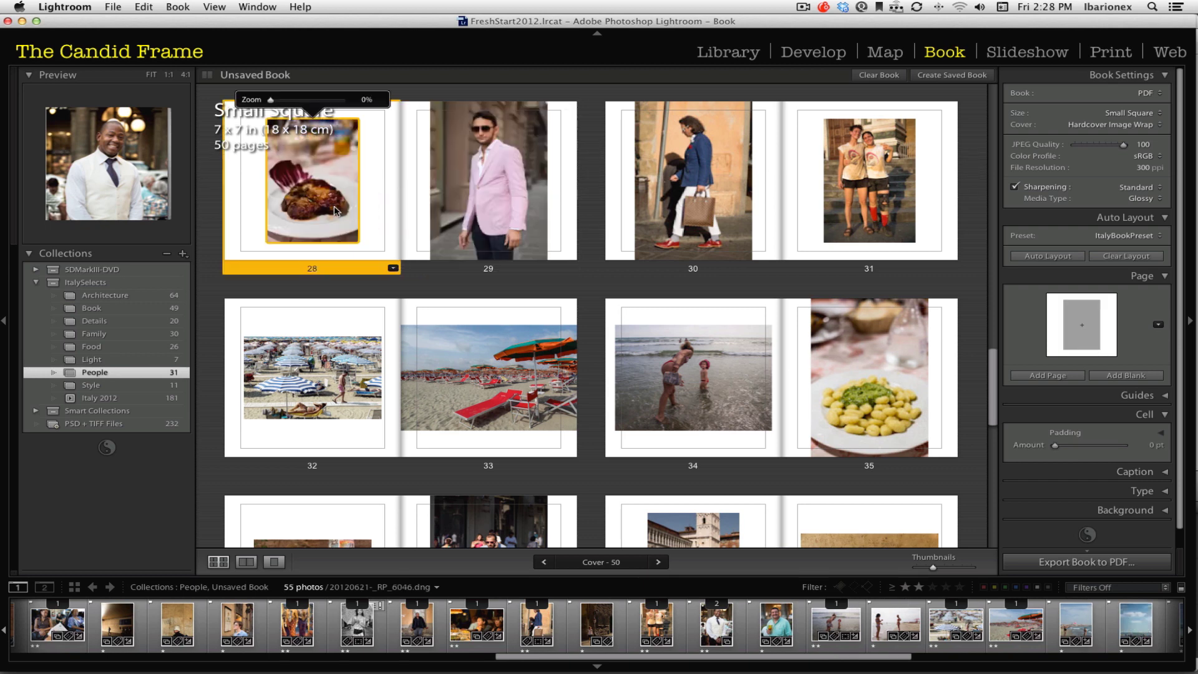
{"action": "scroll", "coordinate": [580, 332], "scroll_direction": "down", "scroll_amount": 2}
{"action": "scroll", "coordinate": [581, 332], "scroll_direction": "down", "scroll_amount": 2}
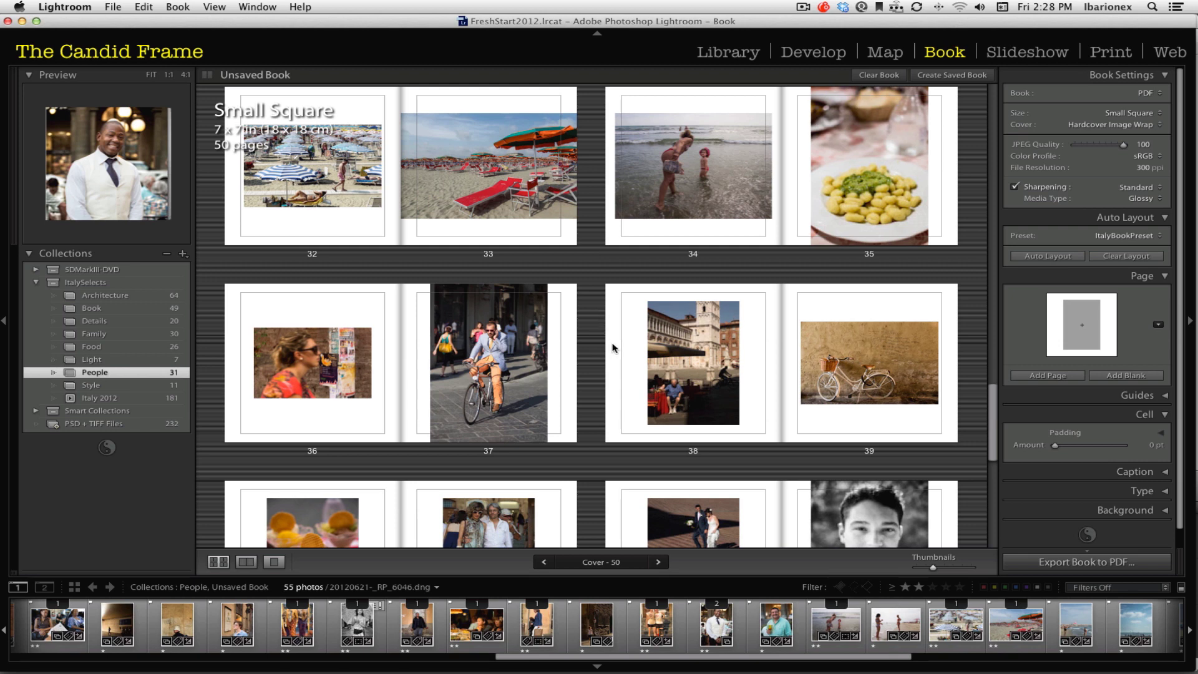
{"action": "scroll", "coordinate": [612, 346], "scroll_direction": "down", "scroll_amount": 2}
{"action": "scroll", "coordinate": [612, 348], "scroll_direction": "down", "scroll_amount": 1}
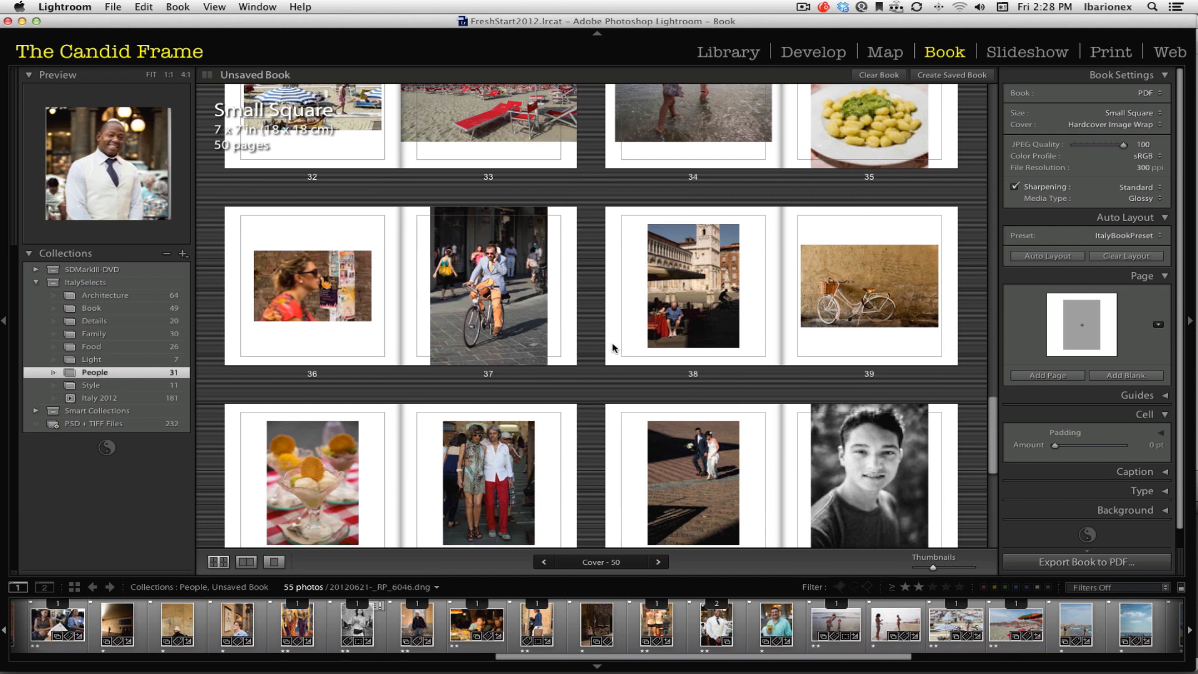
{"action": "scroll", "coordinate": [613, 348], "scroll_direction": "down", "scroll_amount": 2}
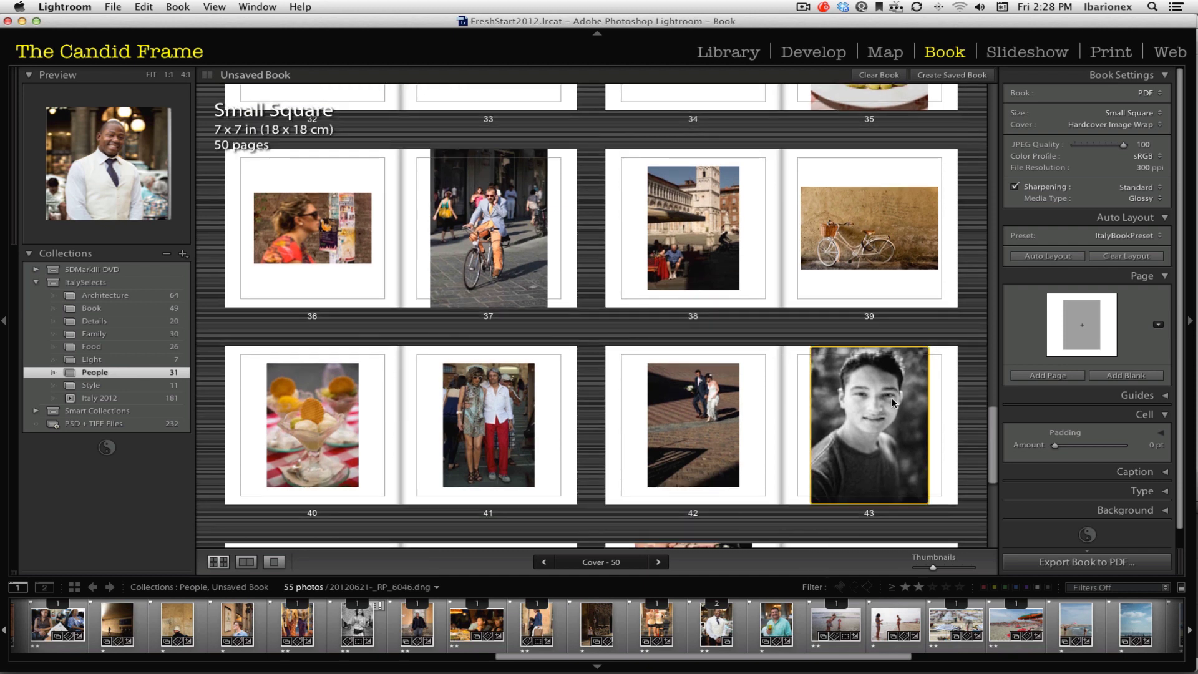
{"action": "left_click", "coordinate": [887, 419]}
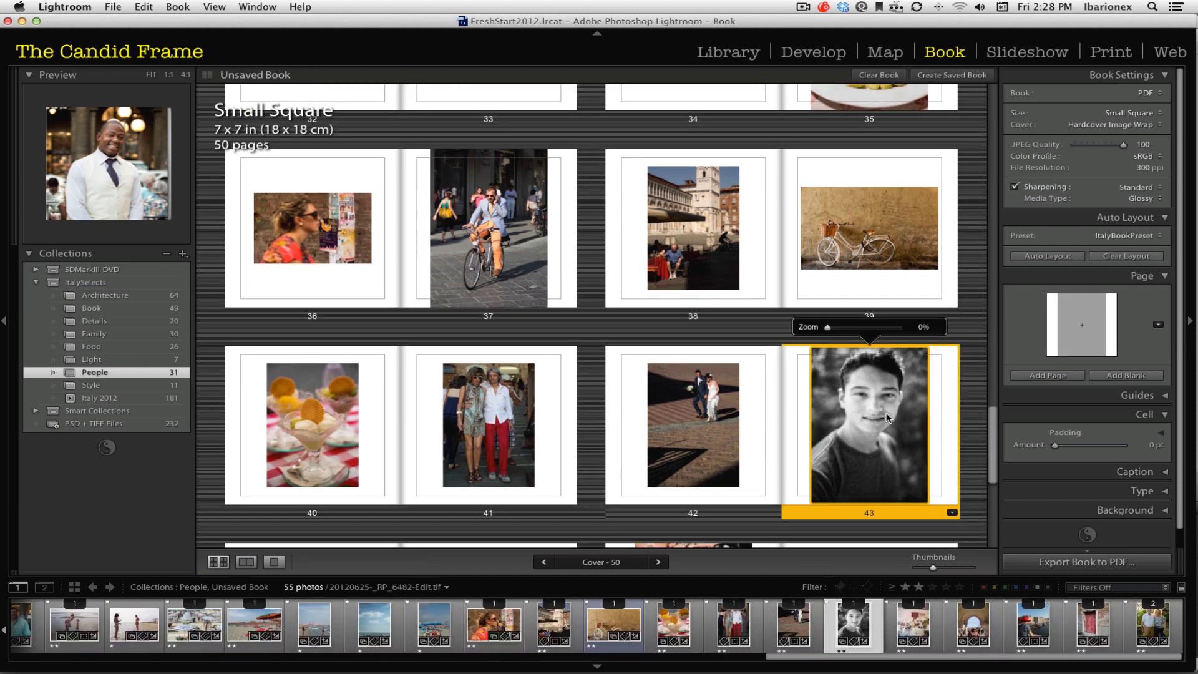
{"action": "key", "text": "Delete"}
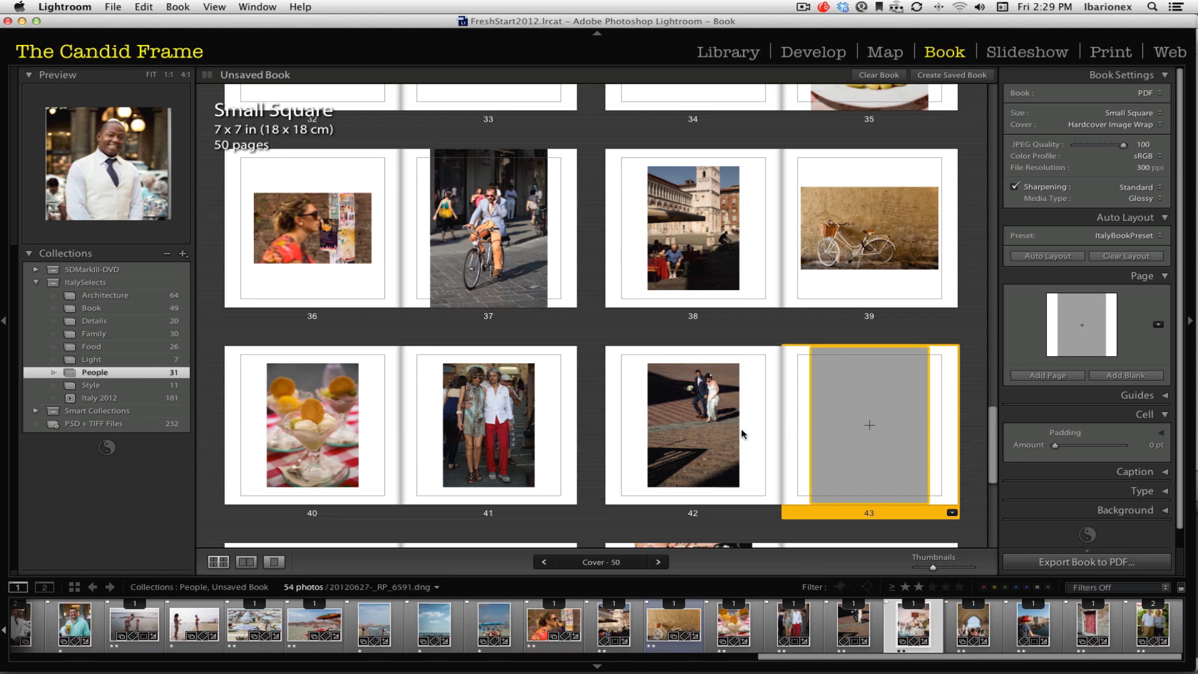
{"action": "left_click_drag", "start_coordinate": [742, 433], "coordinate": [898, 425]}
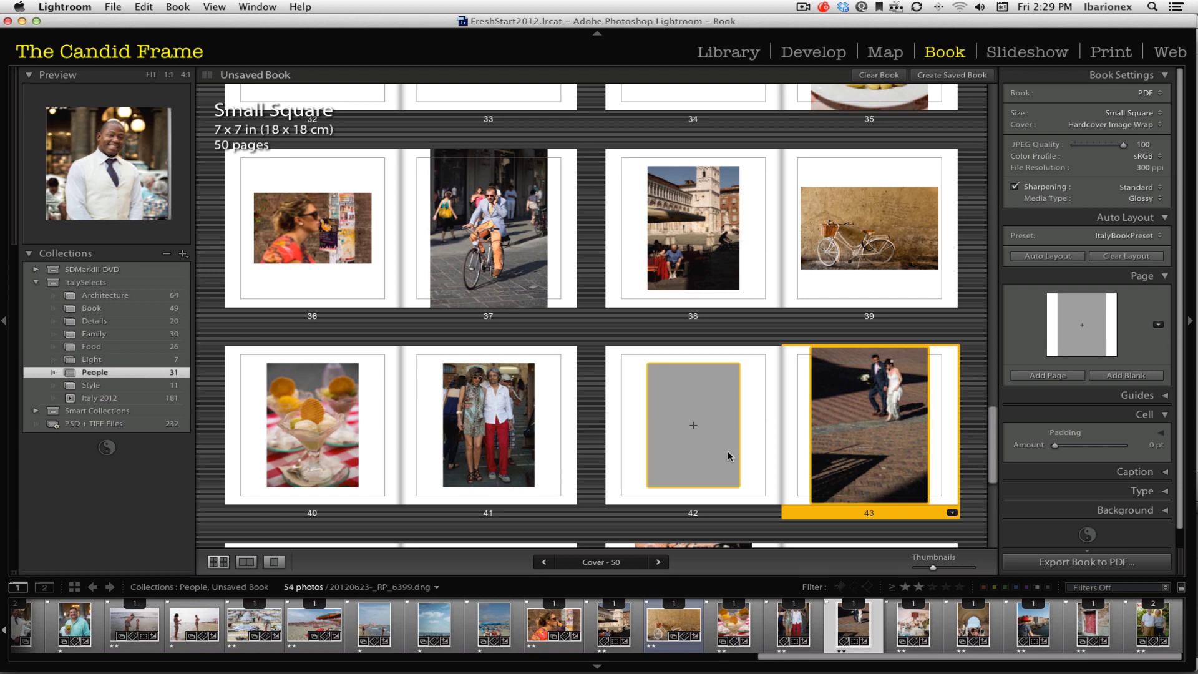
{"action": "key", "text": "super+z"}
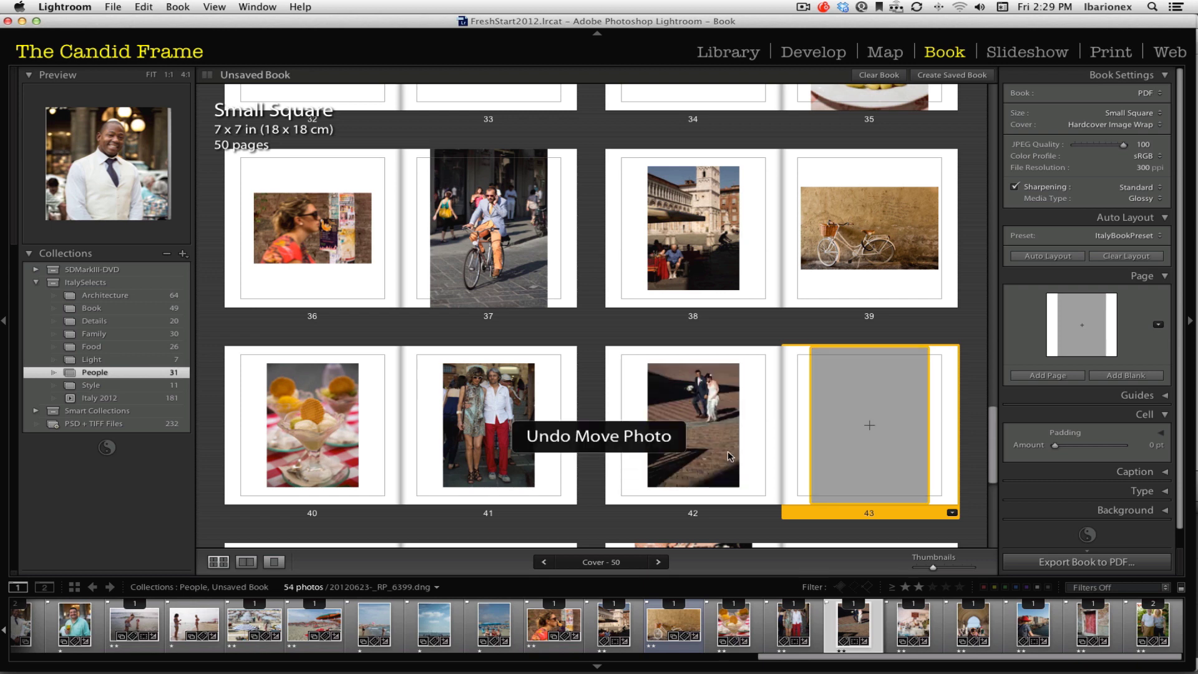
{"action": "key", "text": "super+z"}
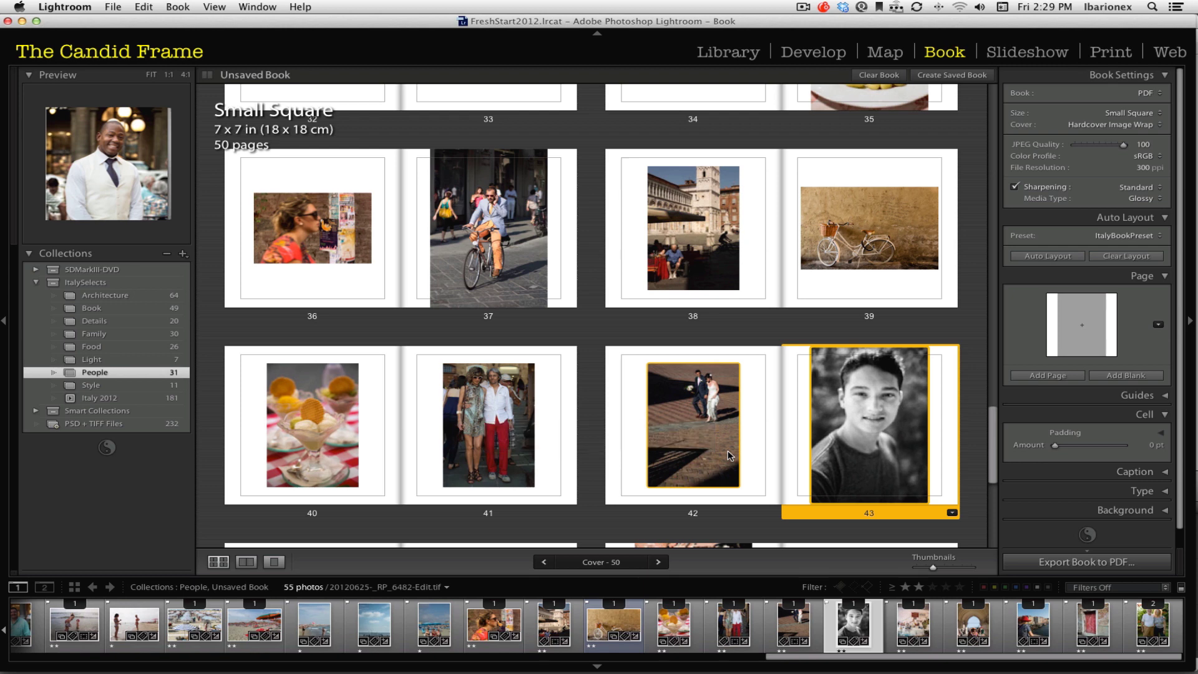
{"action": "scroll", "coordinate": [729, 456], "scroll_direction": "down", "scroll_amount": 3}
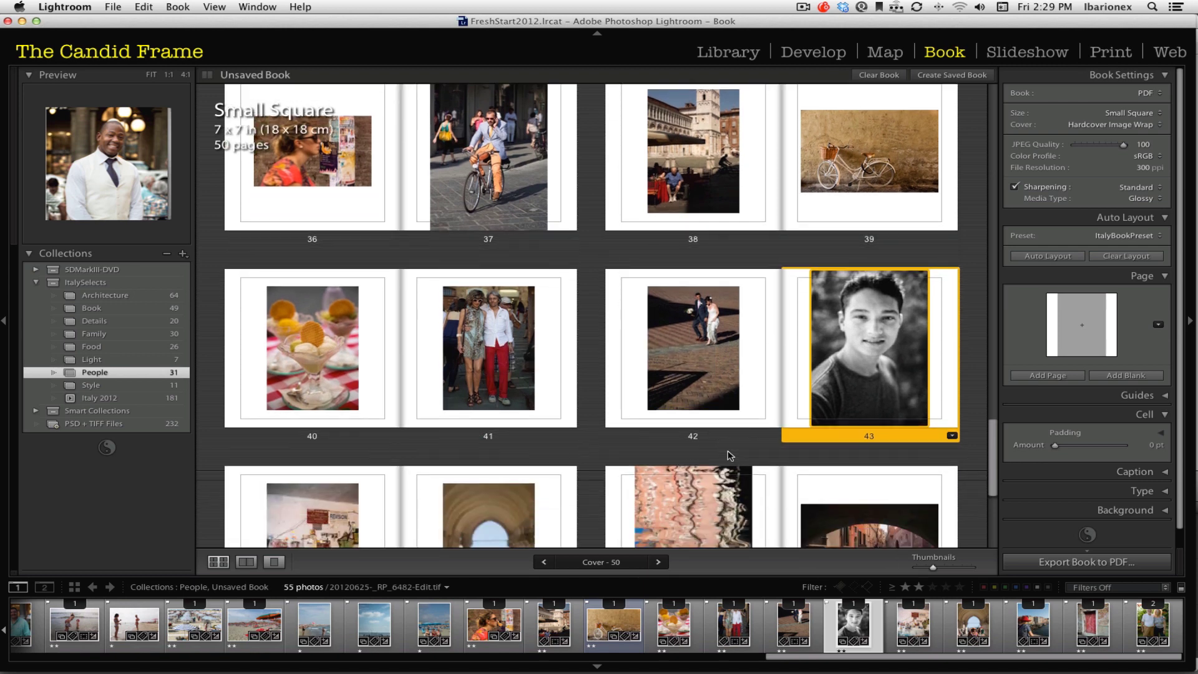